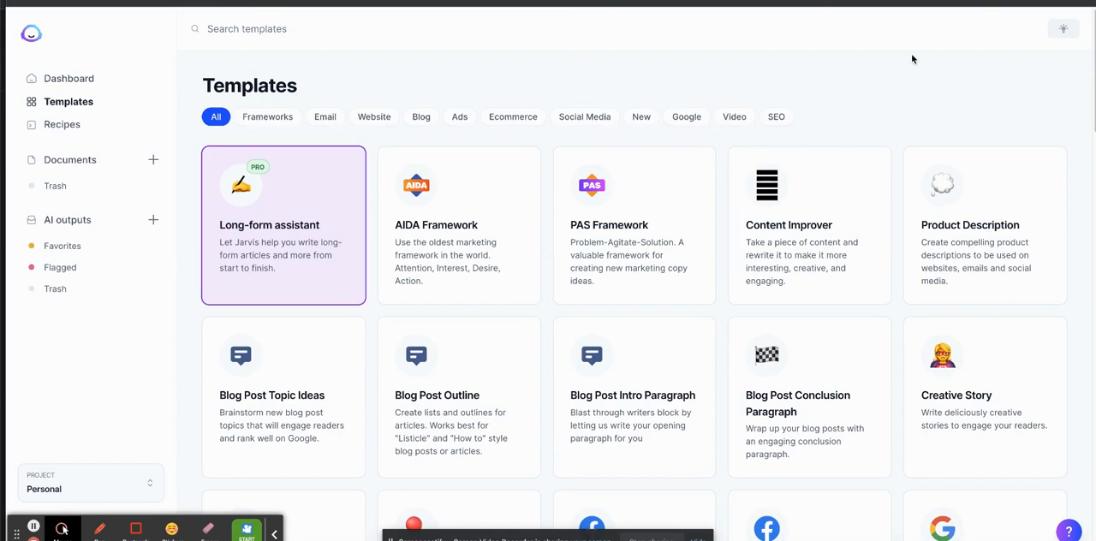
Create a new document from the Long-form assistant template using the blog post workflow.
click(1076, 171)
click(297, 233)
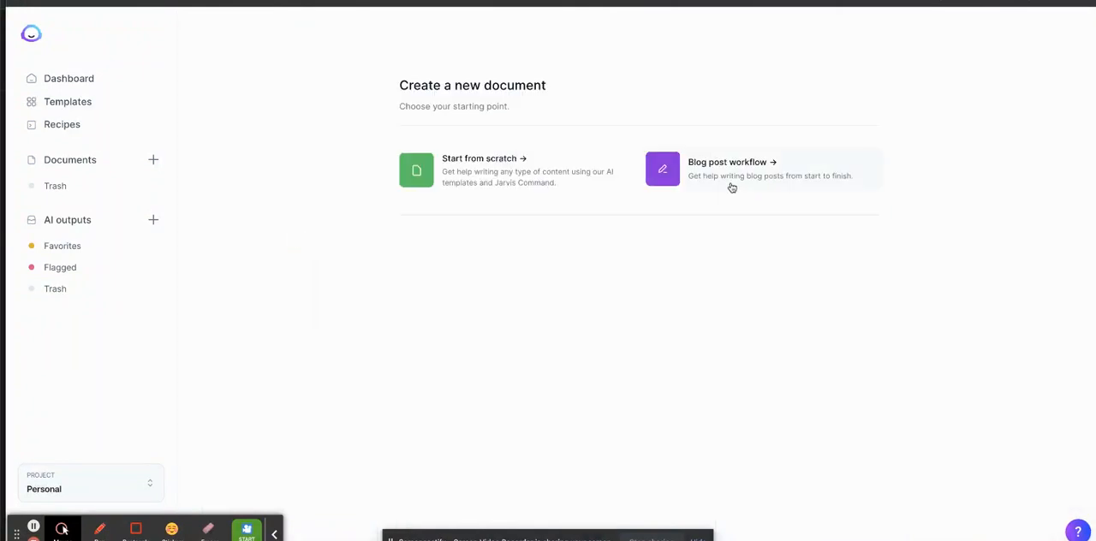
click(730, 184)
click(933, 196)
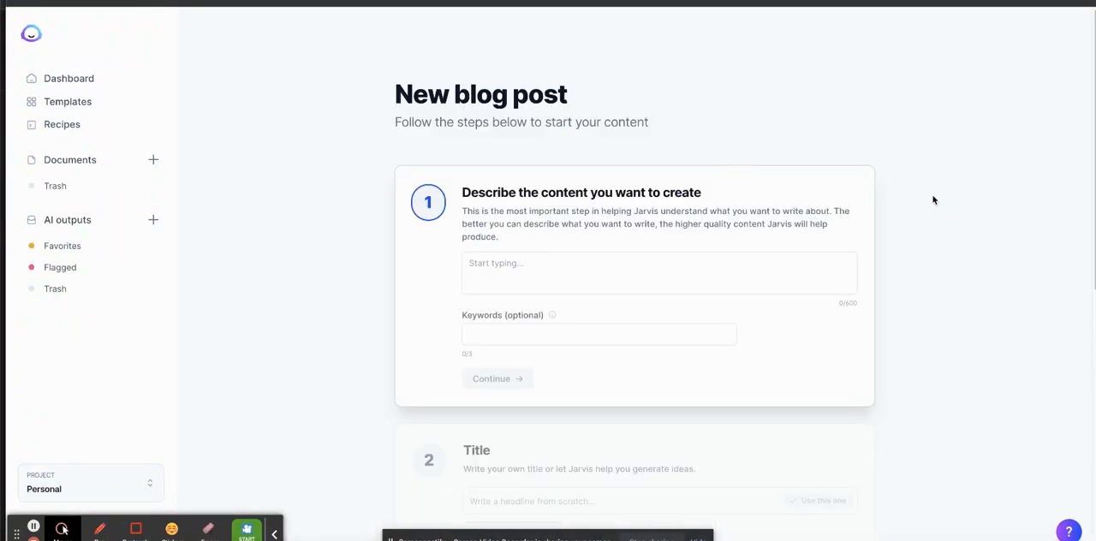
Describe the content with "I am writing a blog post about the best myrtle beach activities for toddlers.".
scroll(932, 199, down, 1)
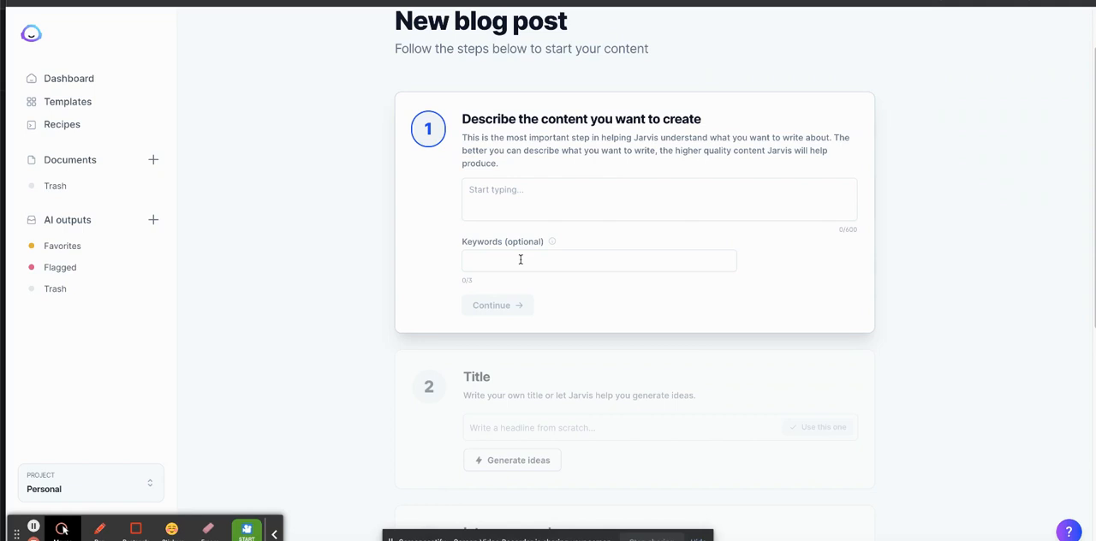
click(611, 193)
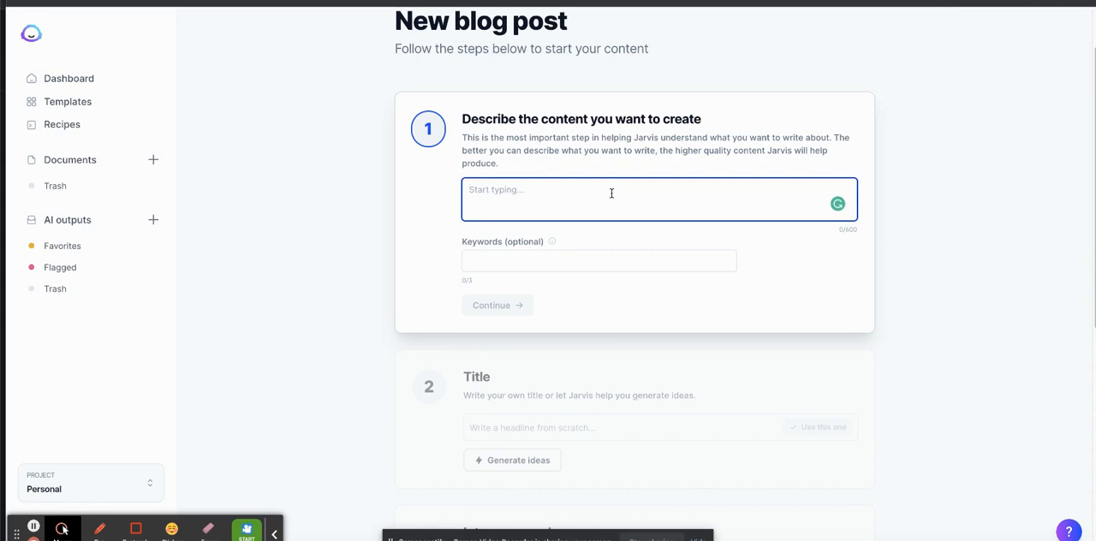
text(I am writing a blog pos)
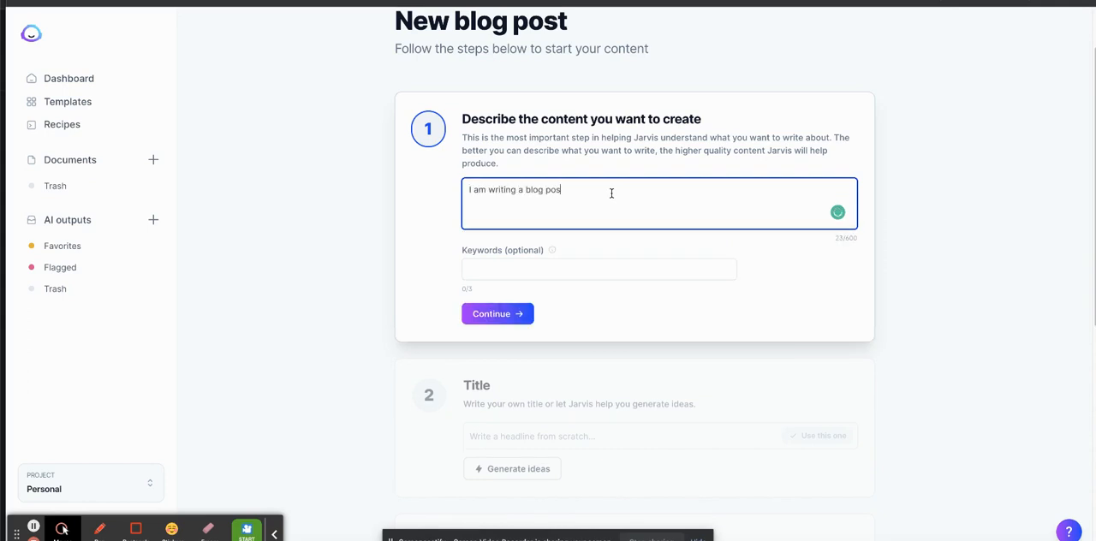
text(t about the best myrtle beach activities for )
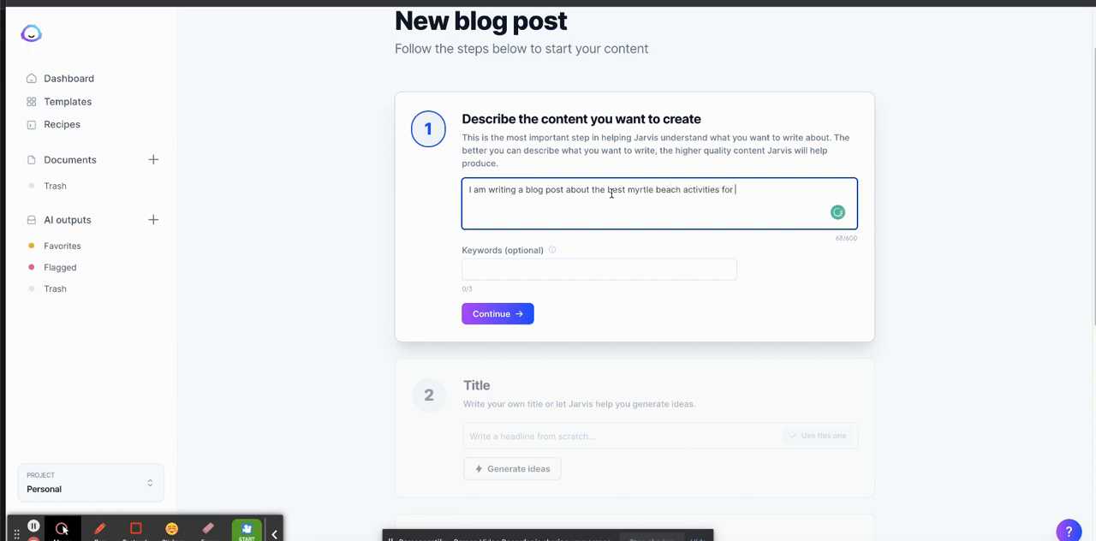
text(toddlers.)
Add to the content description "This will be geared toward parents and families visiting the area.".
text(This will be)
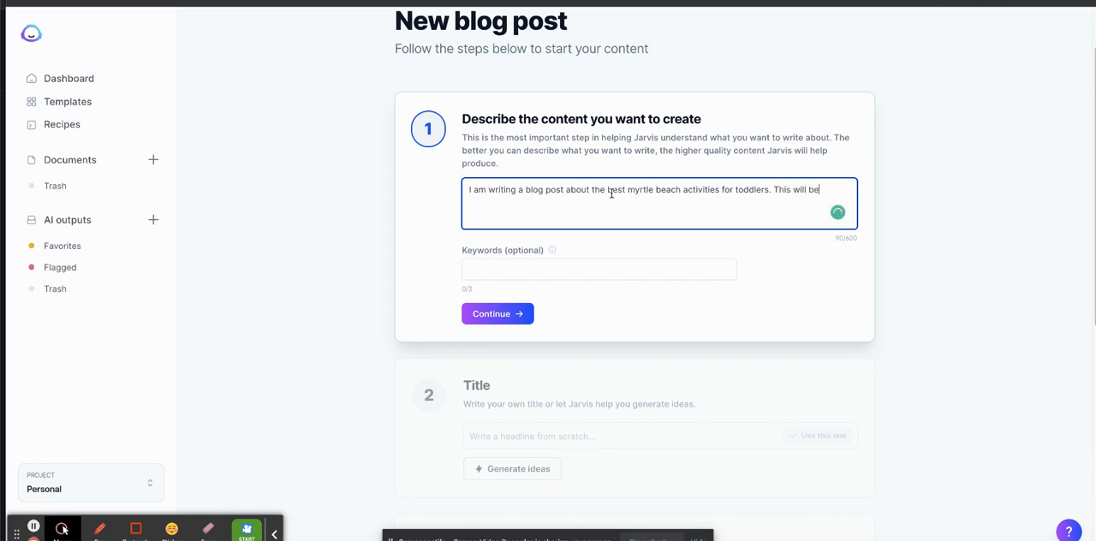
text( geared toward parents and families visit)
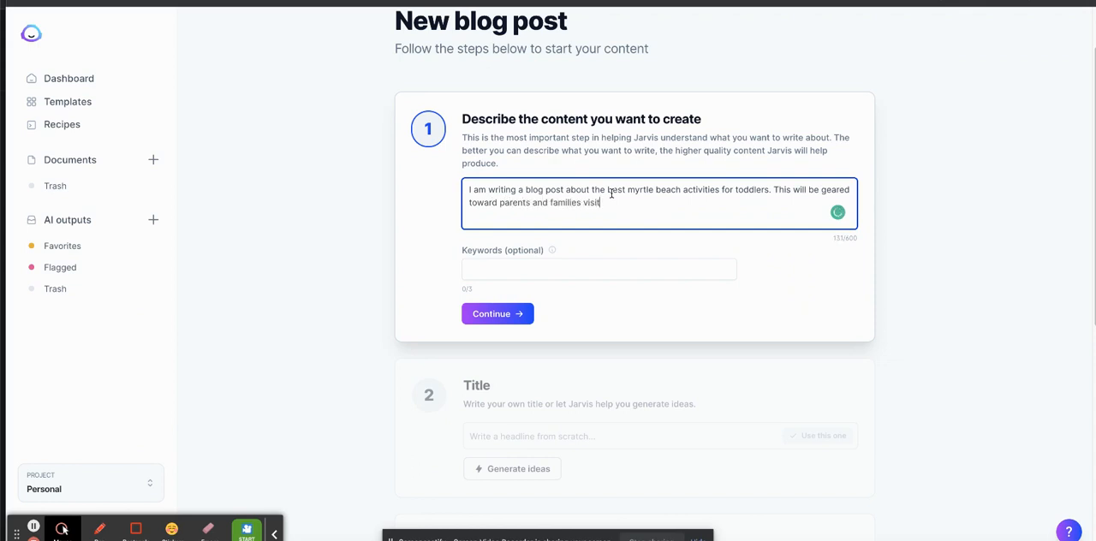
text(ing the area.)
Type a keyword phrase about Myrtle Beach for toddlers and continue to the title stage.
key(Tab)
key(Tab)
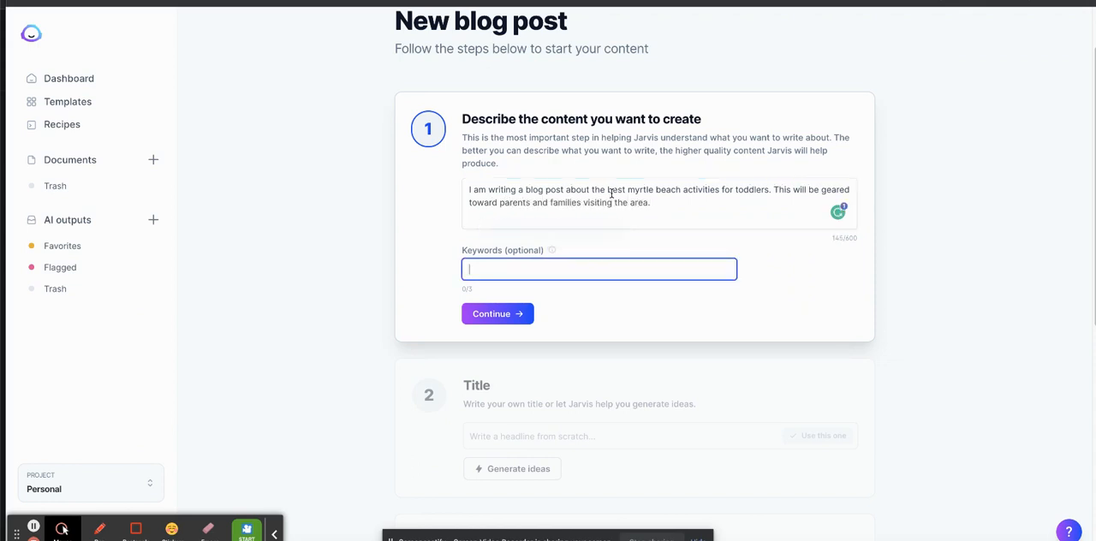
text(myrtle beac)
text(es for toddlers)
click(516, 313)
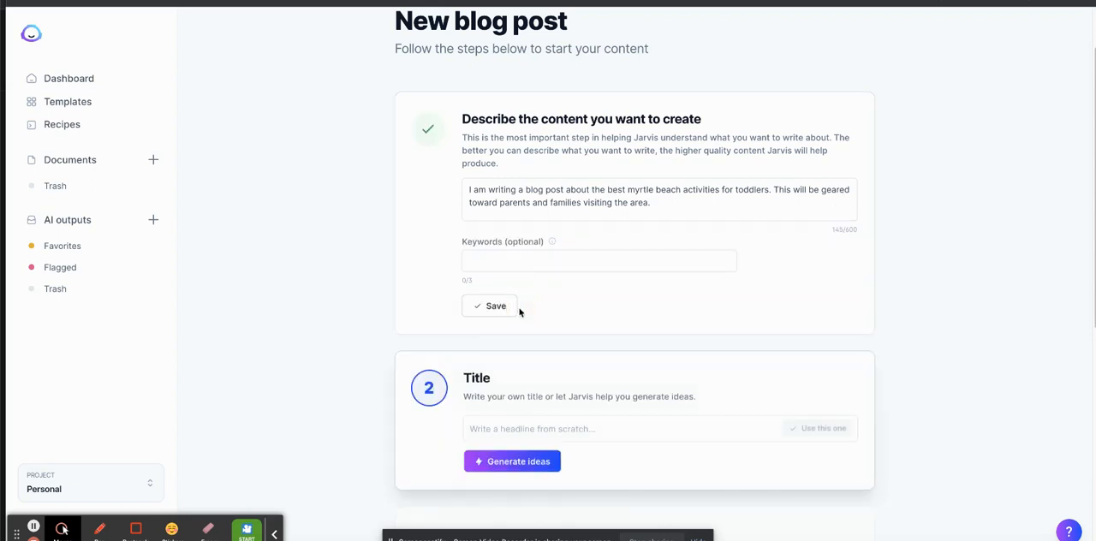
Generate title ideas and use "12 Fun Things to do with Toddlers in Myrtle Beach".
click(511, 321)
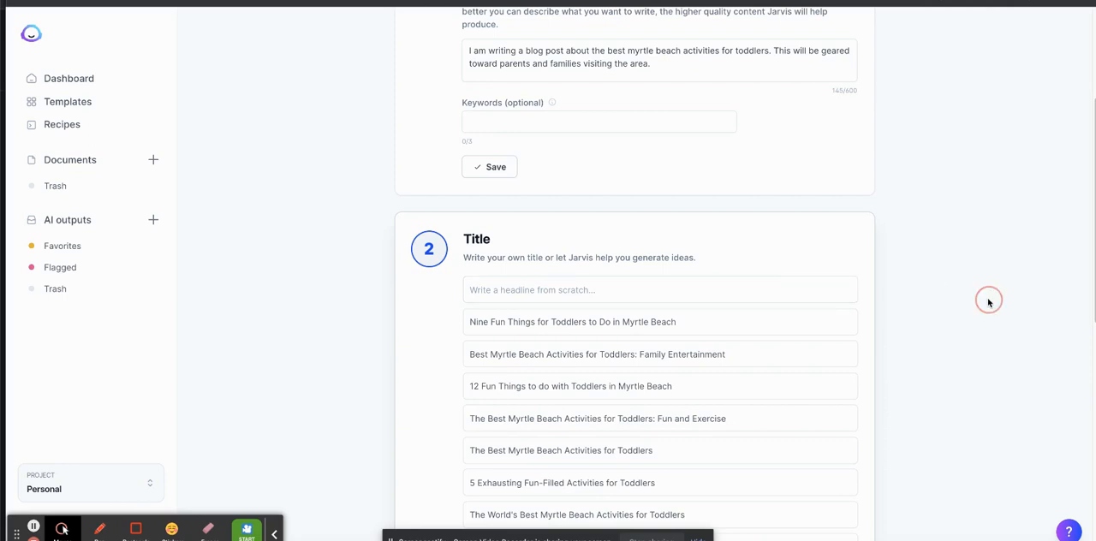
scroll(988, 302, down, 2)
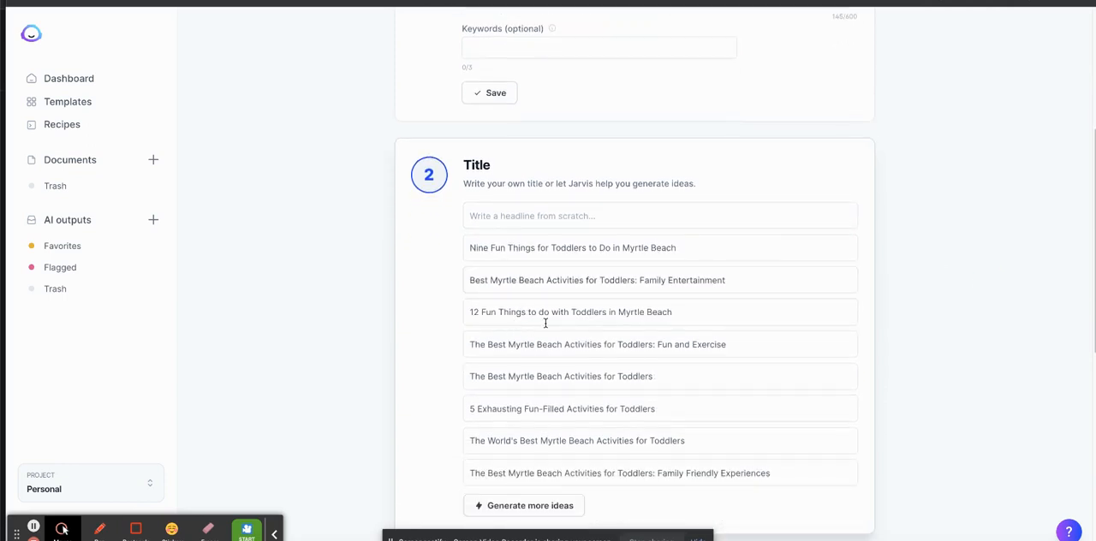
click(814, 313)
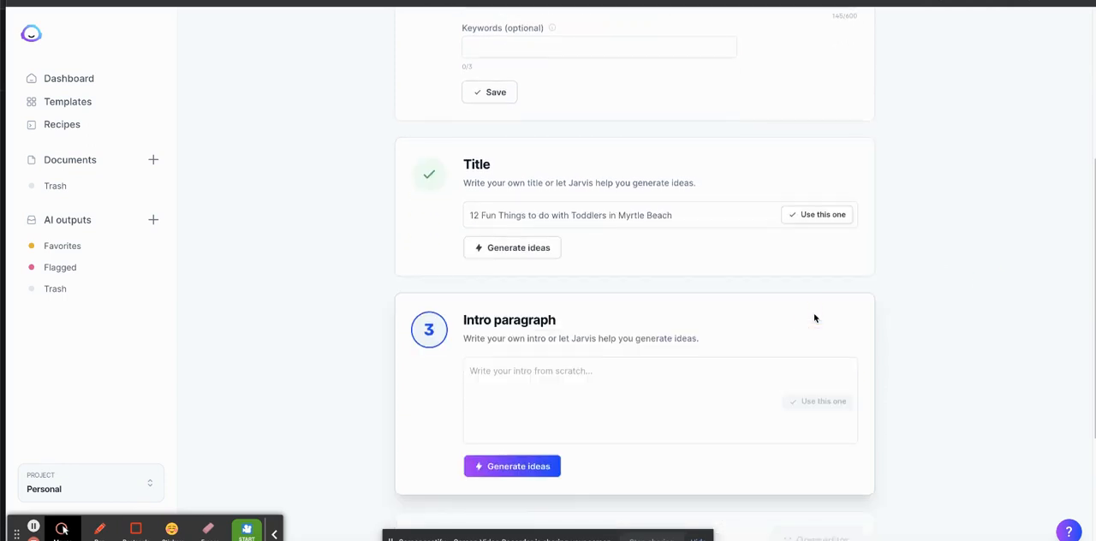
Generate intro paragraph ideas and use the one beginning "Myrtle Beach is an awesome place for families".
click(531, 351)
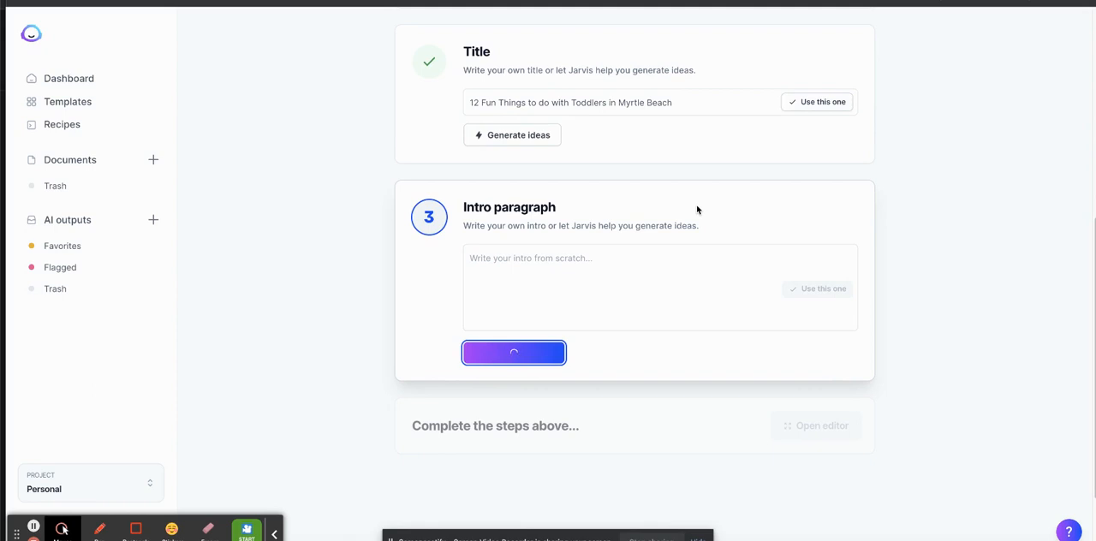
click(964, 202)
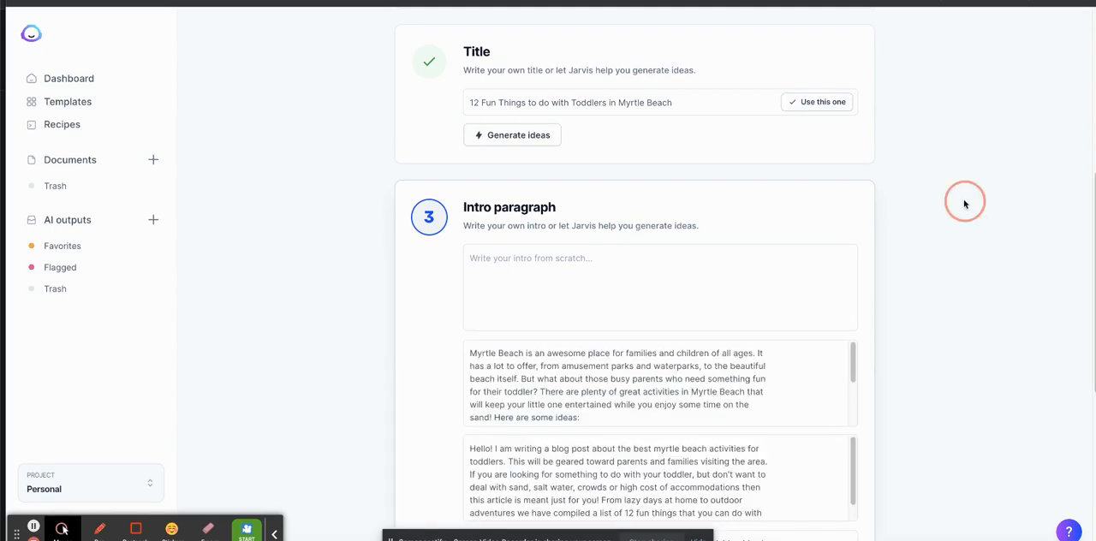
scroll(963, 204, down, 2)
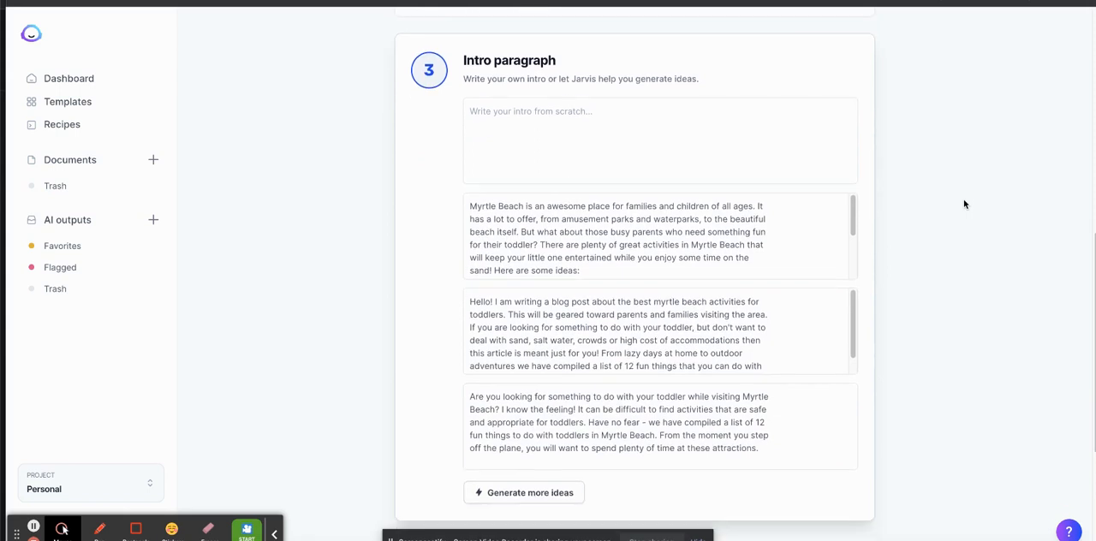
mouse_move(768, 330)
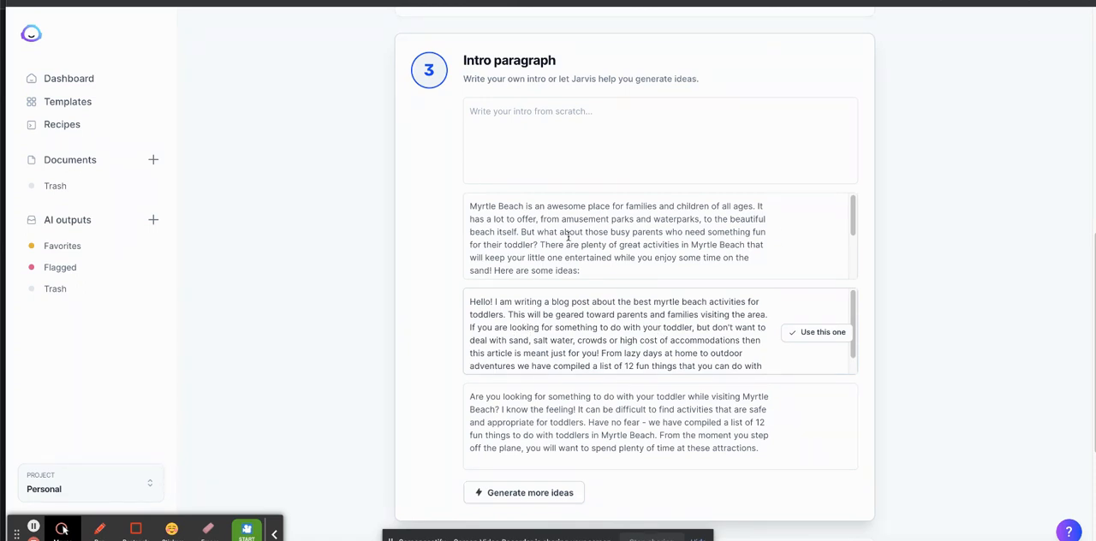
mouse_move(761, 247)
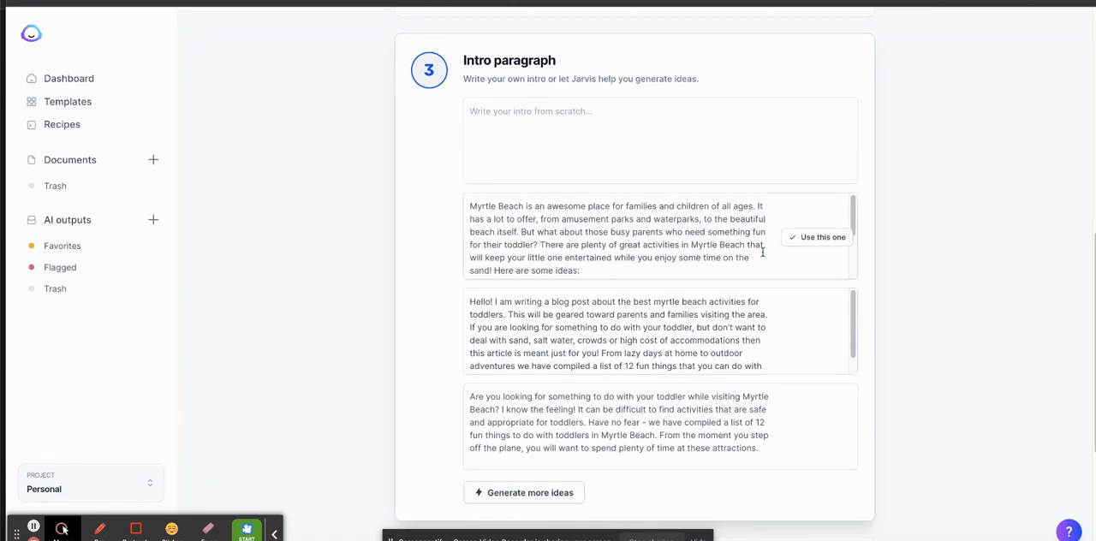
click(828, 245)
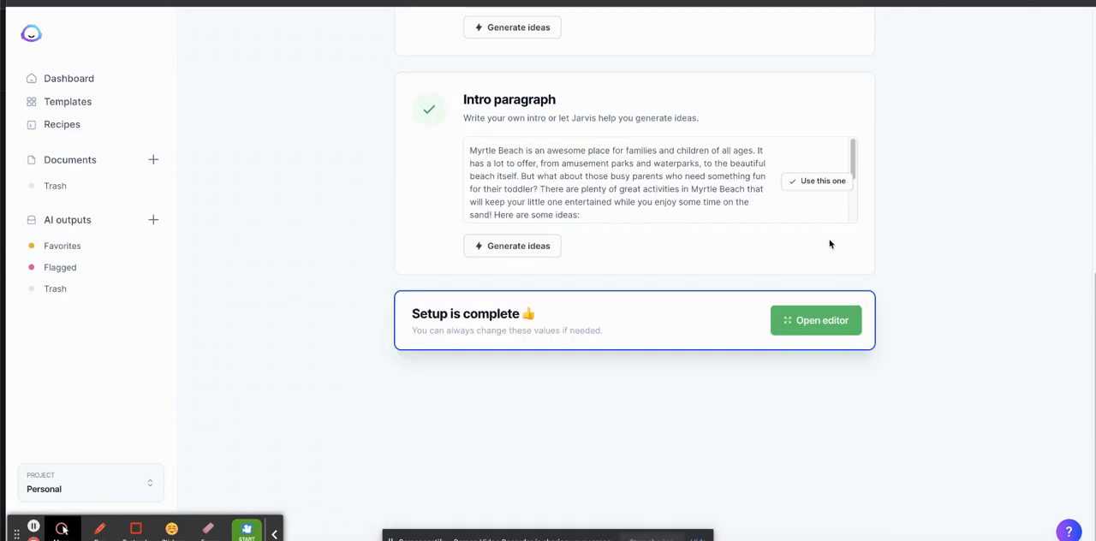
Open the post in the editor and generate the next sentences after "Dolphin Tale" in list item 3.
click(828, 320)
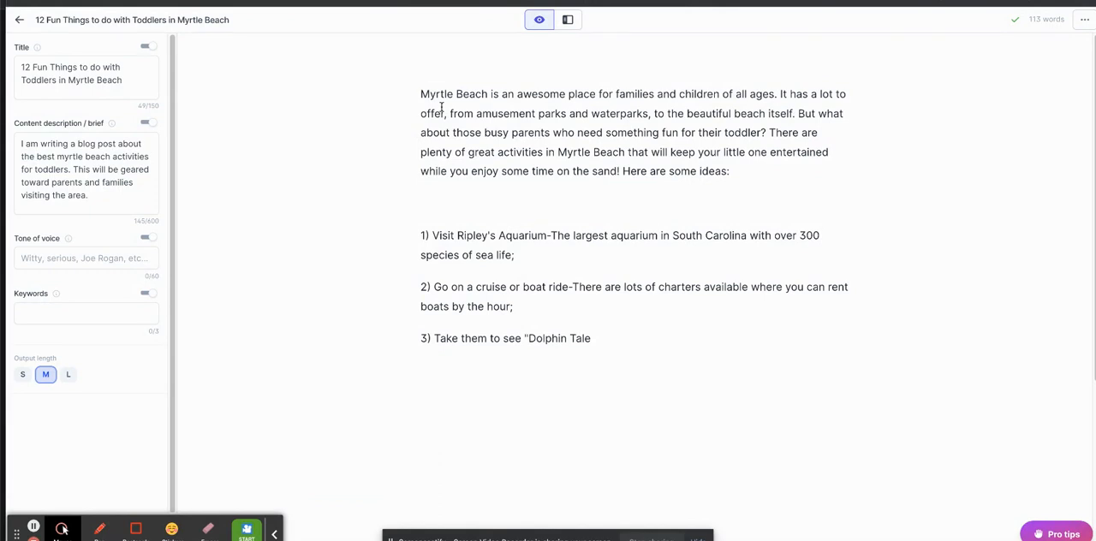
click(616, 338)
click(274, 531)
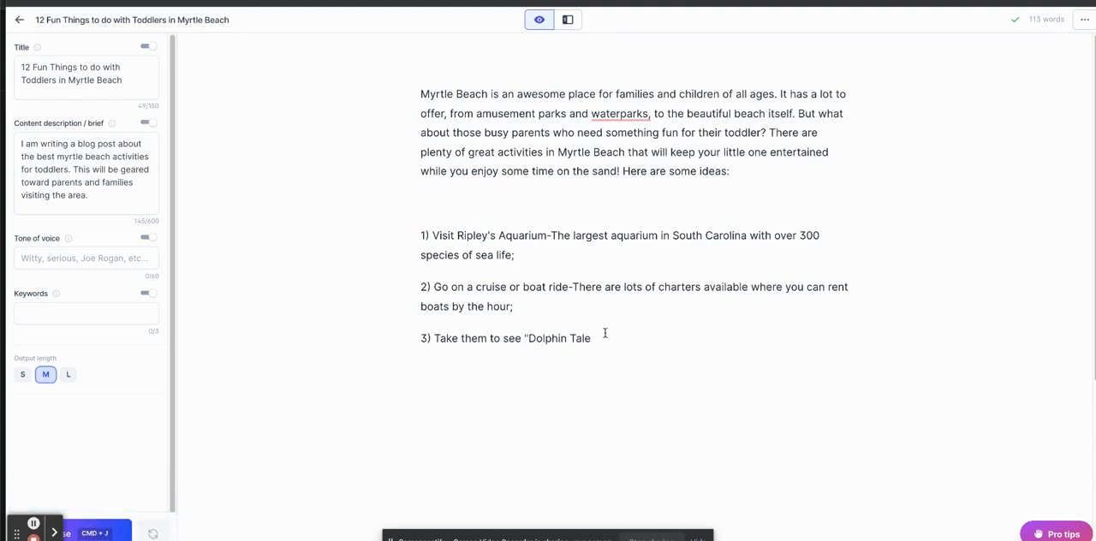
click(98, 534)
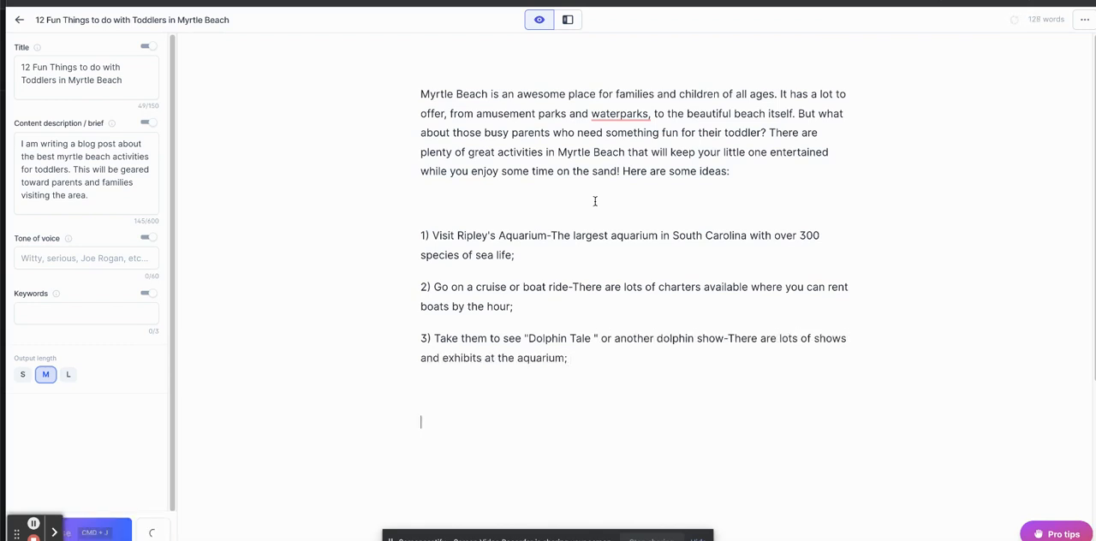
key(super+j)
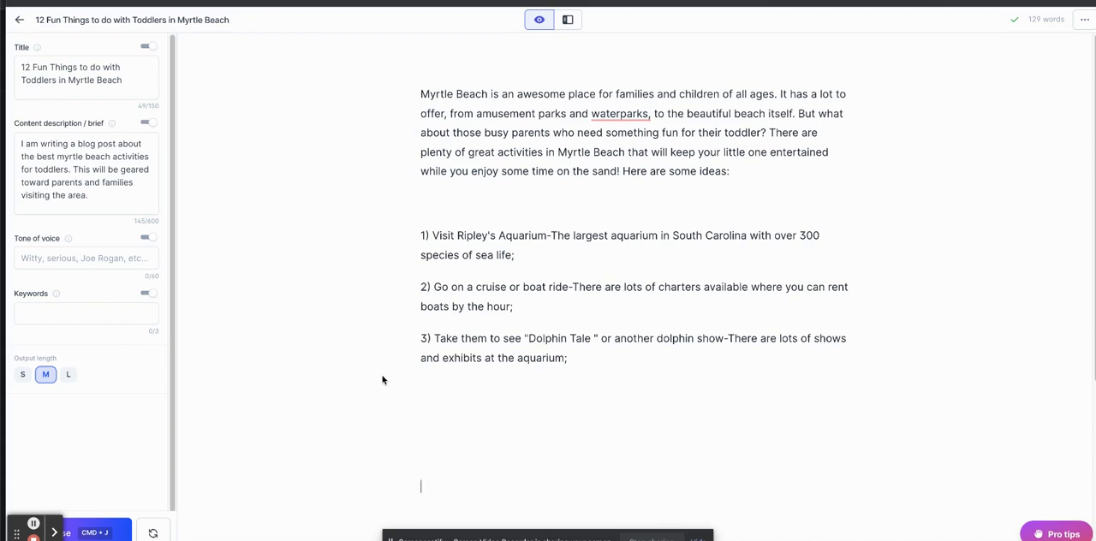
key(super+j)
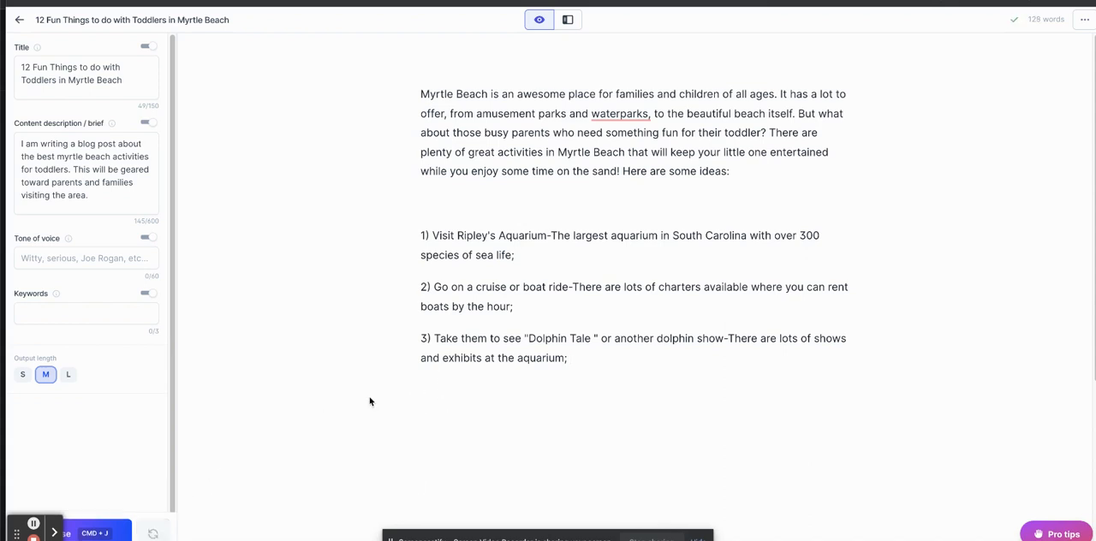
key(super+j)
Add list numbers "4)" and "5)" below item 3, generating the text after each one.
text(4))
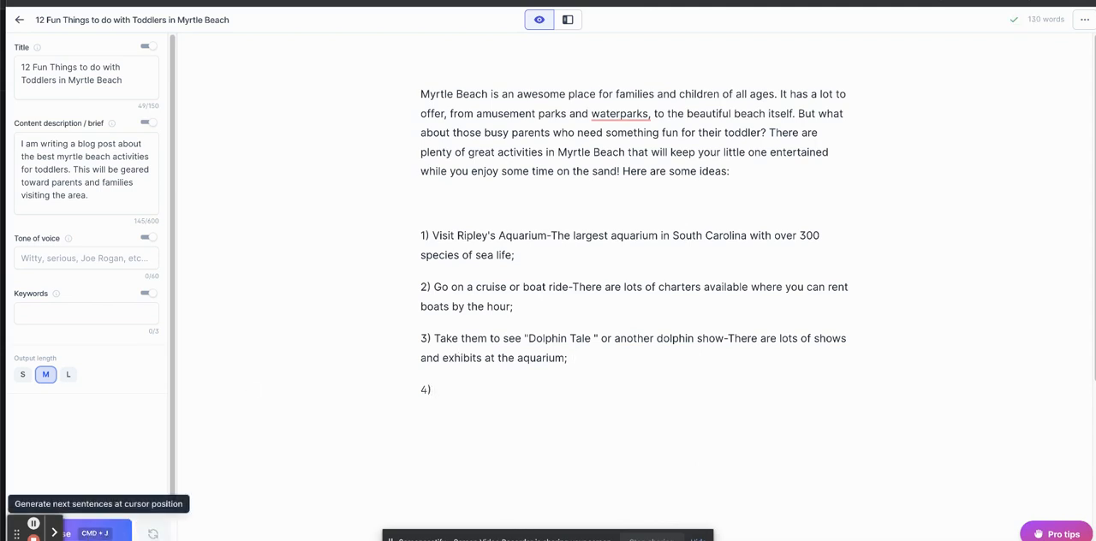
click(128, 532)
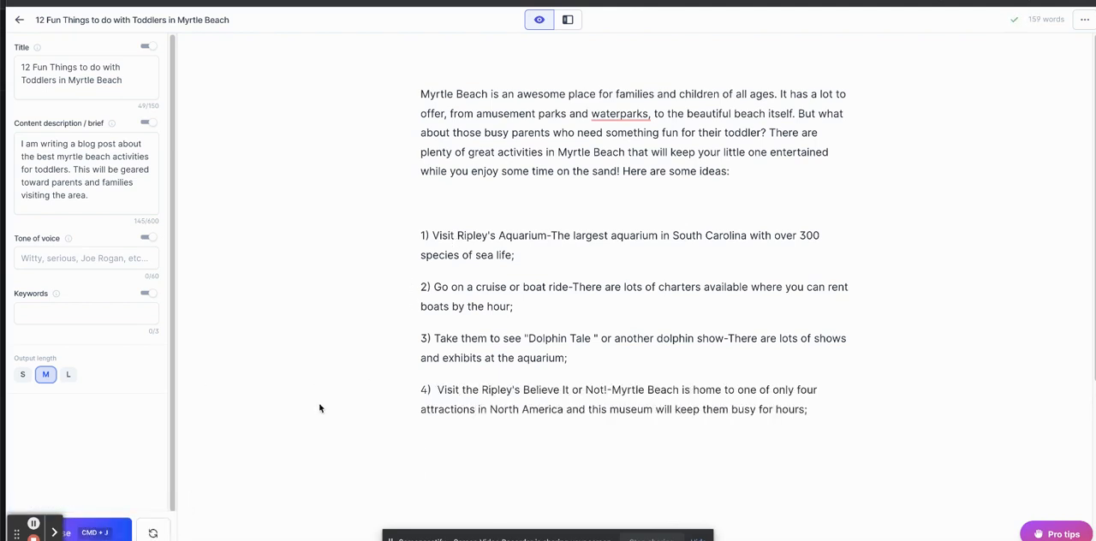
key(BackSpace)
text(5))
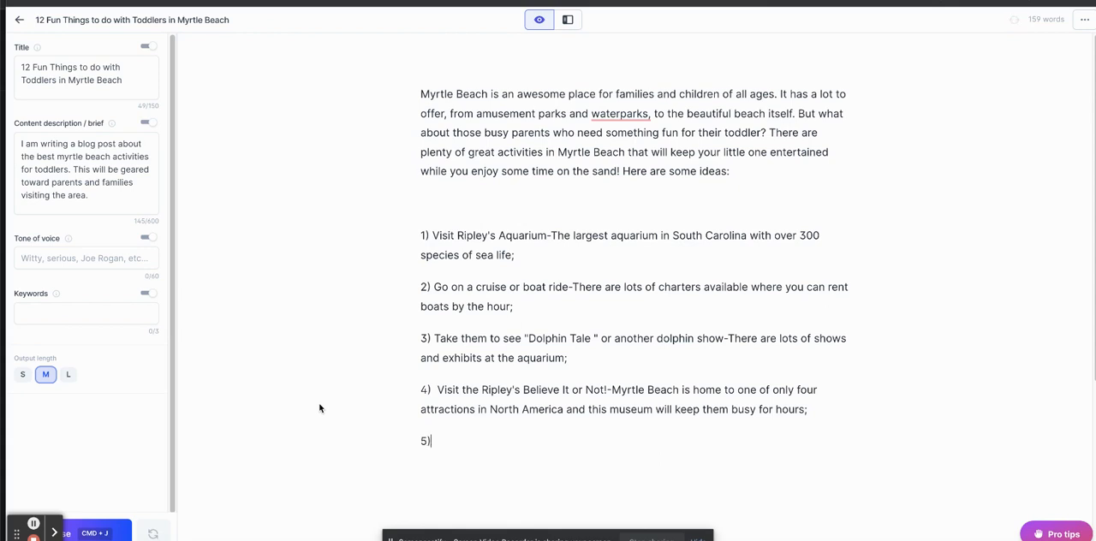
click(96, 533)
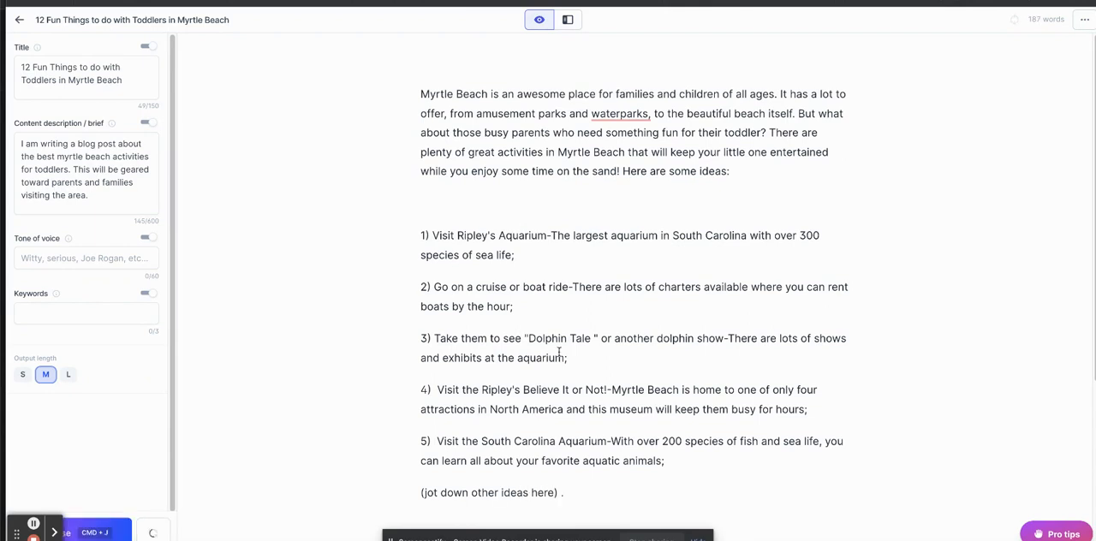
Replace the line "(jot down other ideas here) ." with a list number "6)" and generate its text.
drag(590, 496, 403, 493)
key(BackSpace)
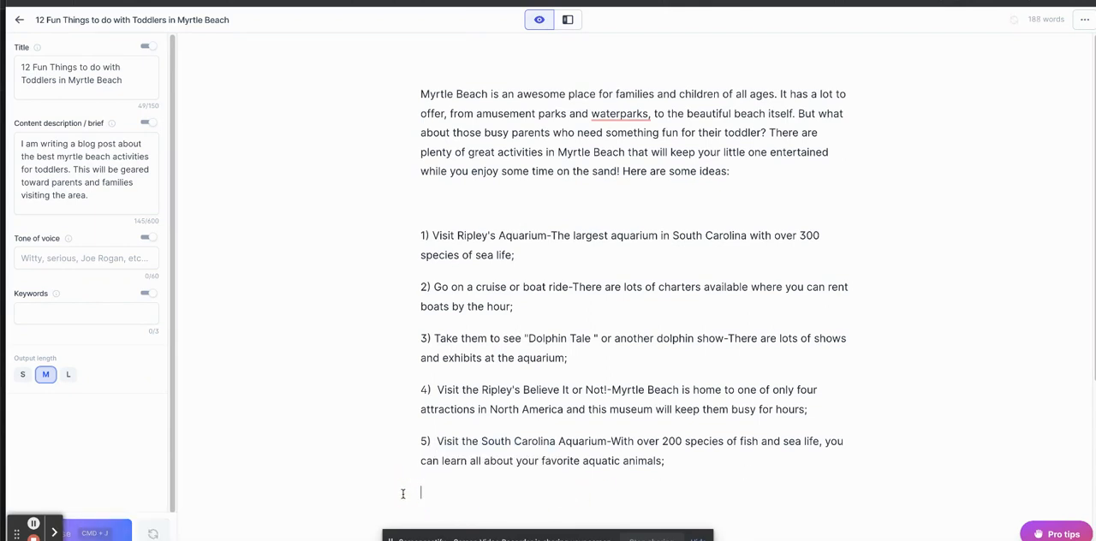
text(6)
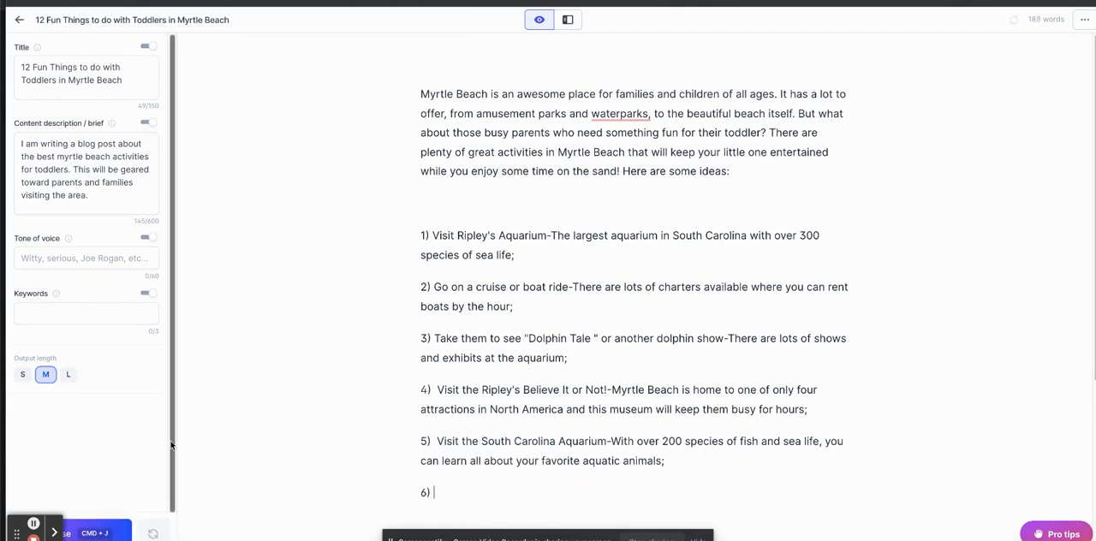
click(111, 532)
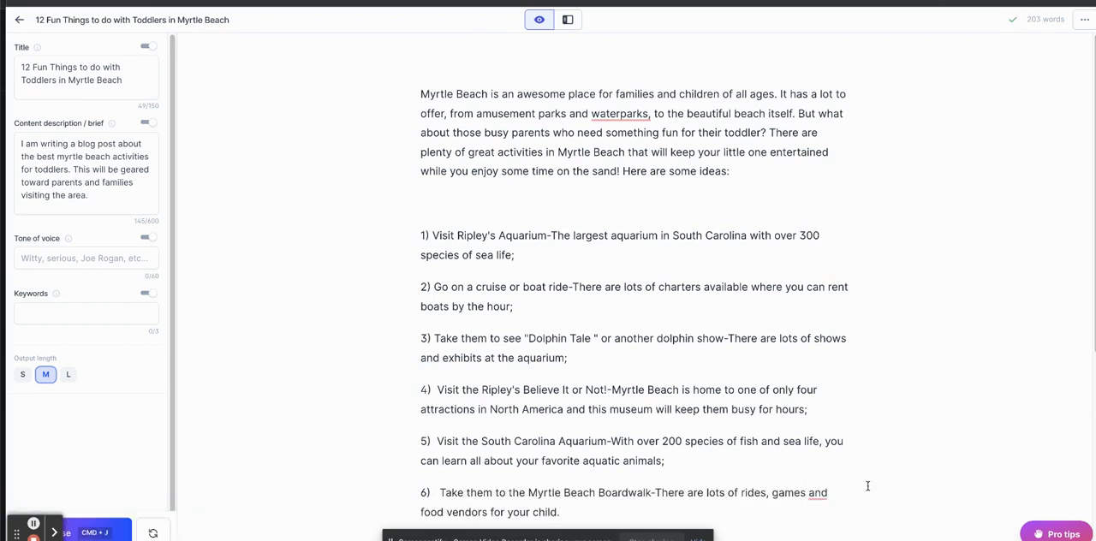
Add list number "7)" on a new line below item 6 and generate its text.
drag(768, 443, 776, 533)
scroll(775, 513, down, 3)
click(599, 402)
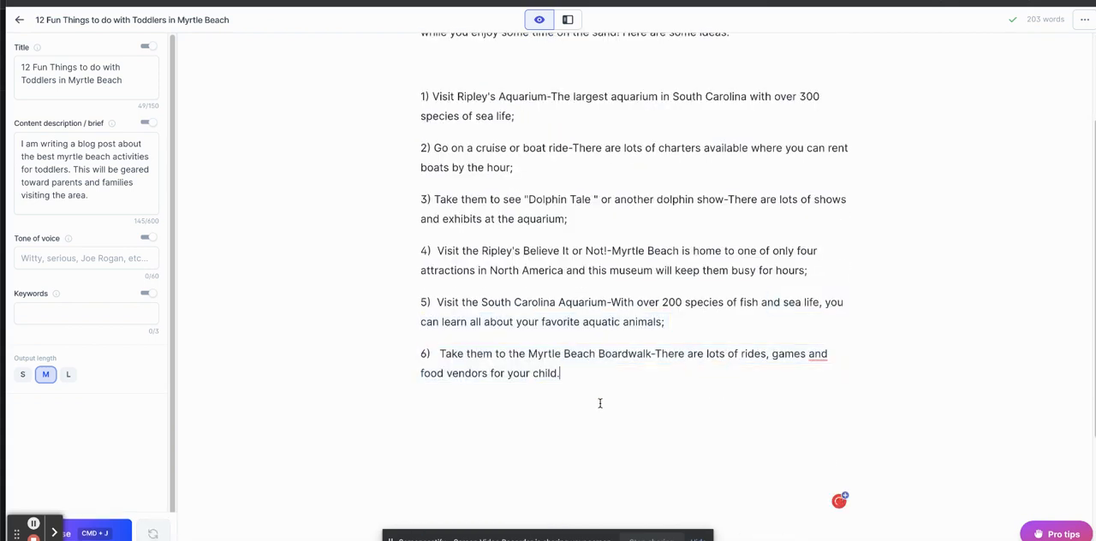
text(7))
click(110, 535)
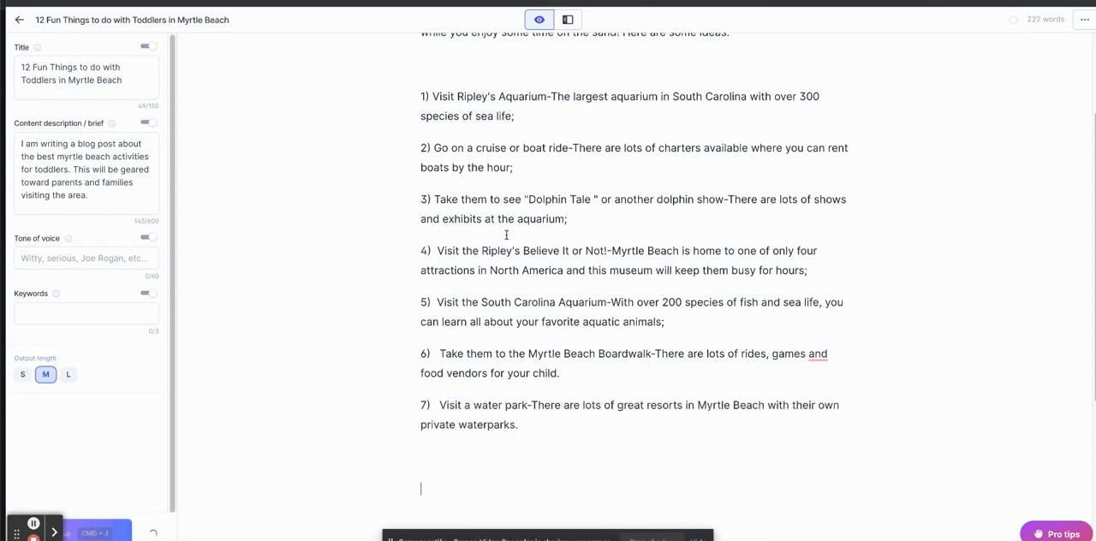
Add list numbers "8)" and "9)" below item 7, generating the text after each one.
text())
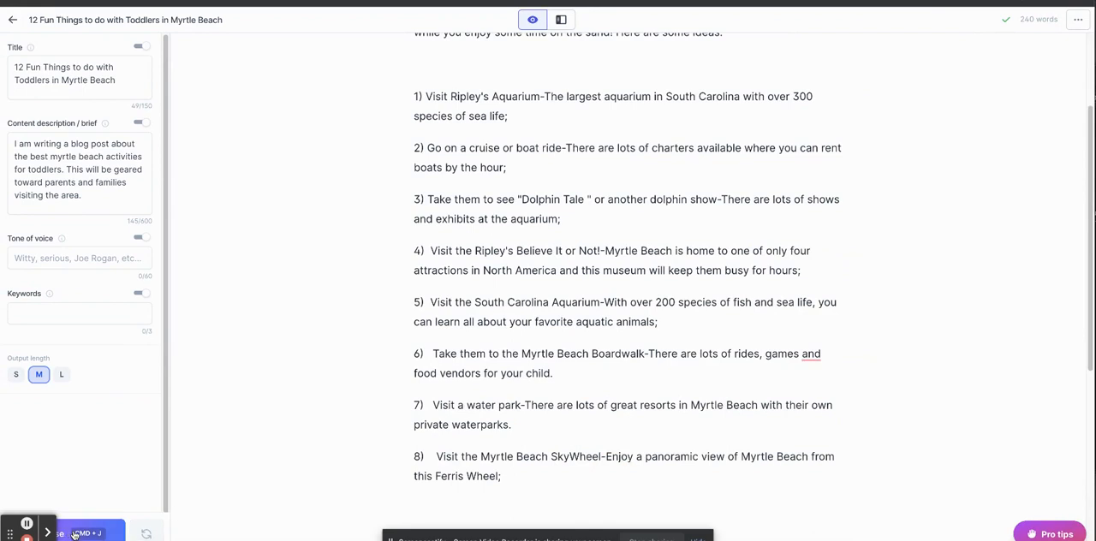
key(super+j)
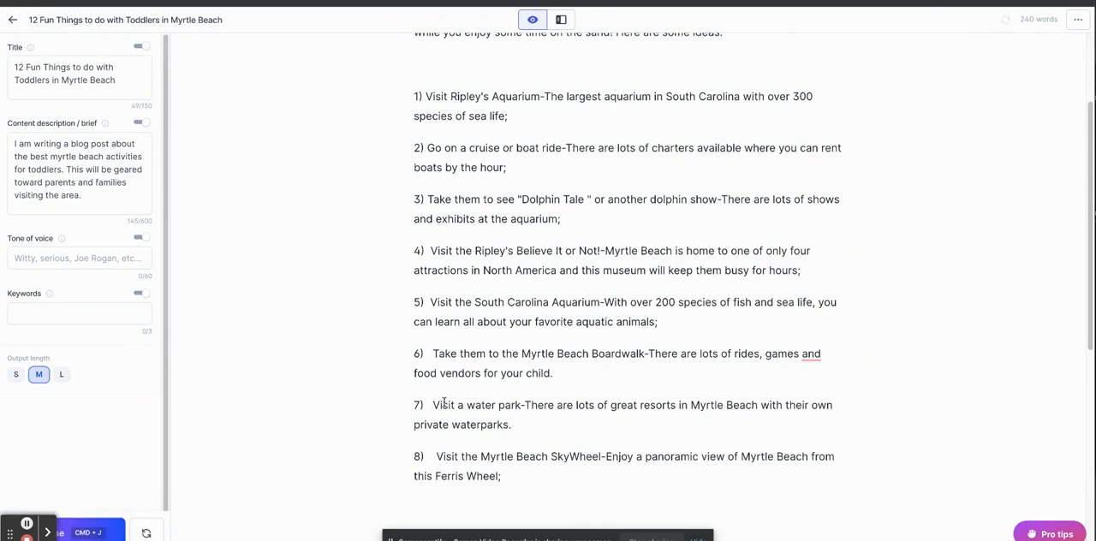
drag(1088, 341, 1088, 390)
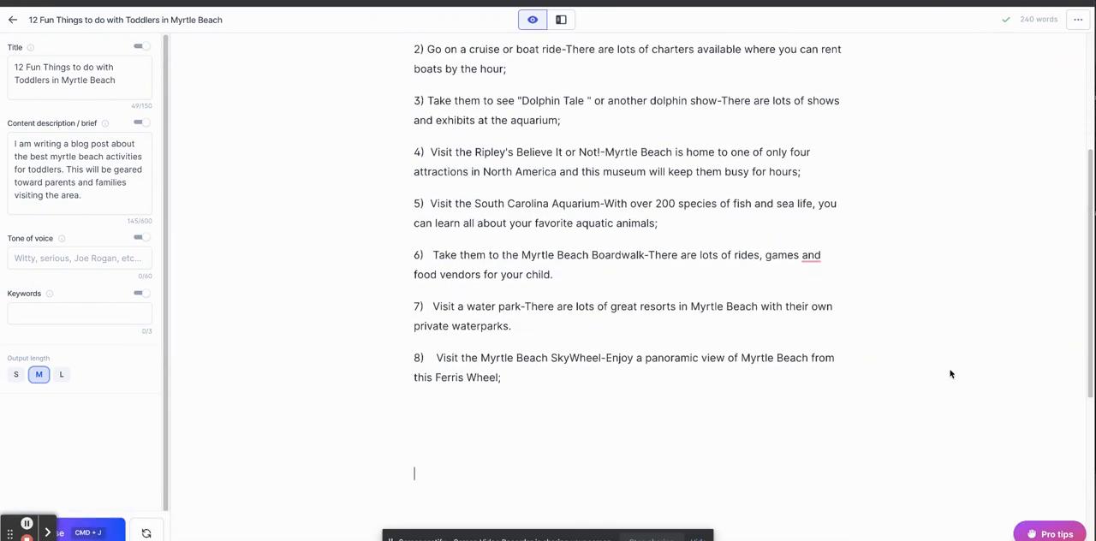
key(BackSpace)
key(BackSpace)
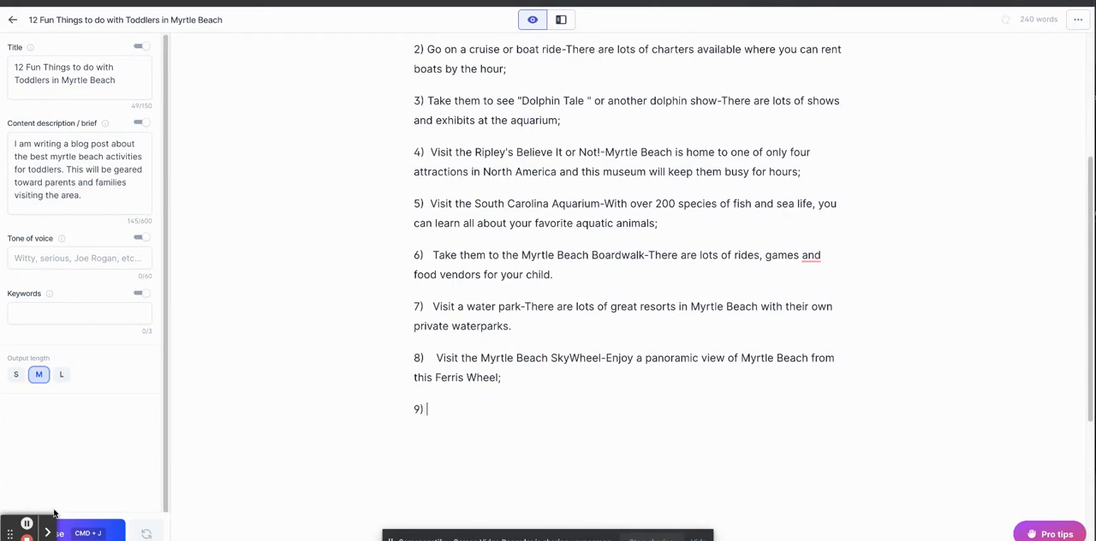
key(super+j)
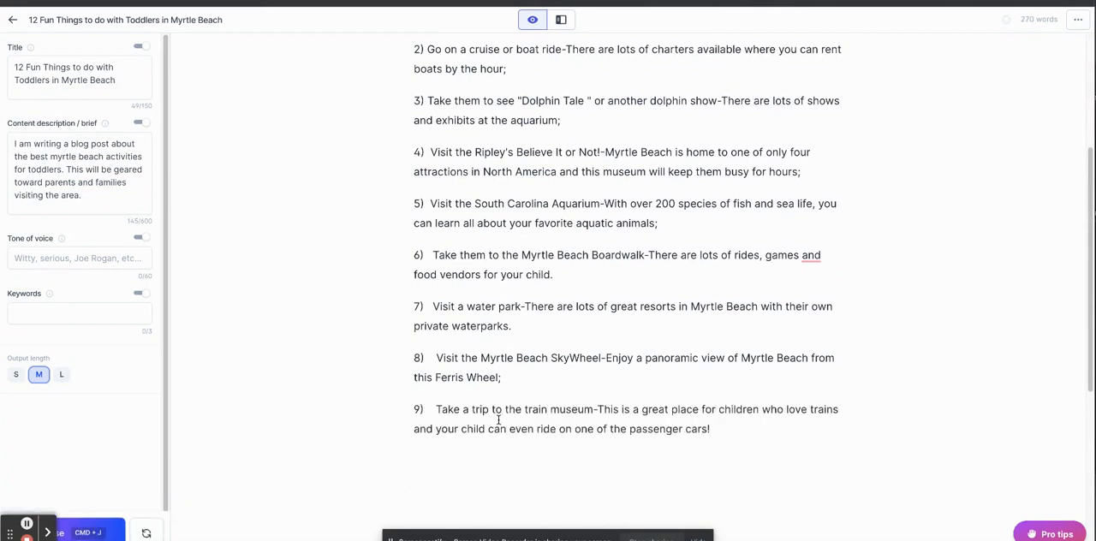
Add list number "10)" below item 9 and generate text until item 12 is complete, removing the blank lines after it.
key(Return)
text(10))
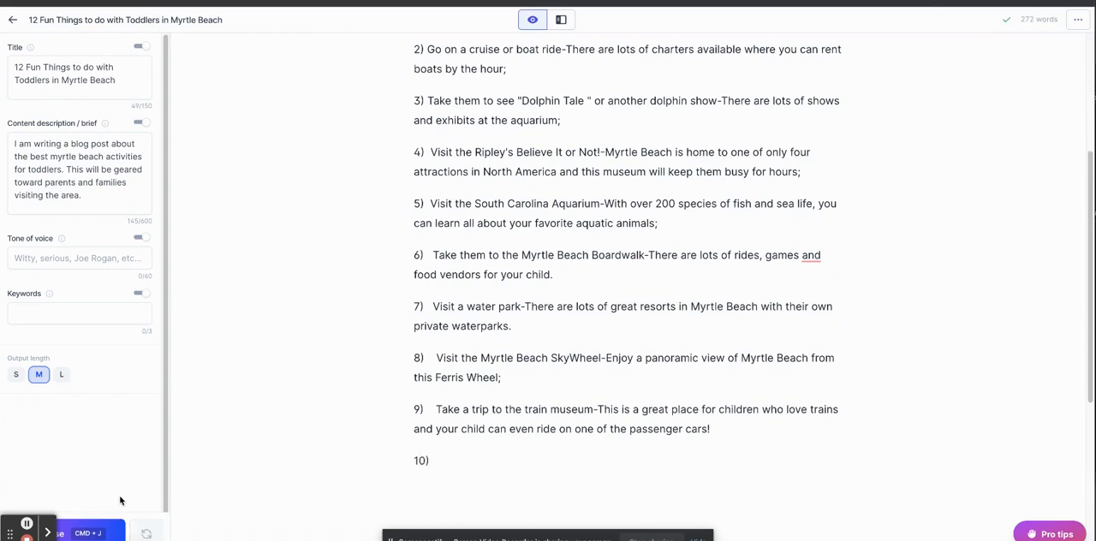
click(77, 527)
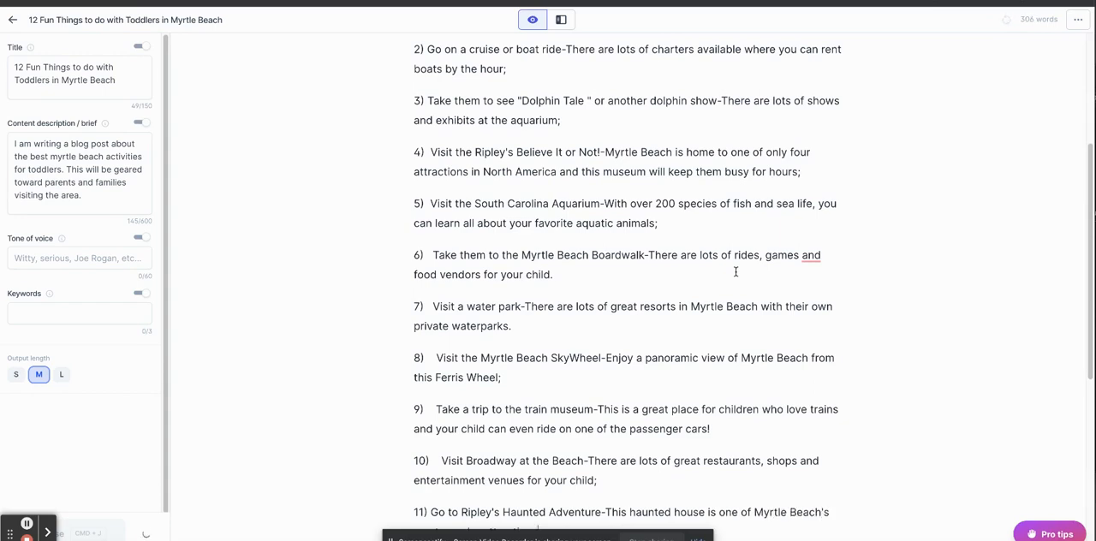
drag(1080, 246, 1084, 326)
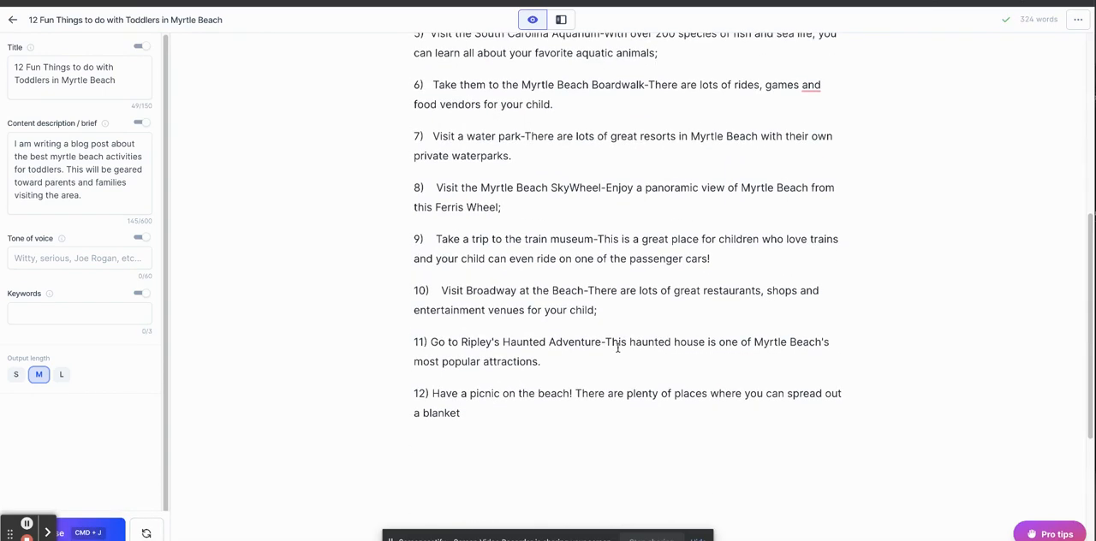
click(83, 534)
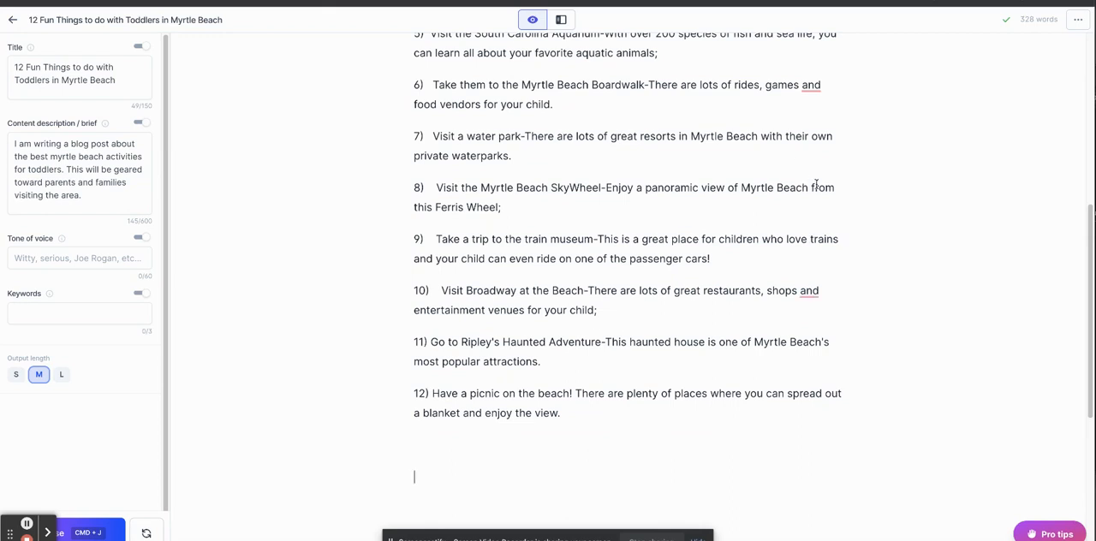
mouse_move(1090, 285)
mouse_down()
mouse_move(1084, 302)
mouse_move(1086, 291)
mouse_up()
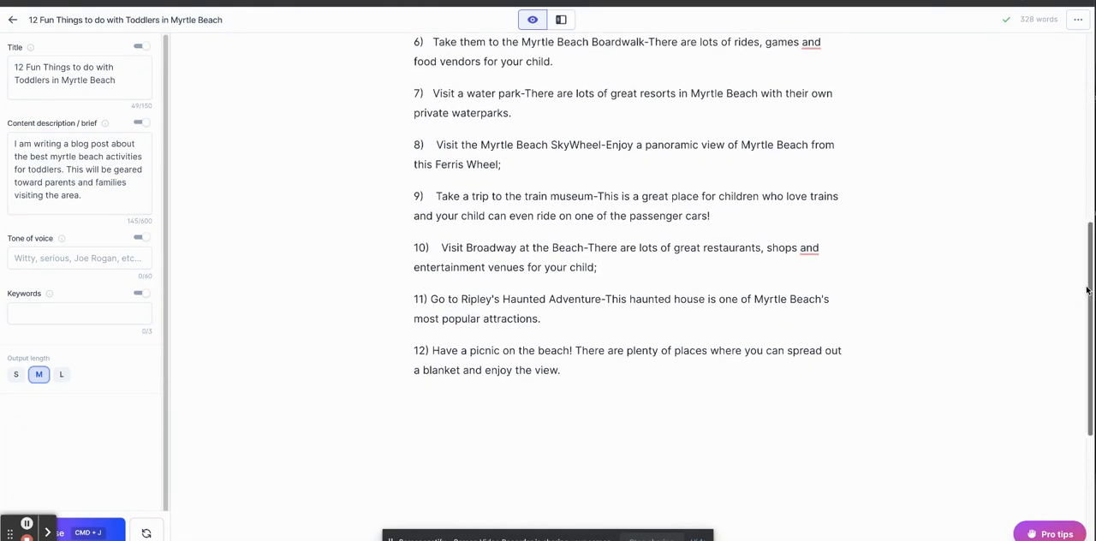
key(BackSpace)
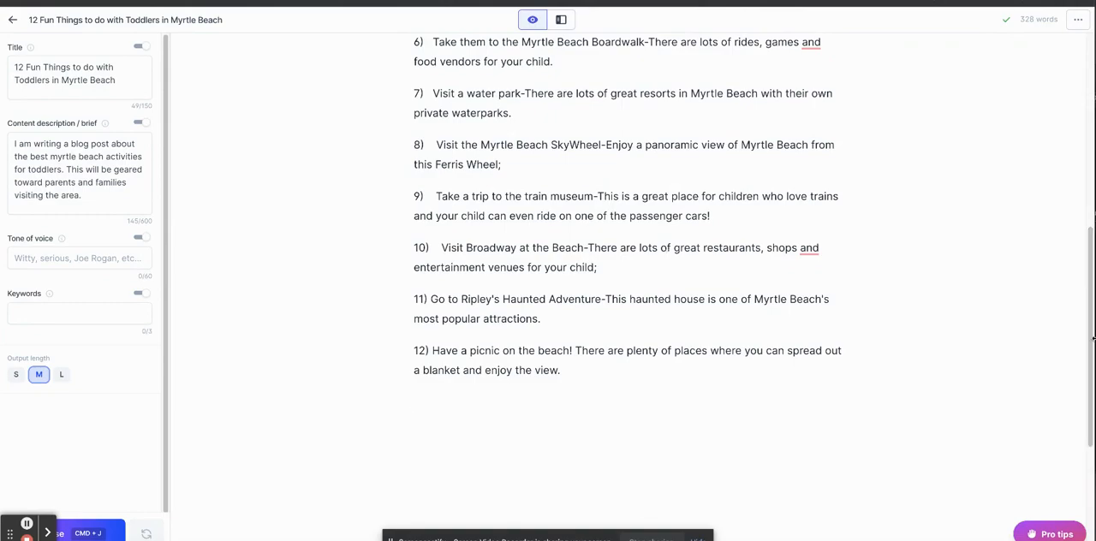
Copy the command "Write a conclusion about the above content." from the Boss Mode Cheatsheet and paste it below item 12.
drag(1086, 336, 1015, 349)
scroll(1019, 273, up, 6)
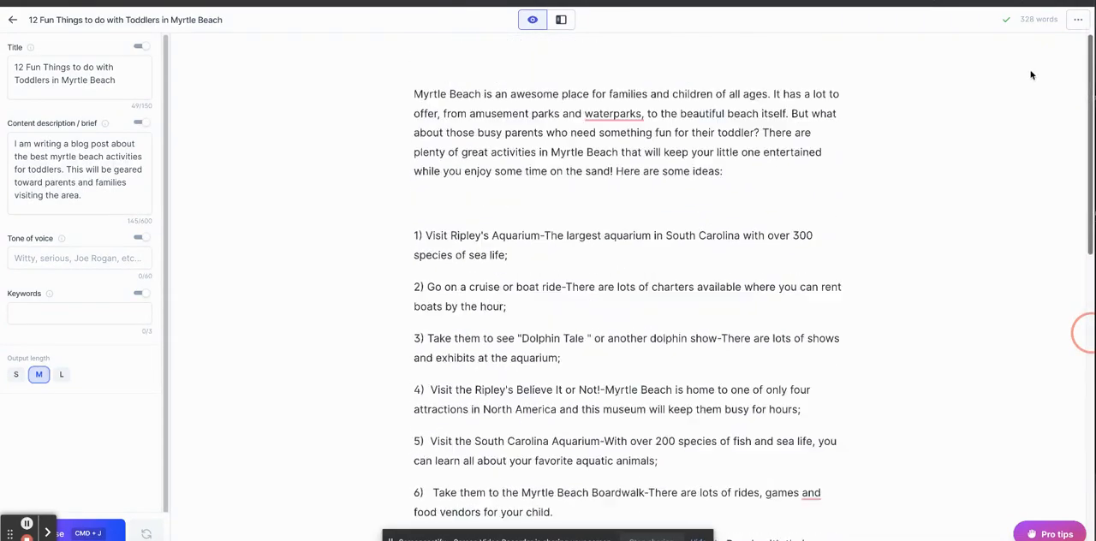
scroll(995, 201, down, 1)
scroll(985, 239, down, 5)
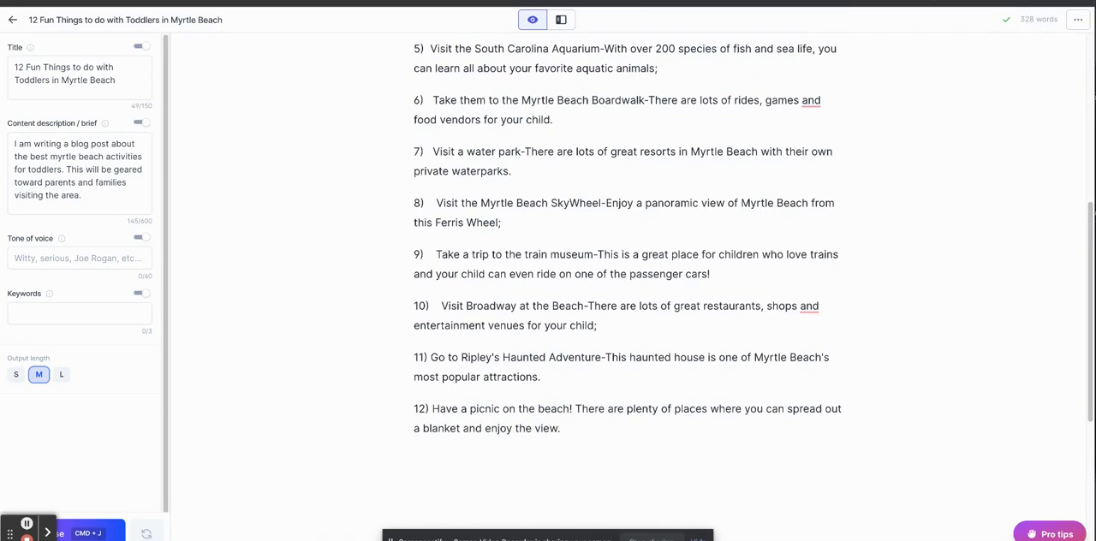
click(1049, 533)
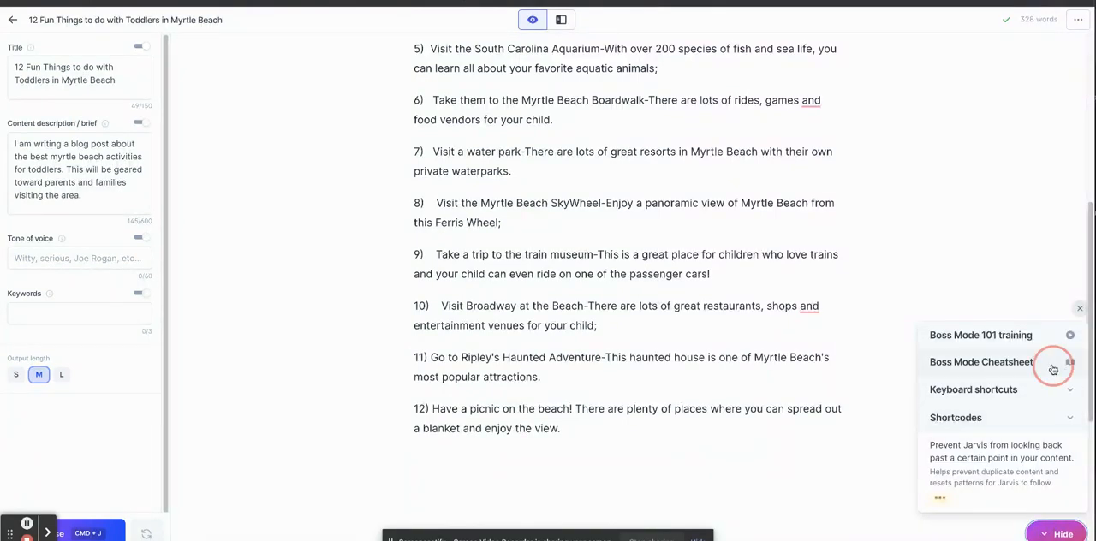
click(1051, 365)
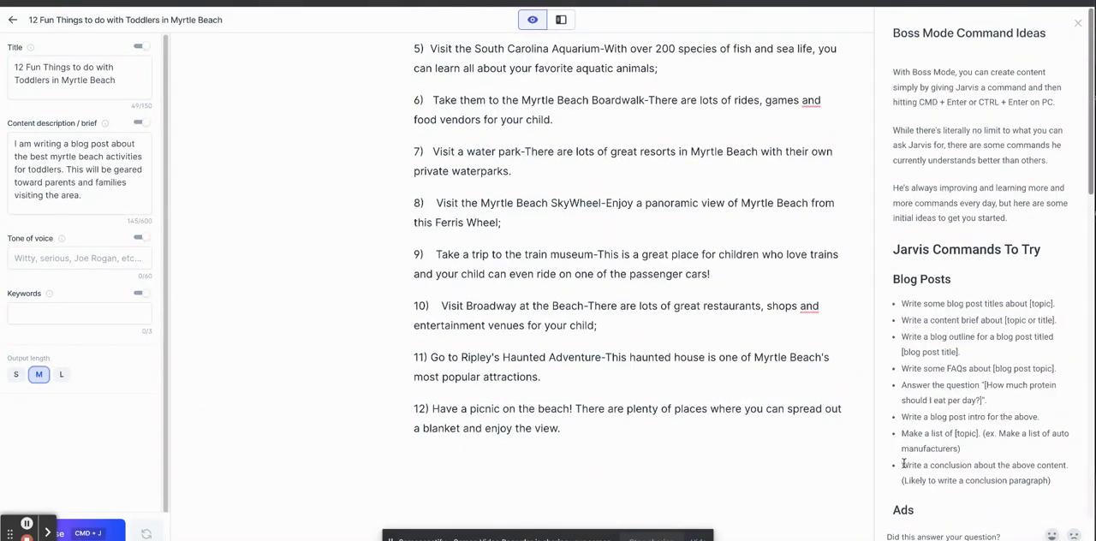
drag(902, 463, 1076, 464)
key(super+c)
click(728, 458)
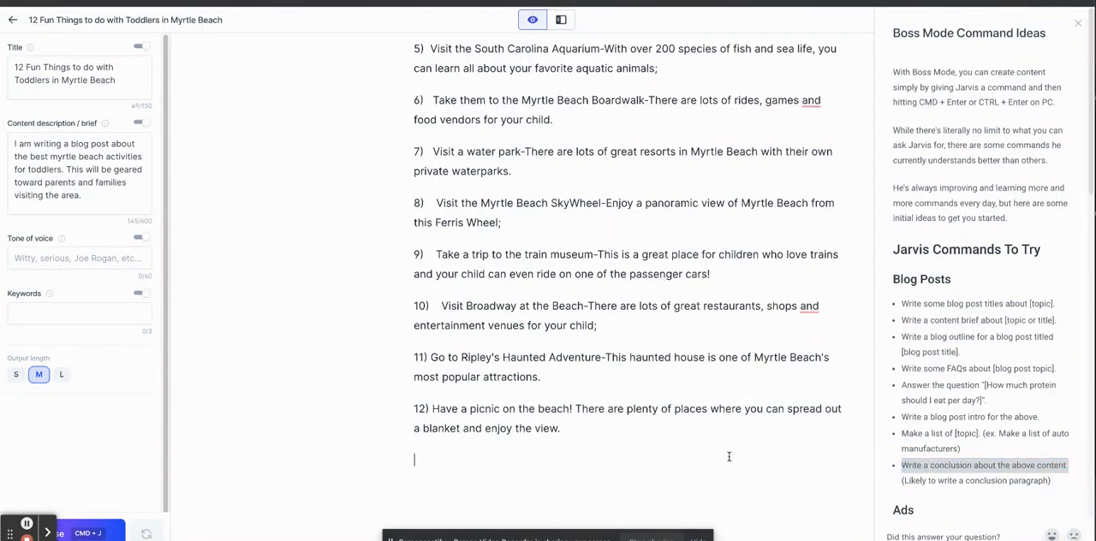
key(super+v)
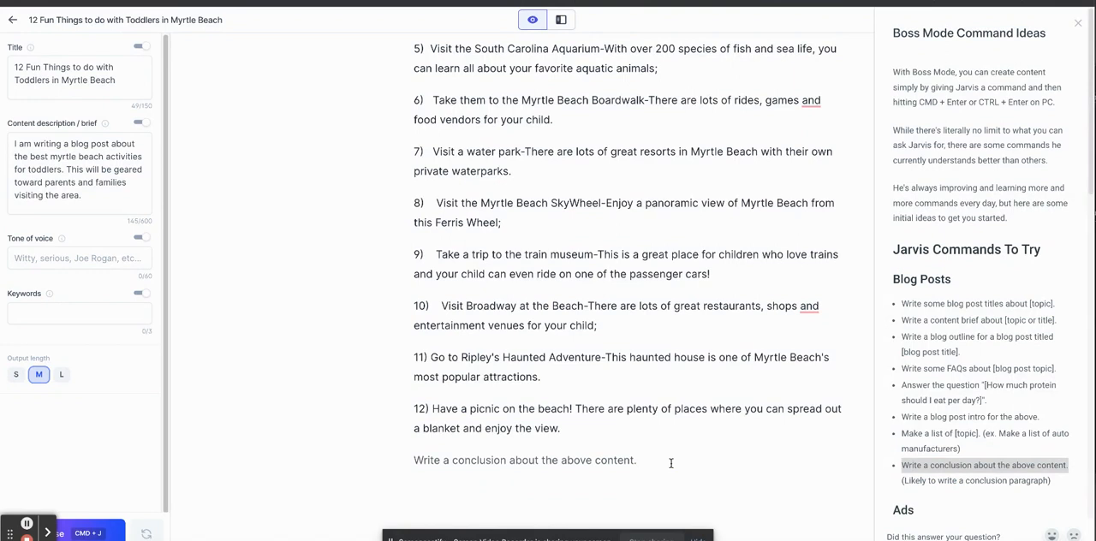
Generate a conclusion paragraph beneath the pasted command and close the cheatsheet.
click(124, 518)
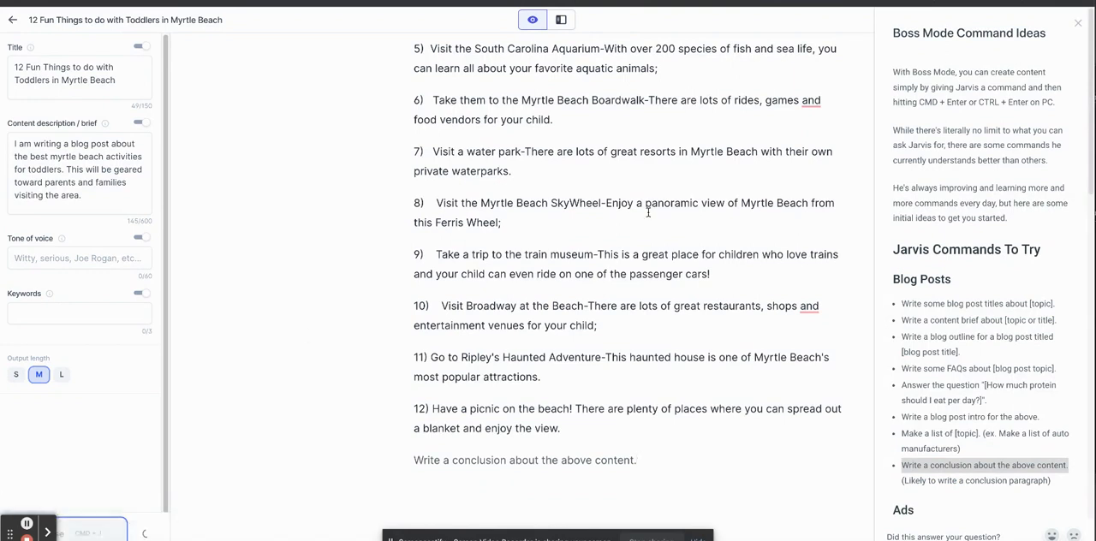
click(1077, 23)
drag(1088, 225, 1084, 286)
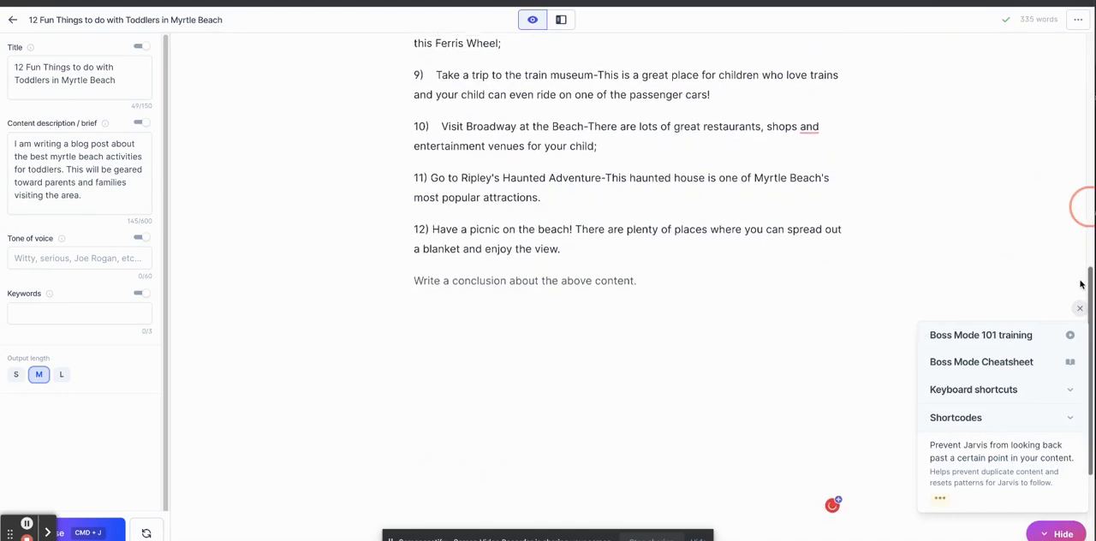
click(543, 326)
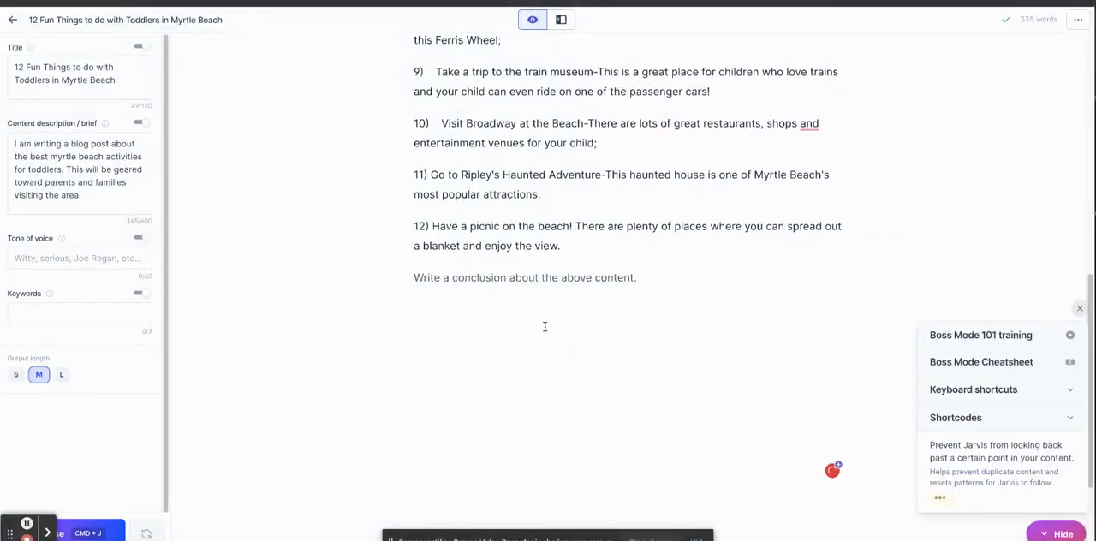
click(90, 532)
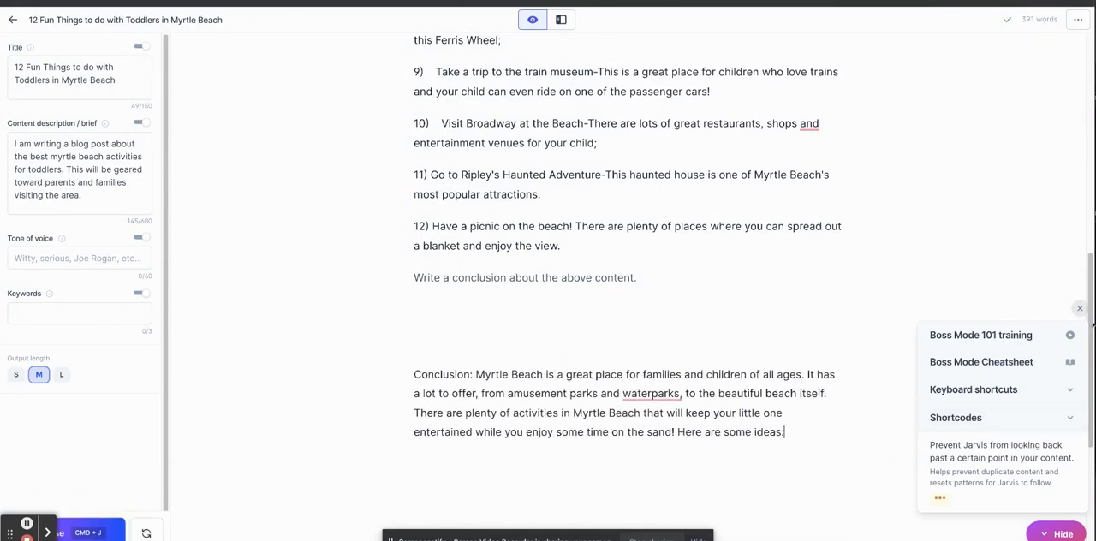
Compare the generated conclusion with the post's introduction and delete the conclusion paragraph.
scroll(1083, 325, up, 10)
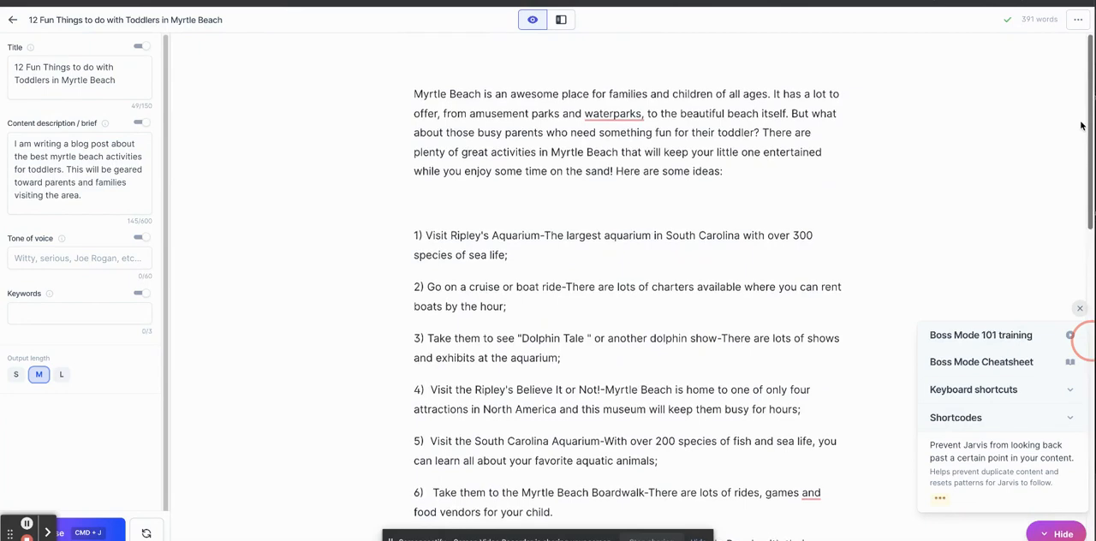
scroll(1078, 334, down, 9)
drag(774, 461, 416, 395)
key(BackSpace)
key(BackSpace)
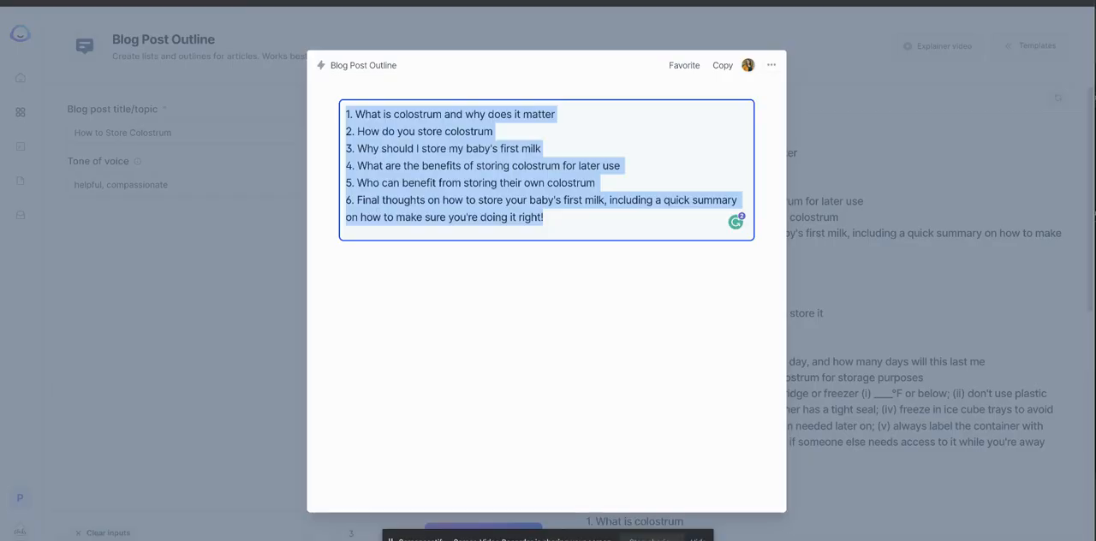
Open the Blog Post Conclusion Paragraph template in a separate browser tab.
click(204, 118)
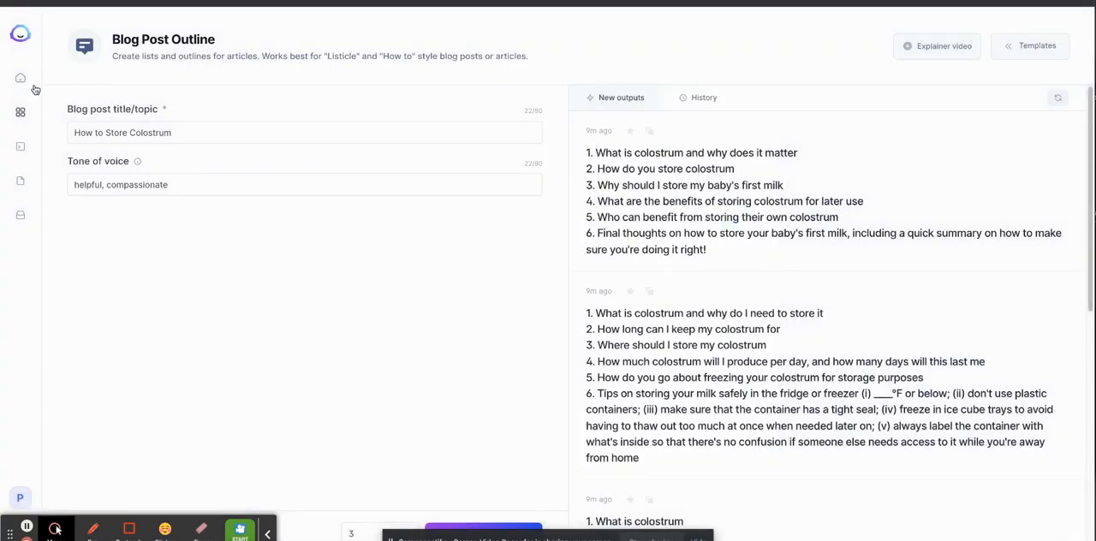
click(20, 112)
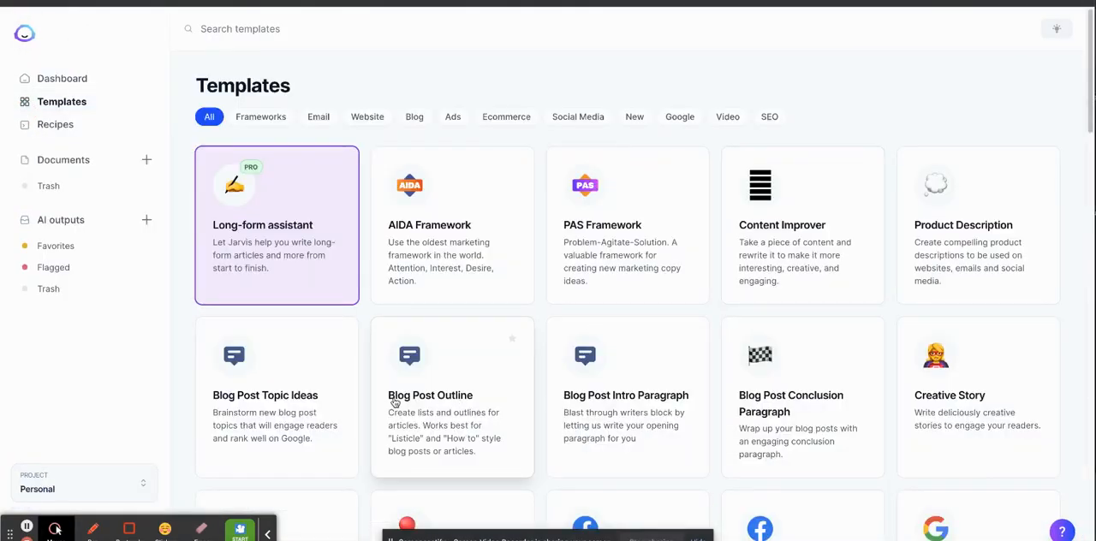
click(756, 395)
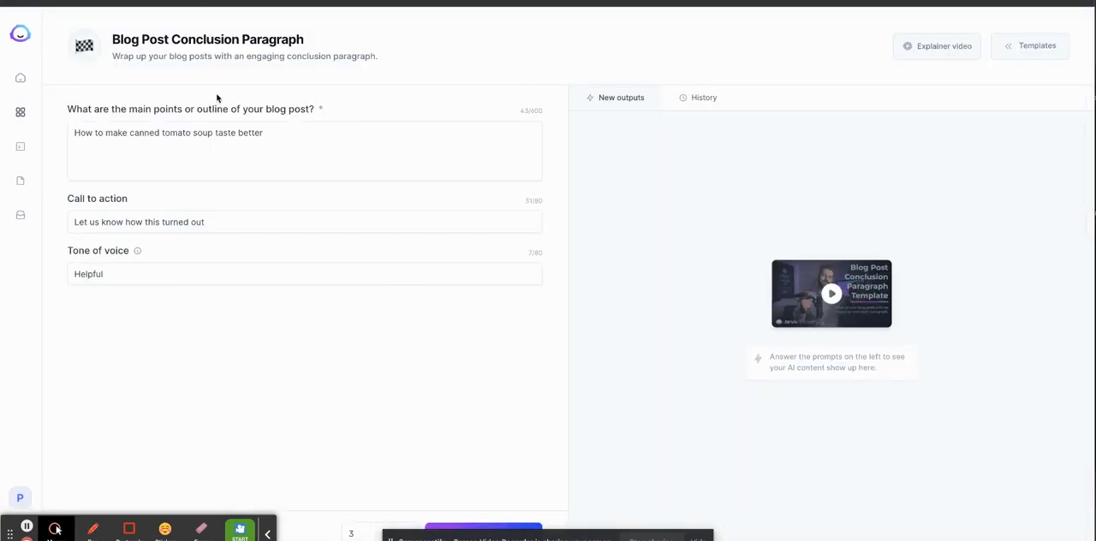
Replace the template's main points with "12 fun activities with toddlers in myrtle beach".
triple_click(273, 143)
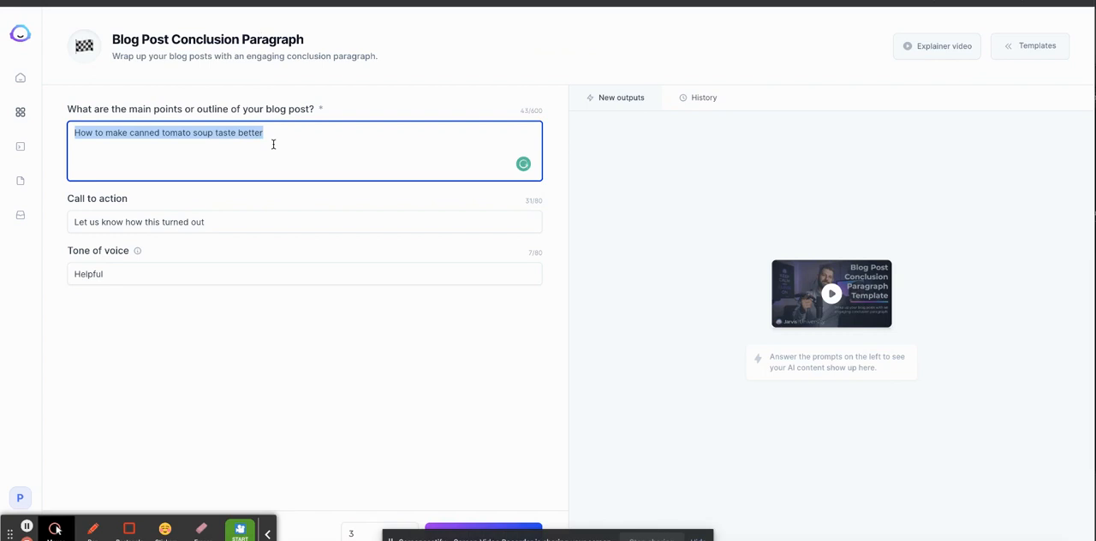
text(The)
key(BackSpace)
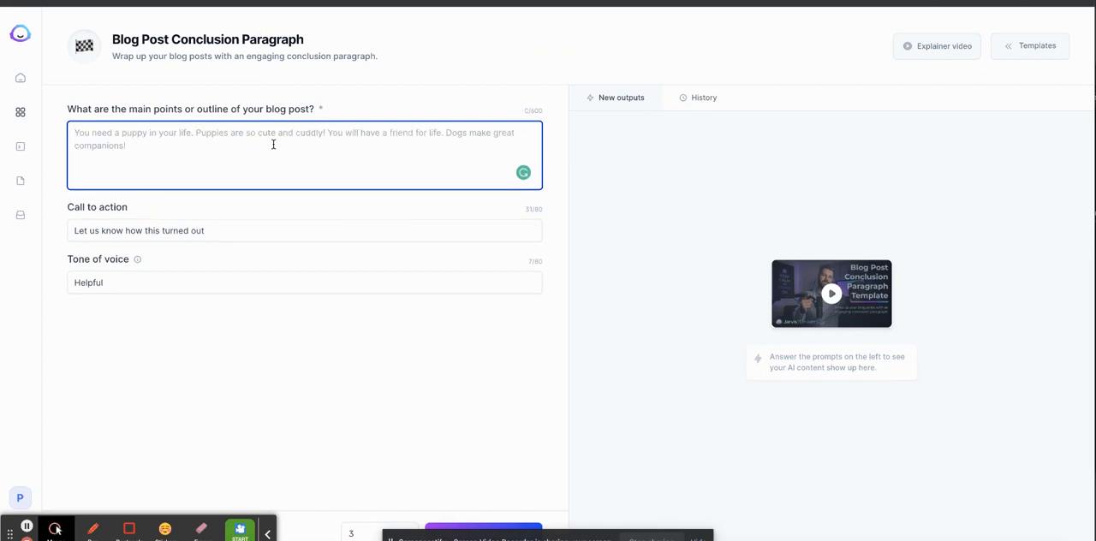
text(12 fun activiti)
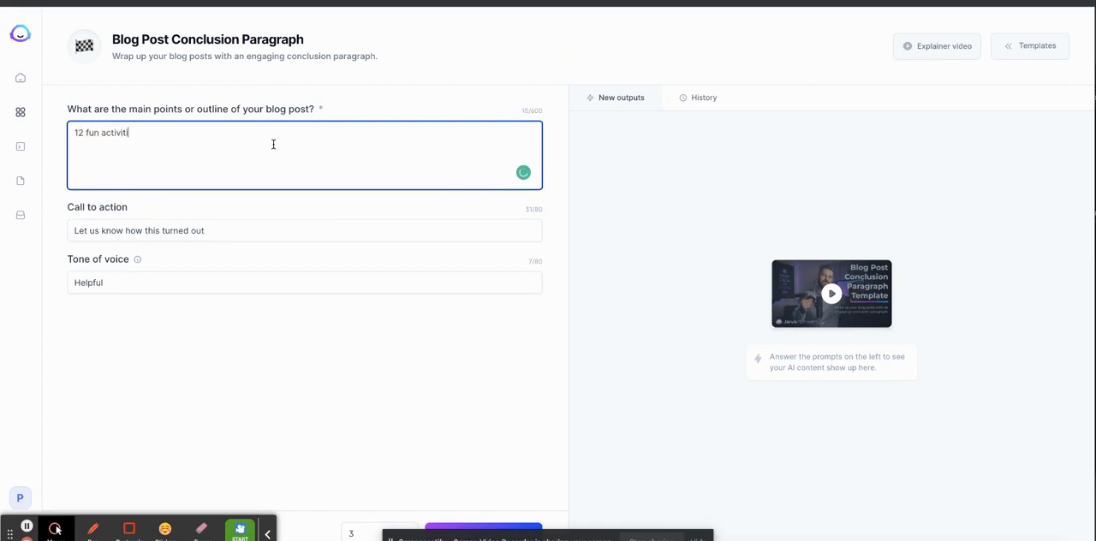
text(es with toddlers in myrtle beach)
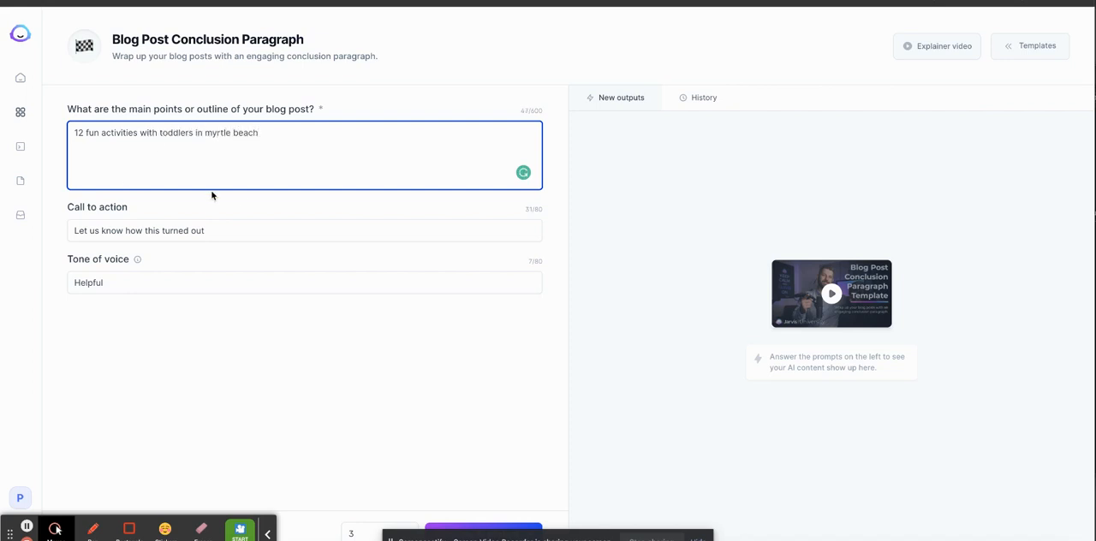
Set the call to action to "Let us know what your favorite activites are" and generate three conclusion paragraphs.
triple_click(176, 232)
text(Let )
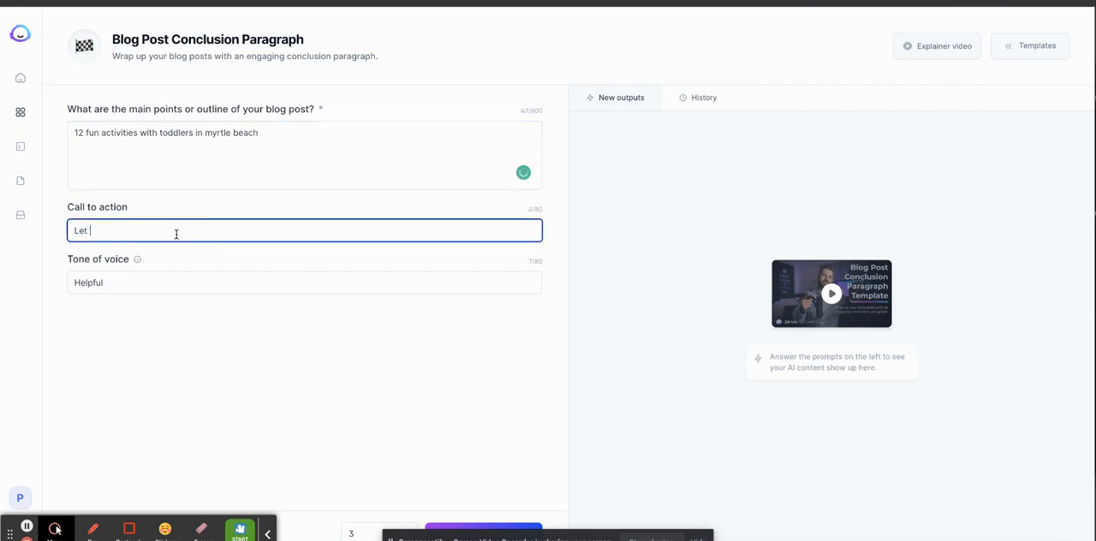
text(us know what your favorite activites are)
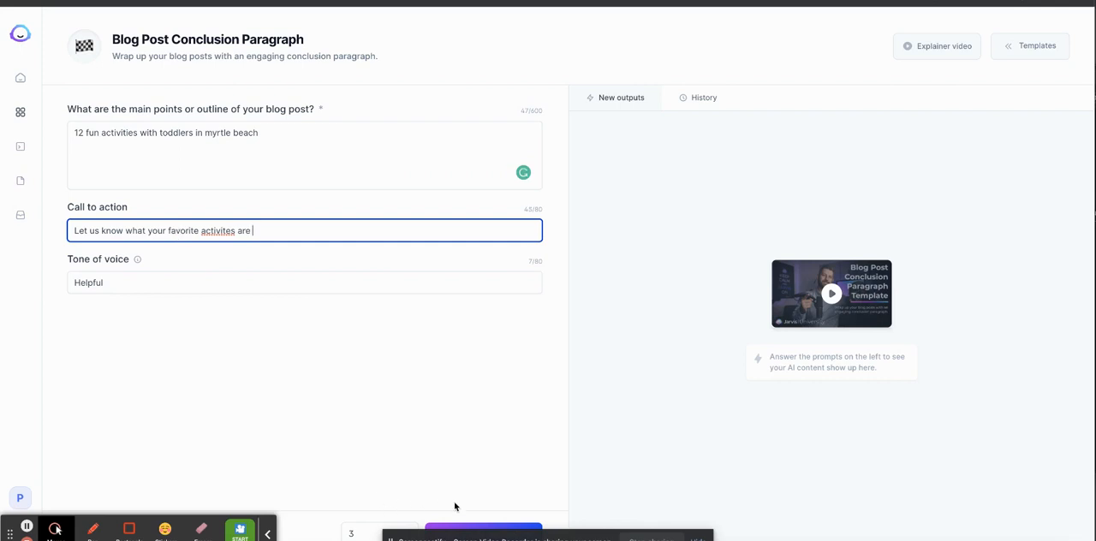
click(571, 324)
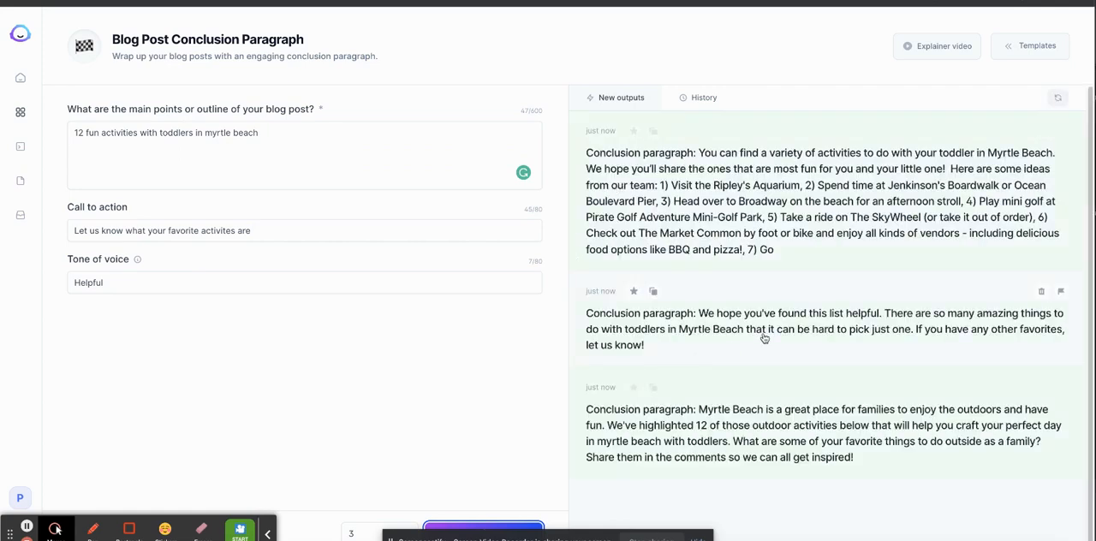
Replace the post's conclusion instruction line with the generated paragraph starting "Myrtle Beach is a great place for families", and copy the whole post.
click(857, 459)
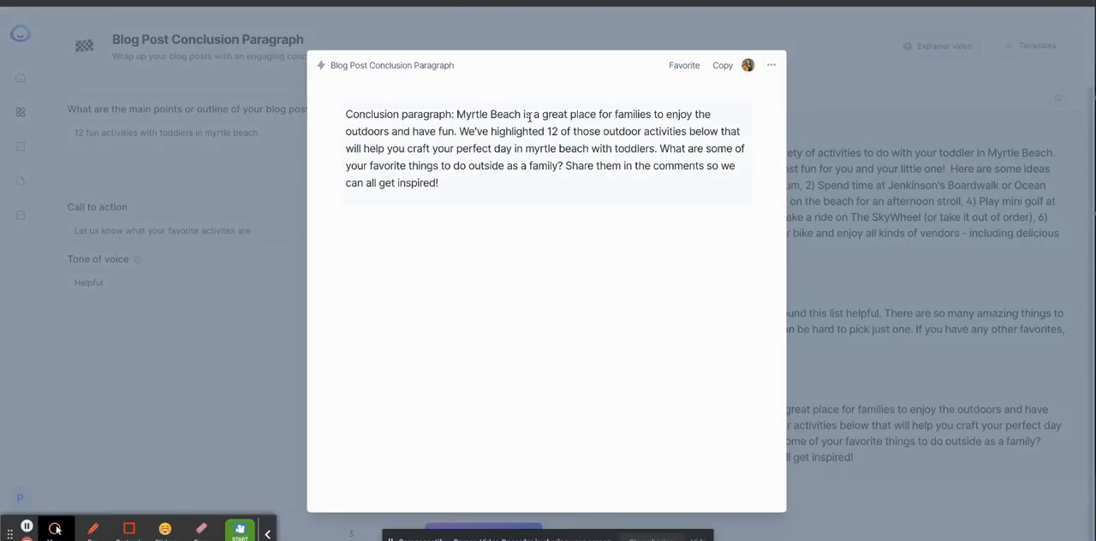
drag(482, 182, 458, 114)
key(ctrl+c)
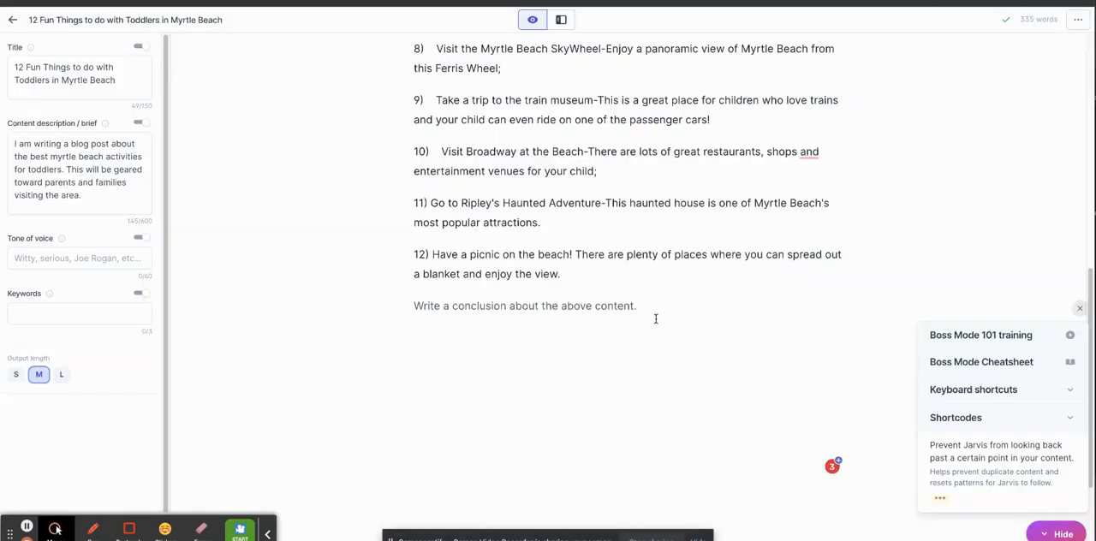
click(639, 306)
double_click(578, 308)
triple_click(578, 311)
key(ctrl+v)
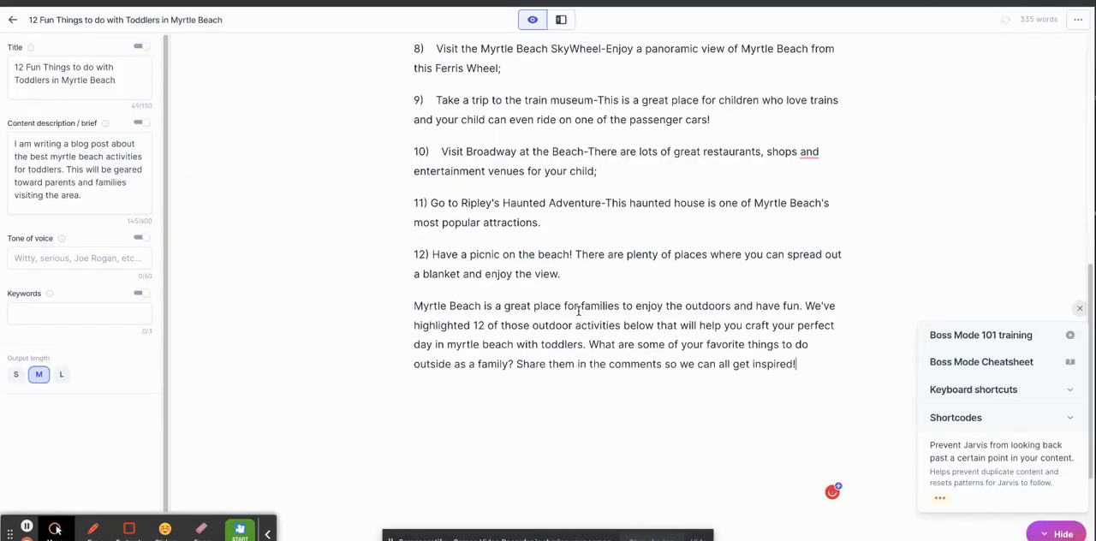
click(719, 384)
key(ctrl+a)
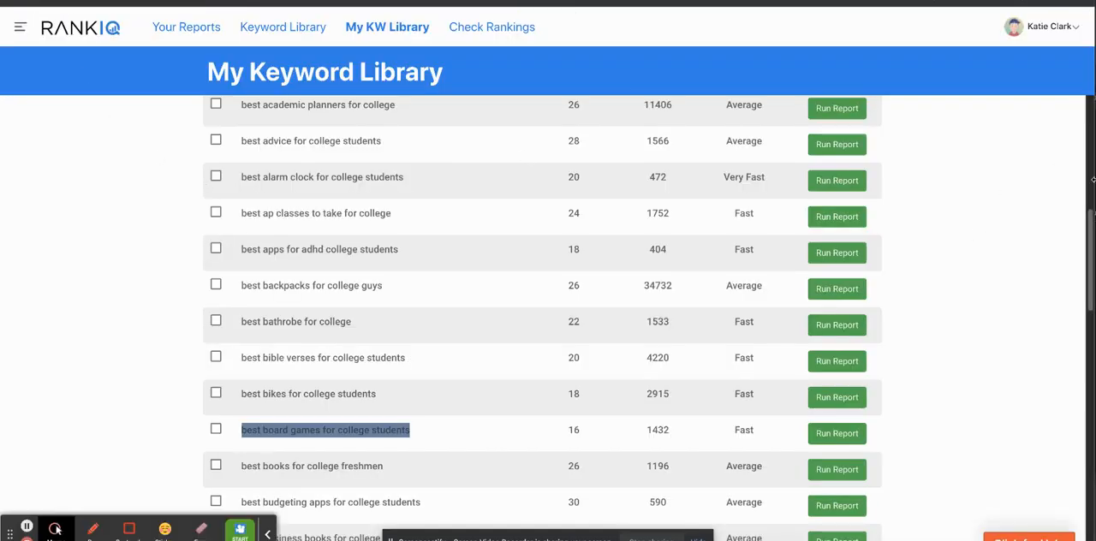
Switch to RankIQ, filter the keyword library for "toddler" and run the report for "myrtle beach activities for toddlers".
drag(1091, 214, 1092, 98)
click(392, 120)
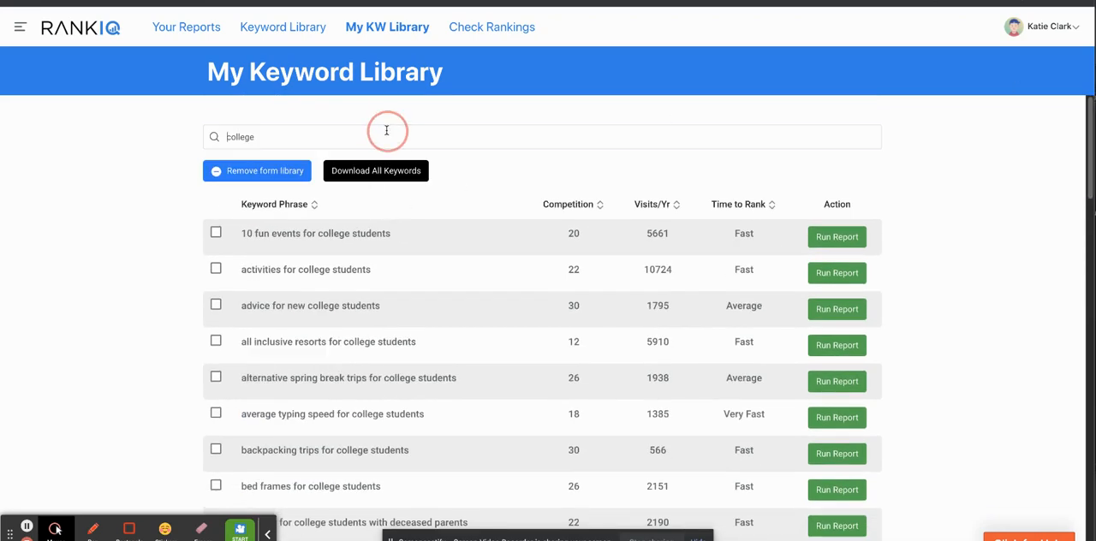
double_click(386, 130)
text(toddler)
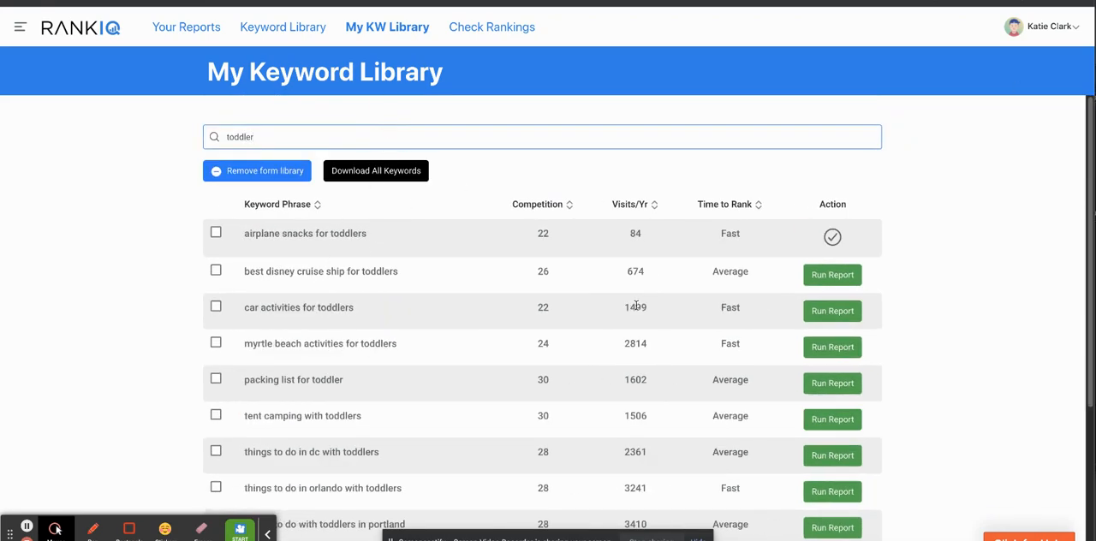
click(814, 352)
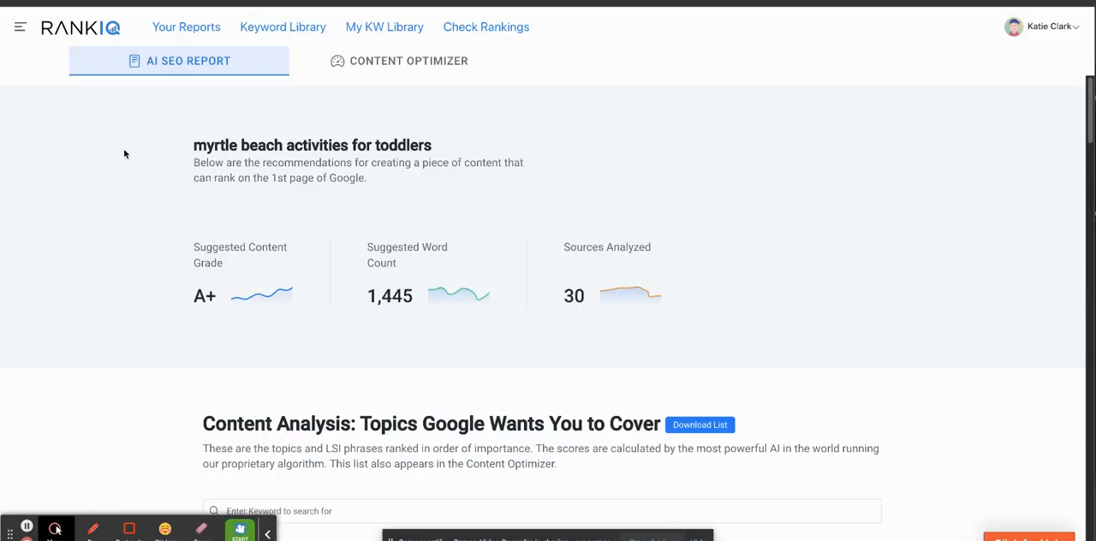
Review the report's suggested content grade, suggested word count and number of sources analyzed.
drag(1088, 92, 1088, 114)
drag(213, 197, 221, 201)
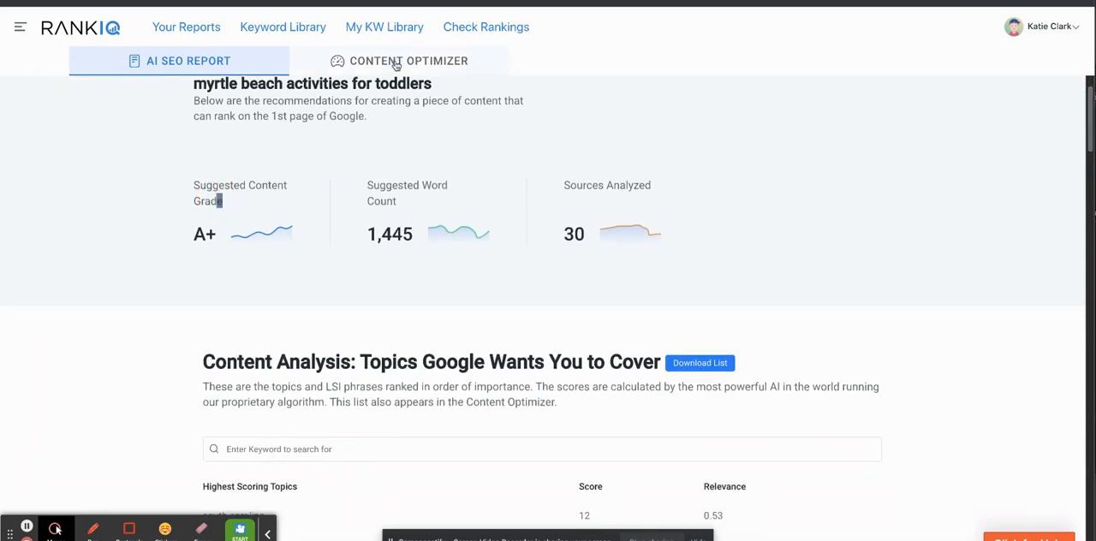
drag(367, 183, 396, 200)
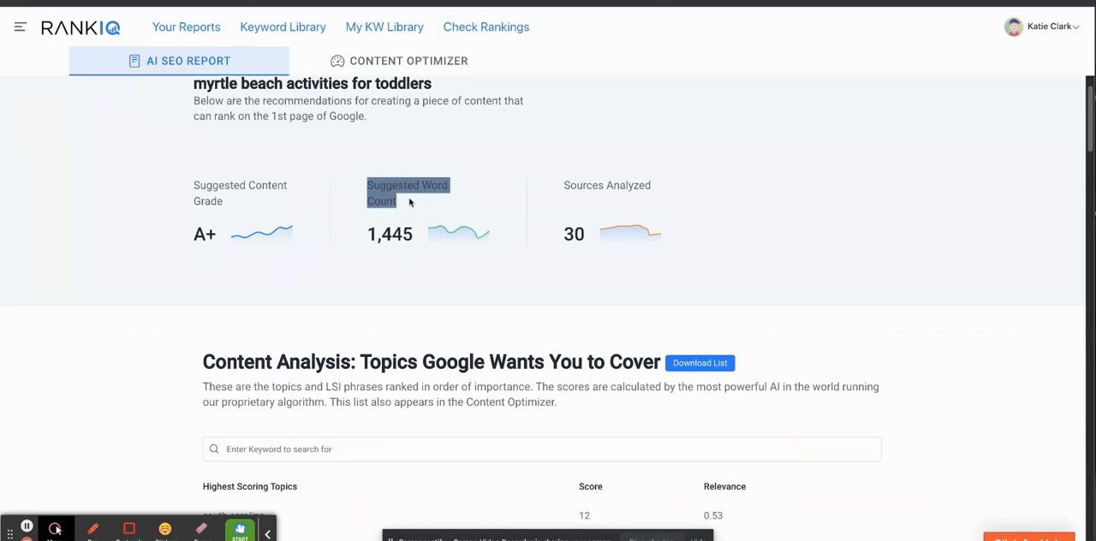
drag(563, 180, 640, 188)
drag(1092, 96, 1043, 46)
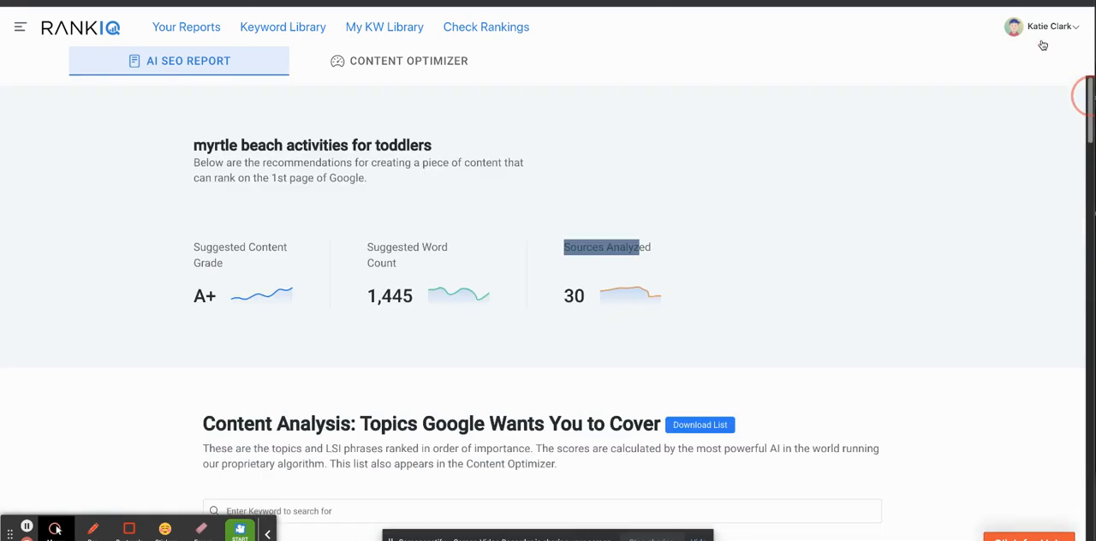
Paste the copied blog post into the report's Content Optimizer and check its grade.
click(384, 57)
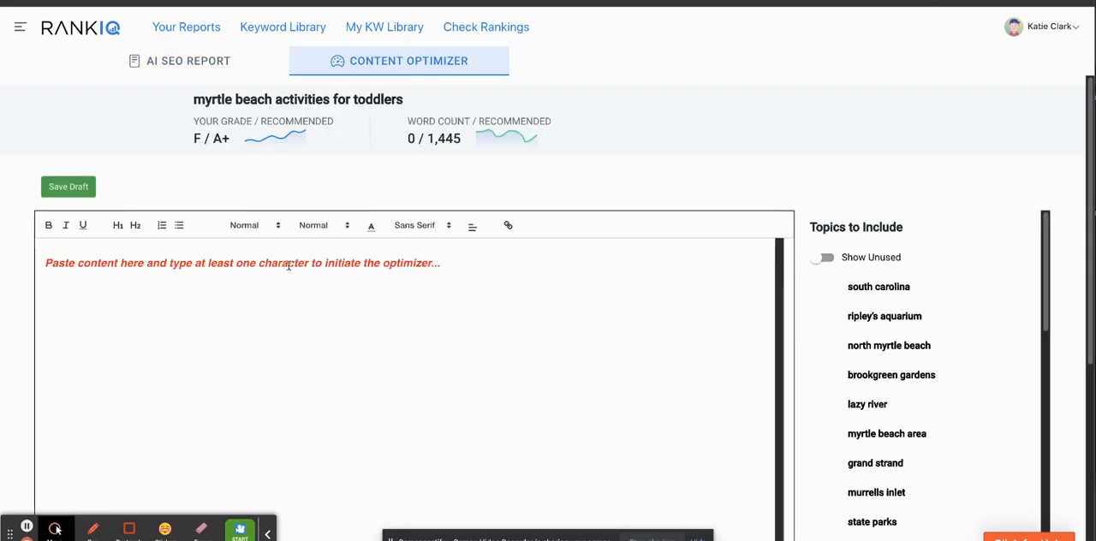
click(296, 257)
key(ctrl+v)
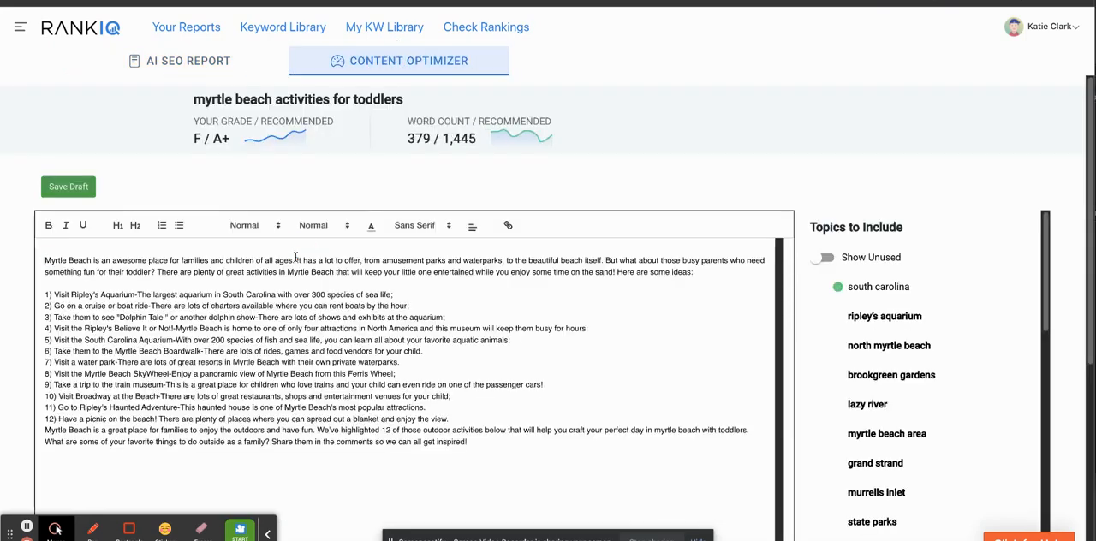
drag(206, 137, 182, 141)
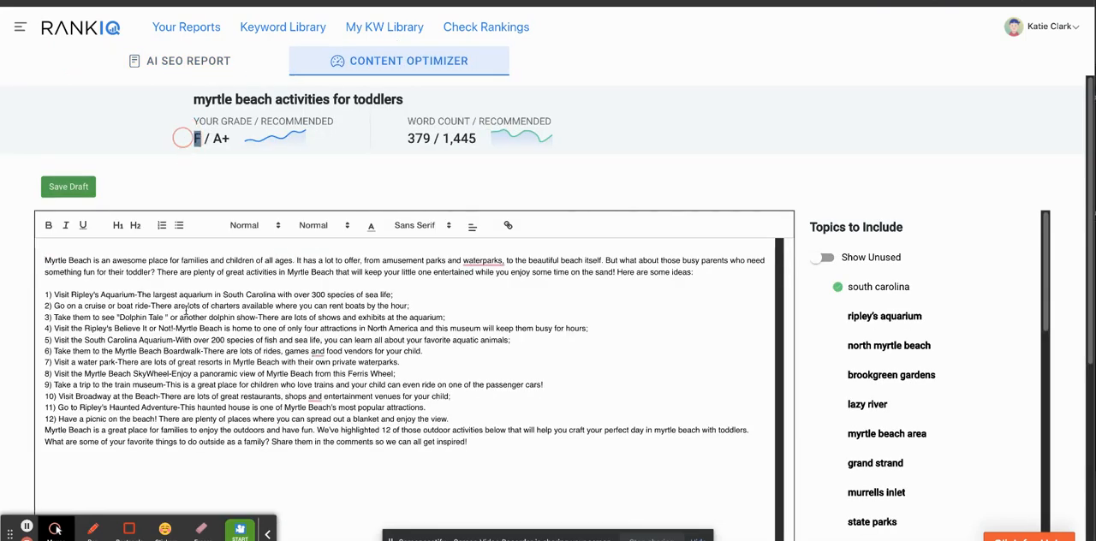
click(216, 370)
Show only the unused topics and add the lines "Brookgreen Gardens" and "Murrels inlet" below the post's conclusion.
click(823, 258)
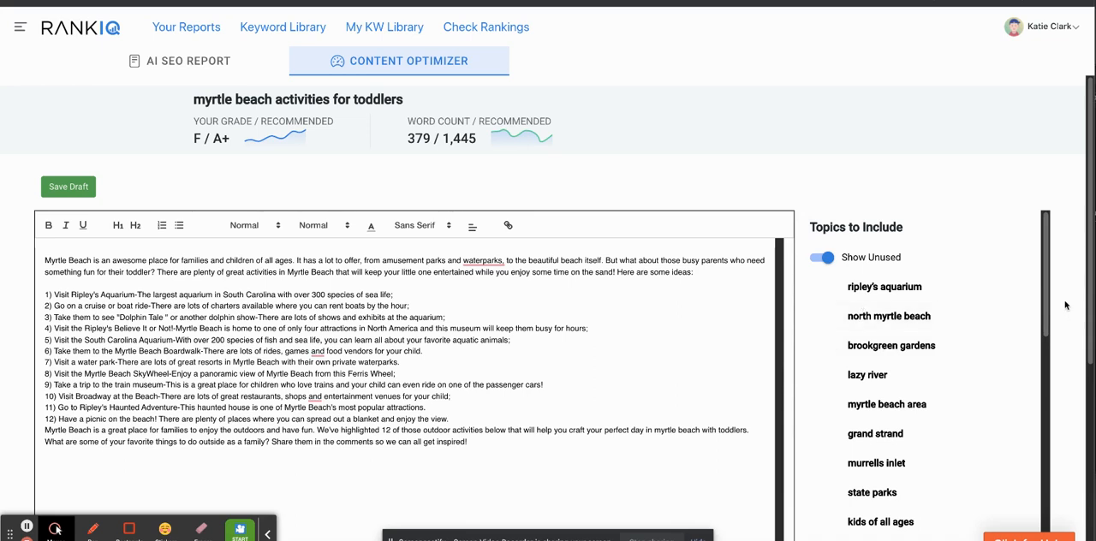
scroll(1045, 274, down, 1)
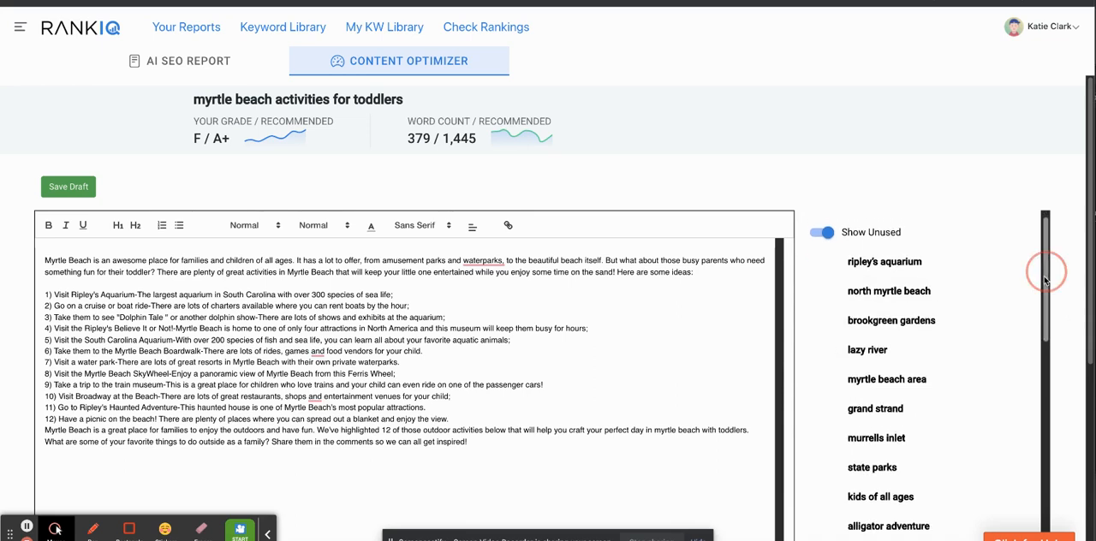
click(554, 437)
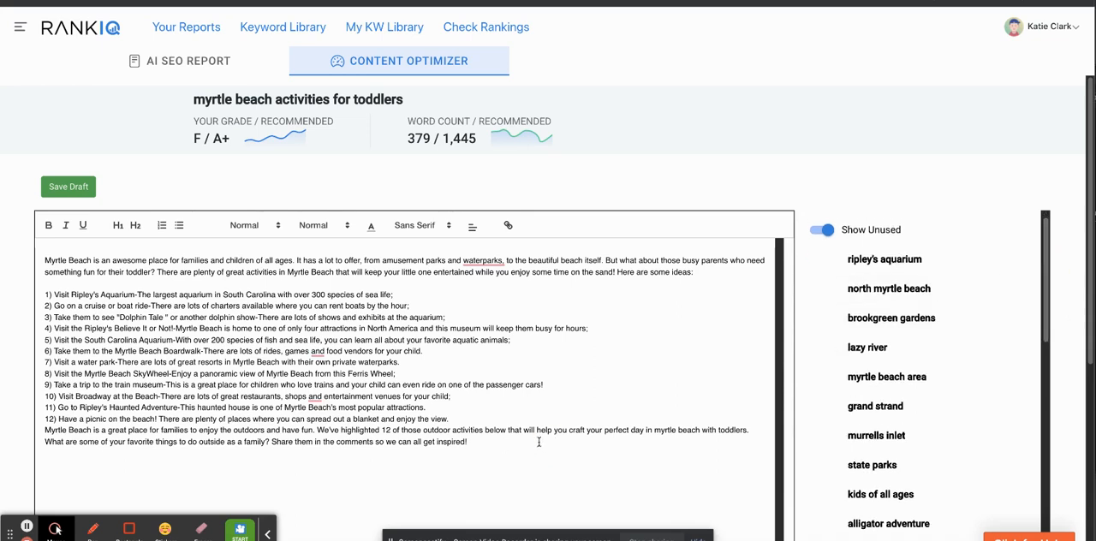
key(Return)
text(Brookl)
text(reen Gardens)
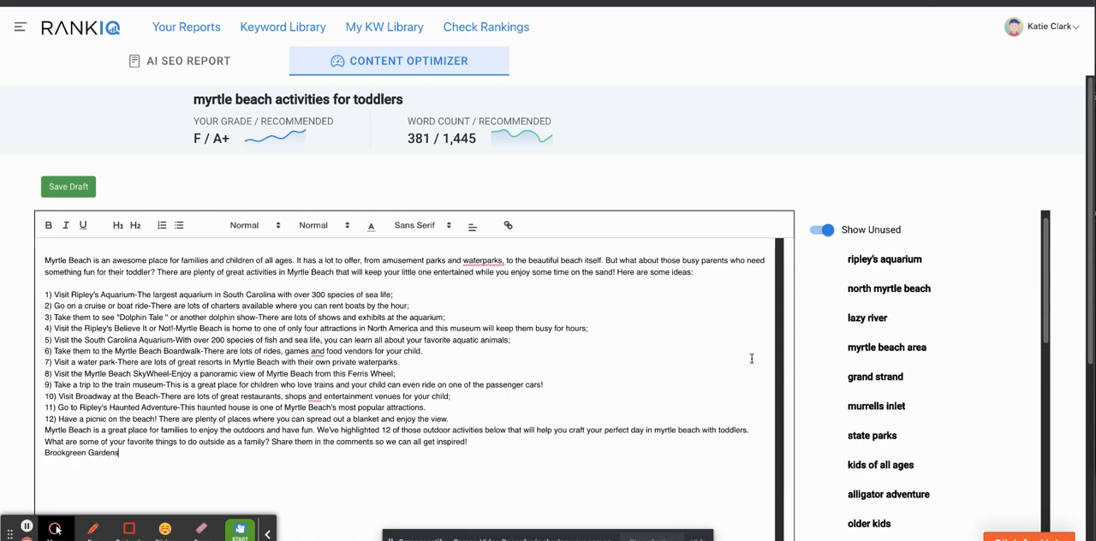
key(Return)
text(Murrels inlet)
Examine the remaining unused topics against the pasted post to see what content is still missing.
drag(1044, 278, 971, 435)
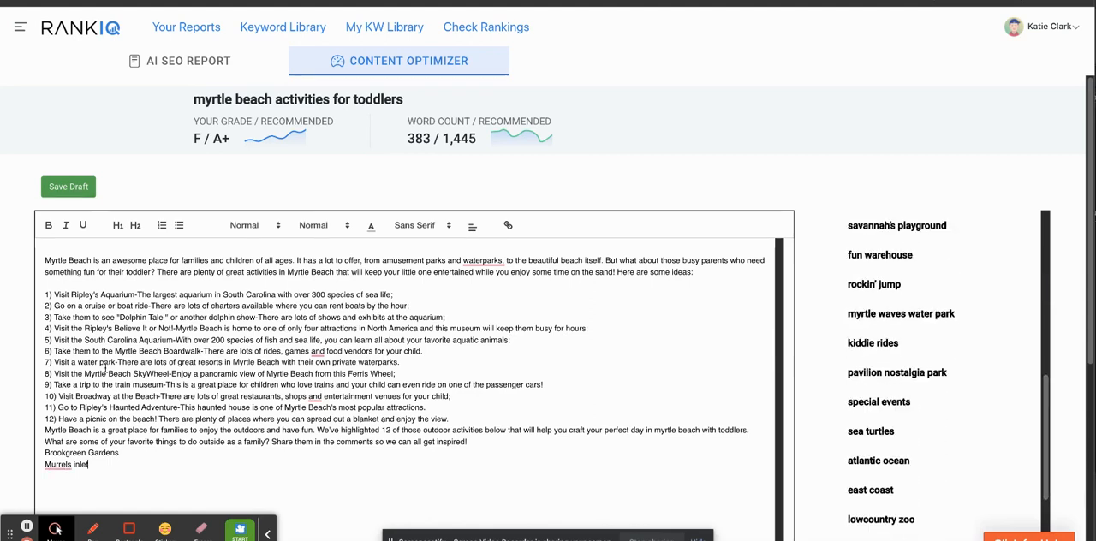
drag(108, 369, 264, 387)
click(390, 379)
click(428, 373)
drag(751, 427, 38, 248)
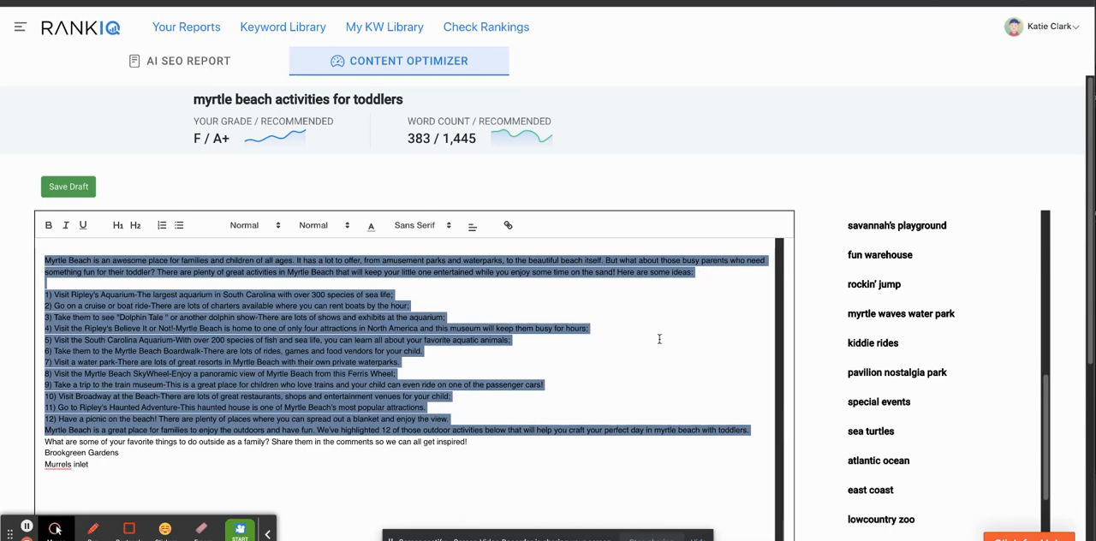
drag(1084, 174, 1040, 350)
drag(1042, 210, 1016, 34)
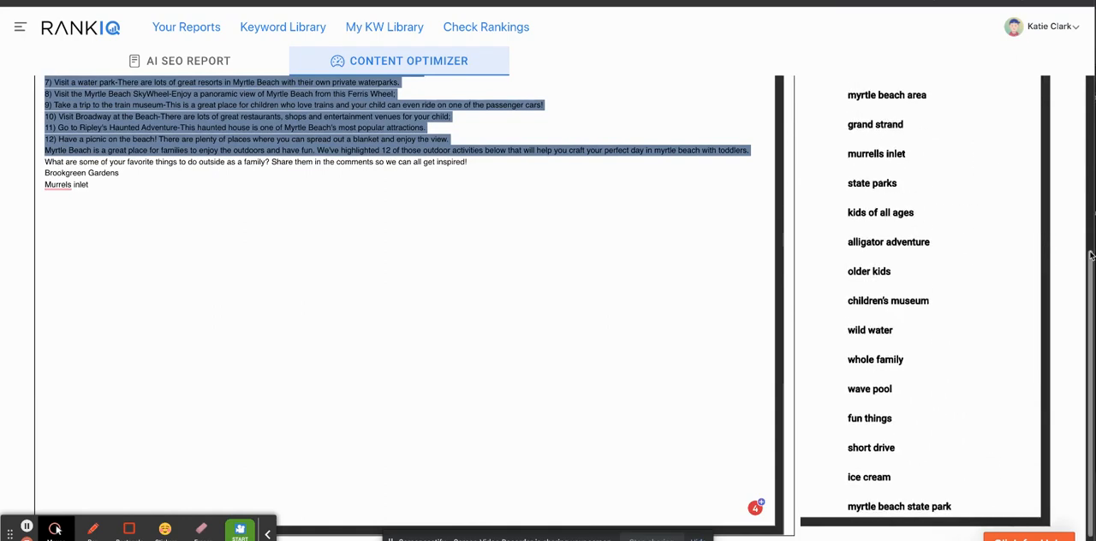
drag(1090, 257, 1091, 80)
Return to Jarvis, leave the blog post document and open the Content Improver template.
click(60, 1)
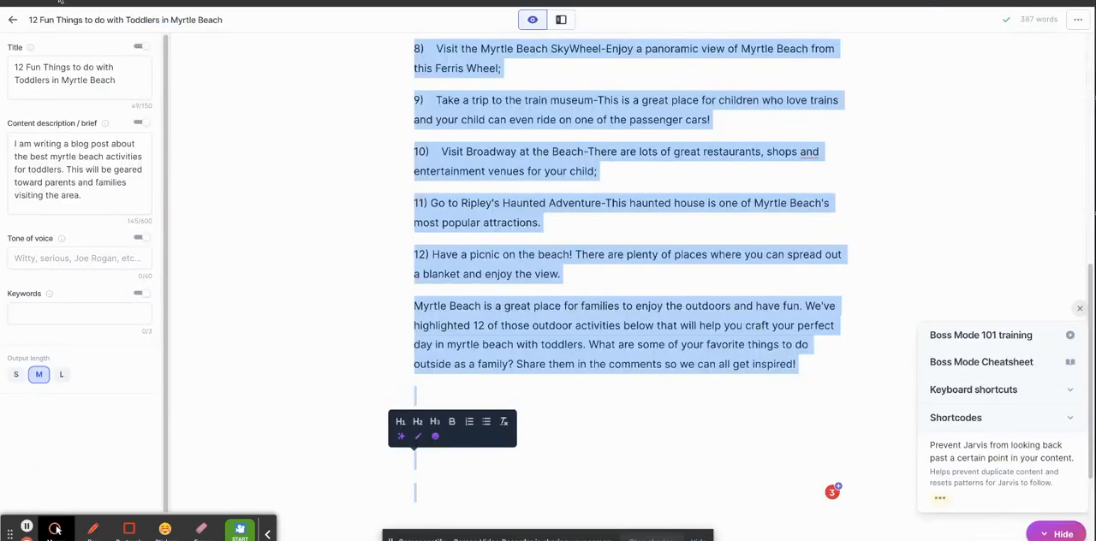
click(13, 19)
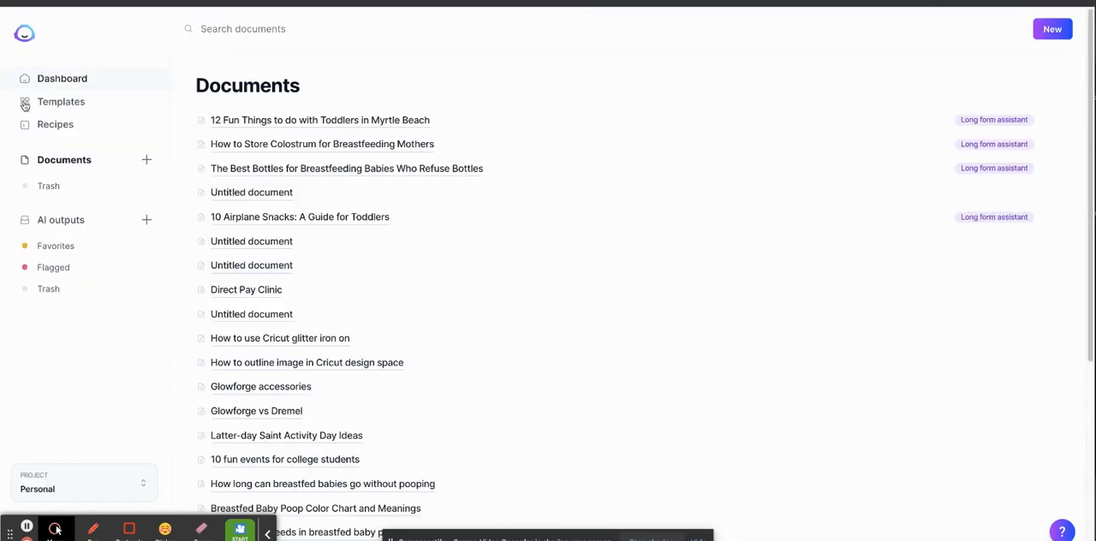
click(72, 101)
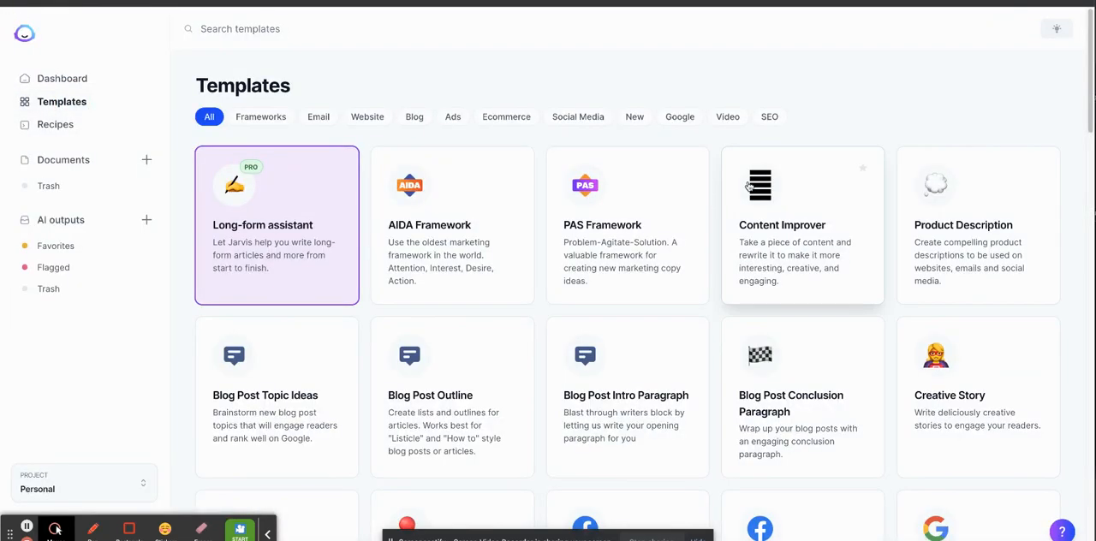
click(774, 220)
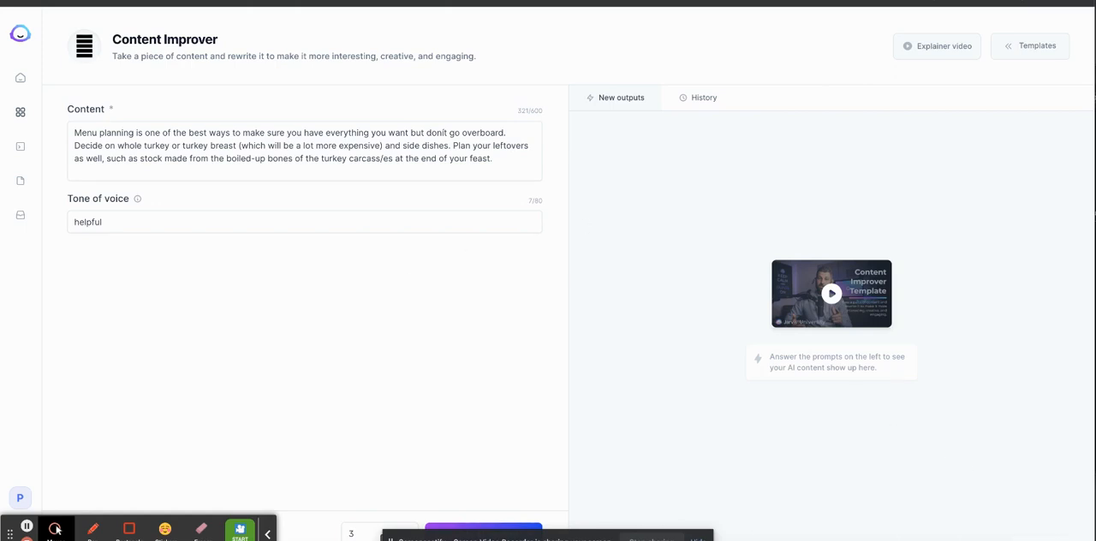
Replace the template's content with the paragraph under "Saving for Your Vacation" copied from the word processor document.
key(super+Tab)
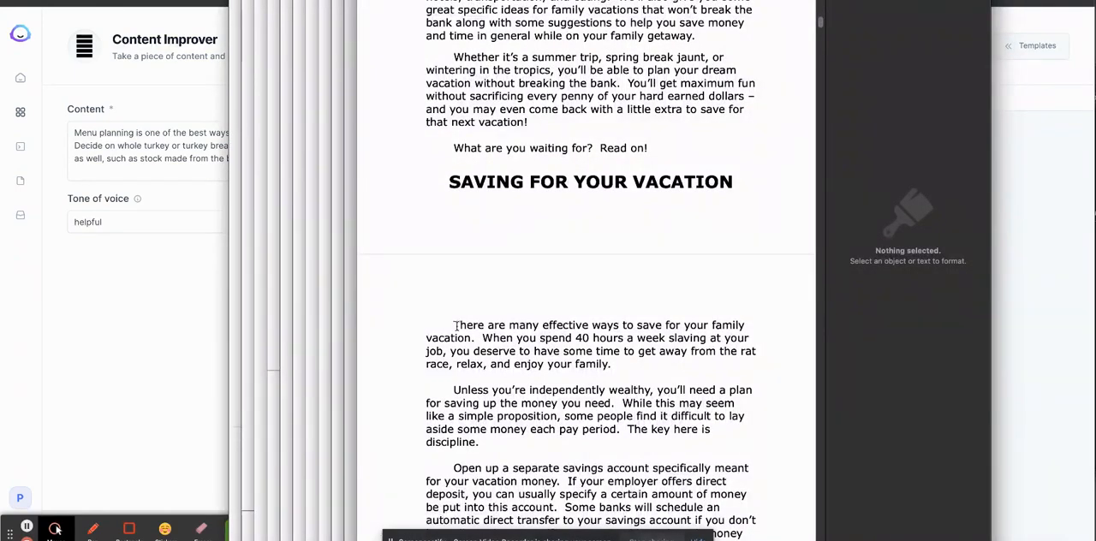
drag(453, 325, 628, 366)
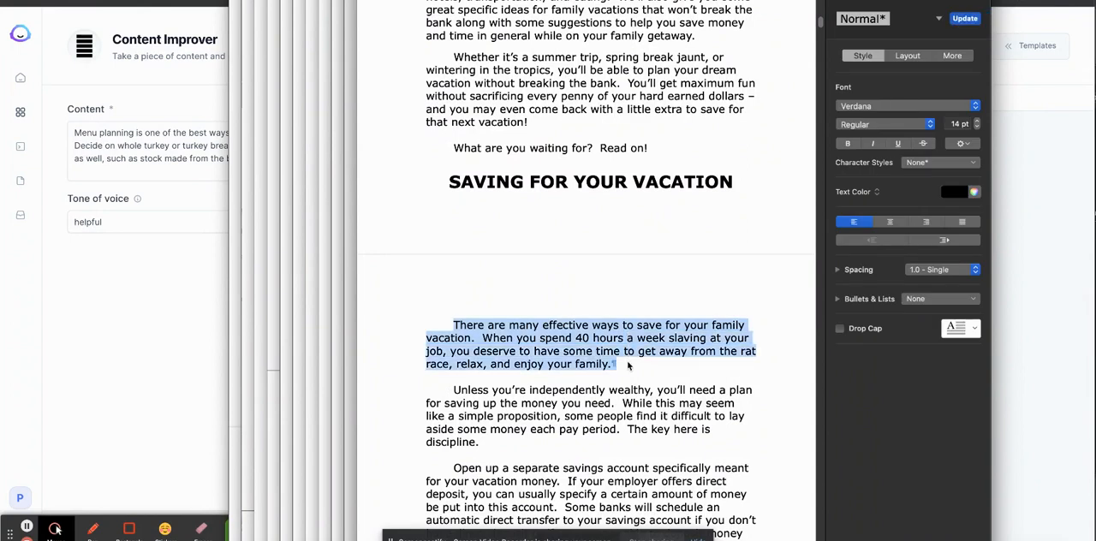
triple_click(151, 147)
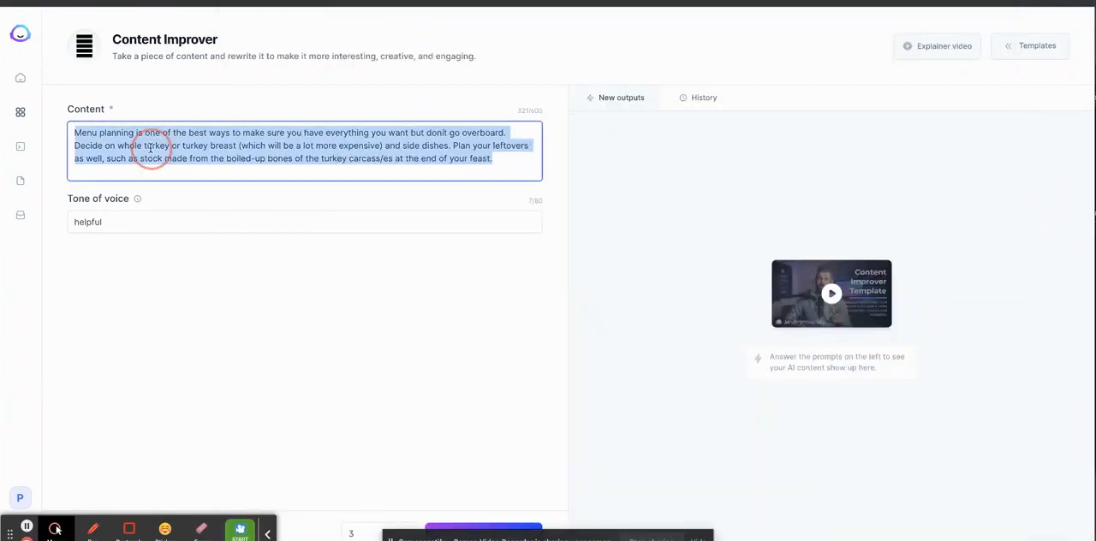
text(There are many effective ways to save for your family vacation.  When you spend 40 hours a week slaving at your job, you deserve to have some time to get away from the rat race, relax, and enjoy your family.)
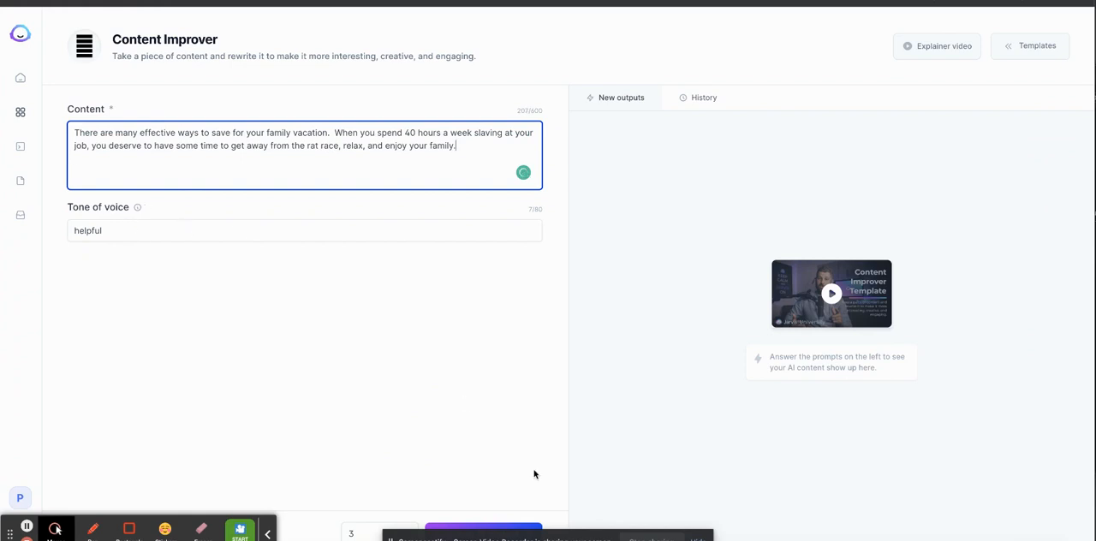
Generate three rewrites of the paragraph with the tone of voice "interesting" and view the second one.
double_click(118, 229)
text(interesting)
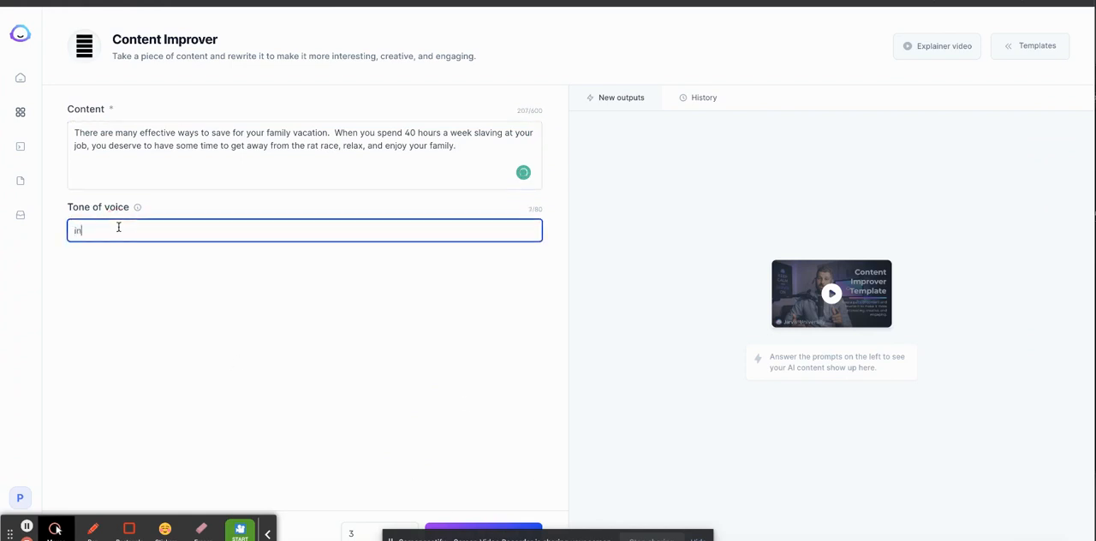
click(448, 529)
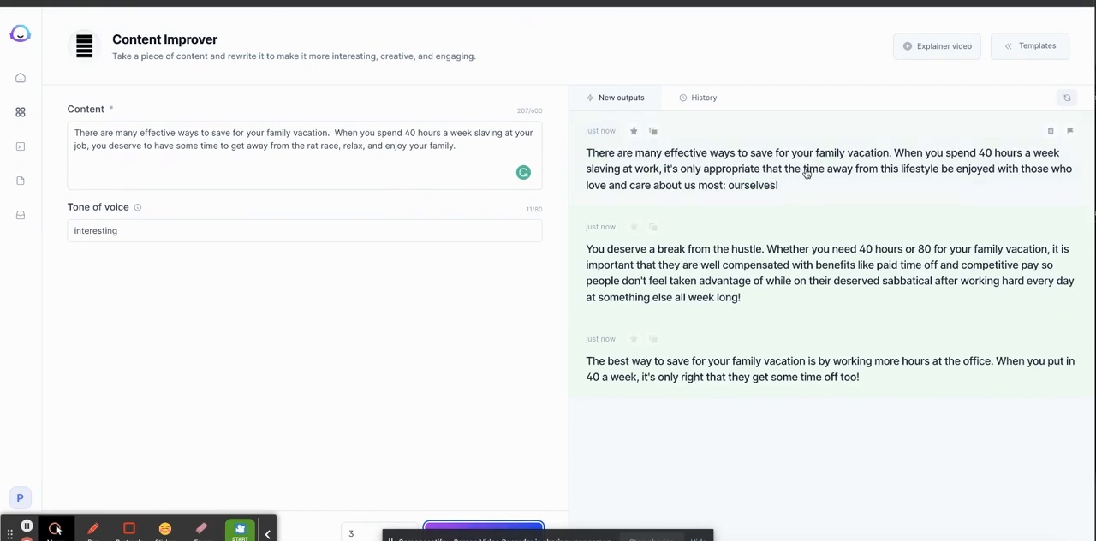
click(729, 281)
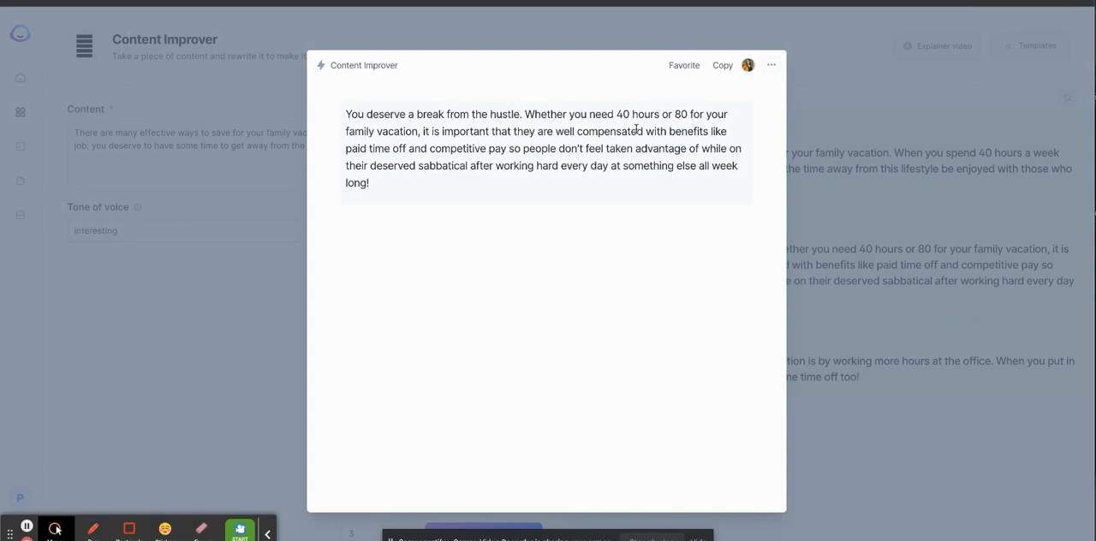
click(139, 154)
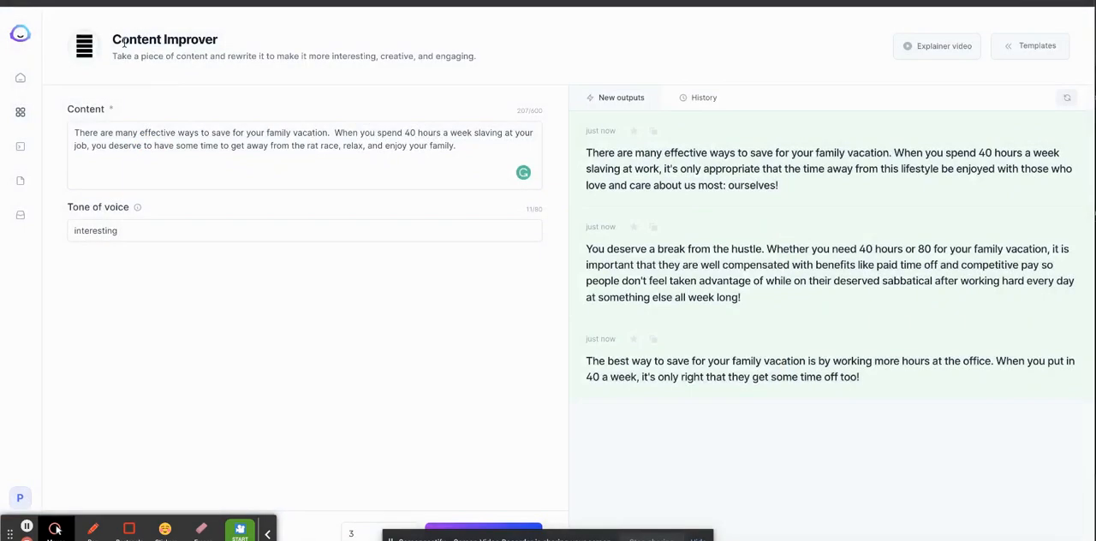
Create a blank document with the Long-form assistant and activate its title field.
click(20, 111)
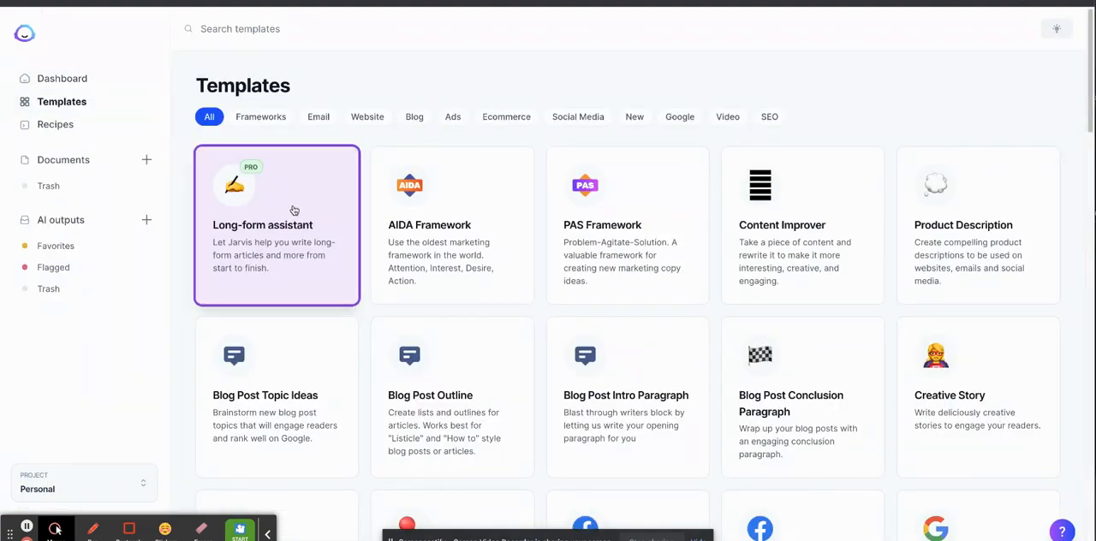
click(264, 235)
click(499, 180)
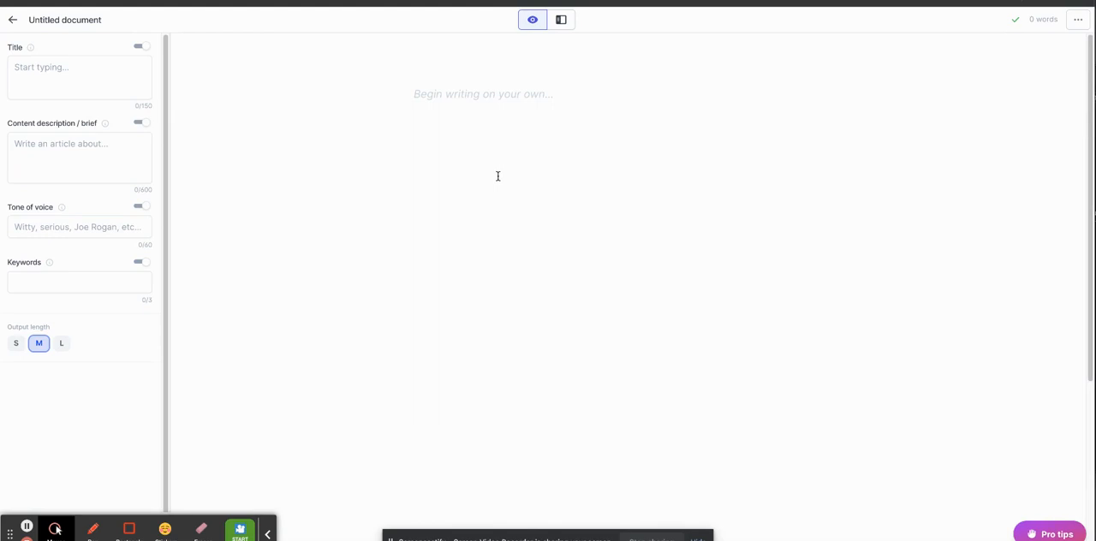
click(97, 82)
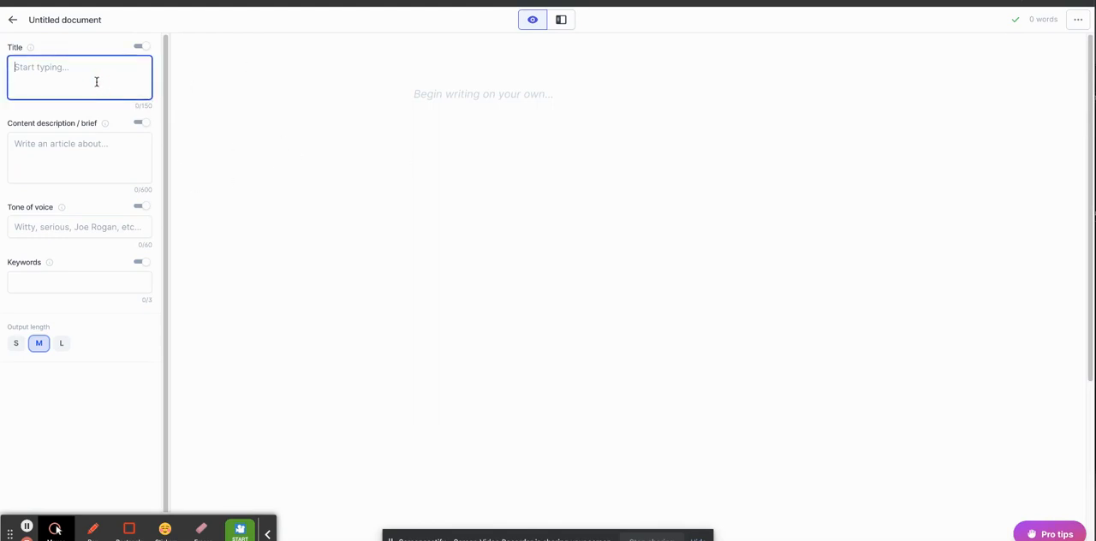
Write "Biscuit Recipe Without Cream of Tartar" in the document body, format it as a level 1 heading, and start a new line.
click(407, 90)
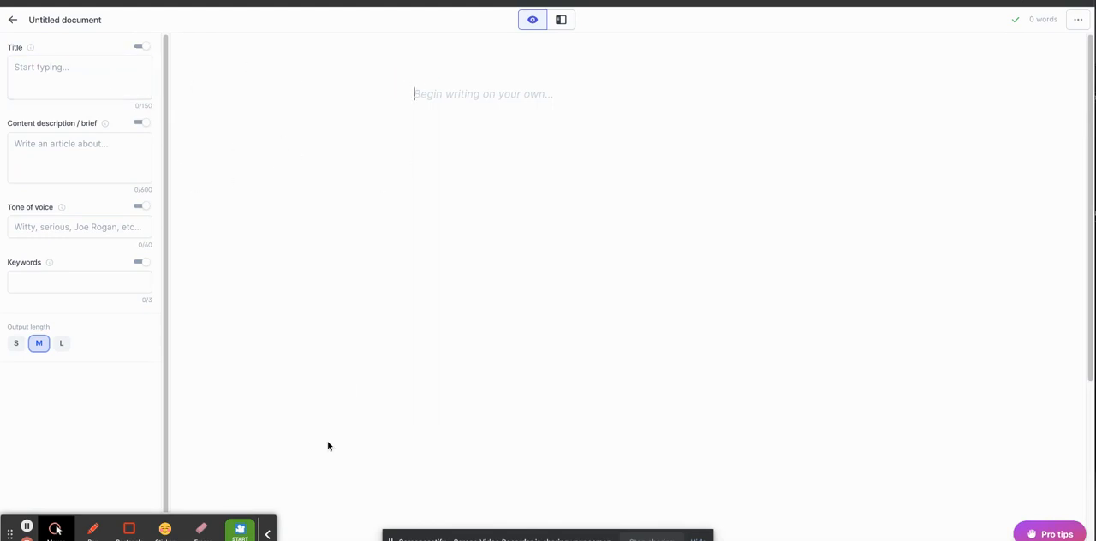
click(267, 532)
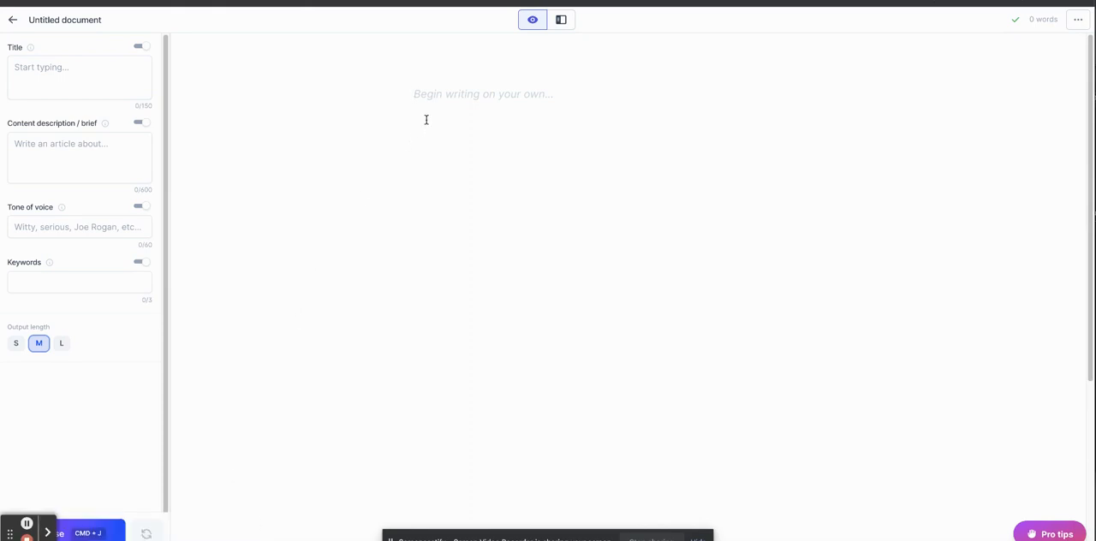
text(Bisctuiit Recipe Without Cream of T)
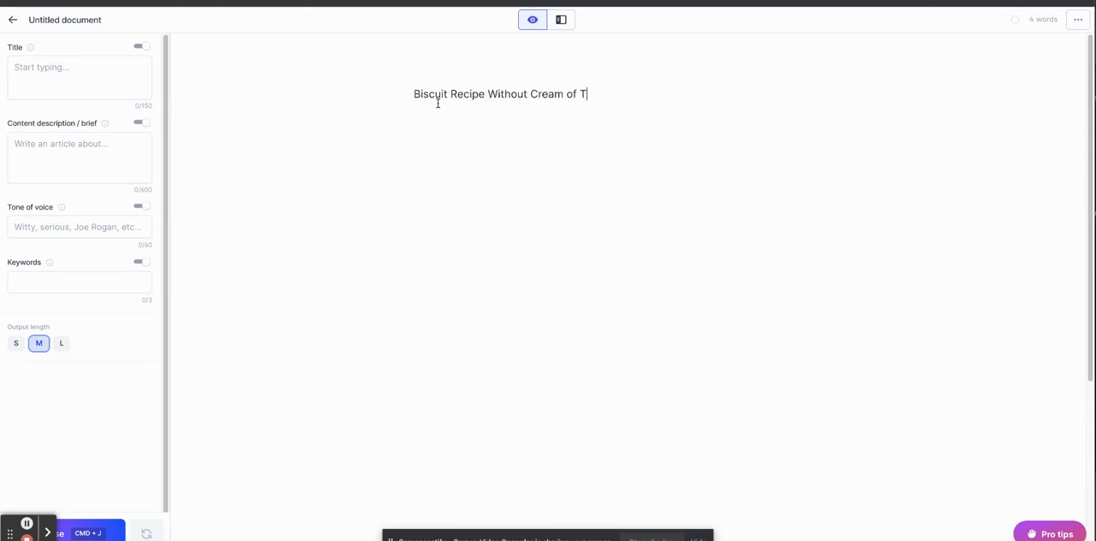
text(arater)
triple_click(437, 103)
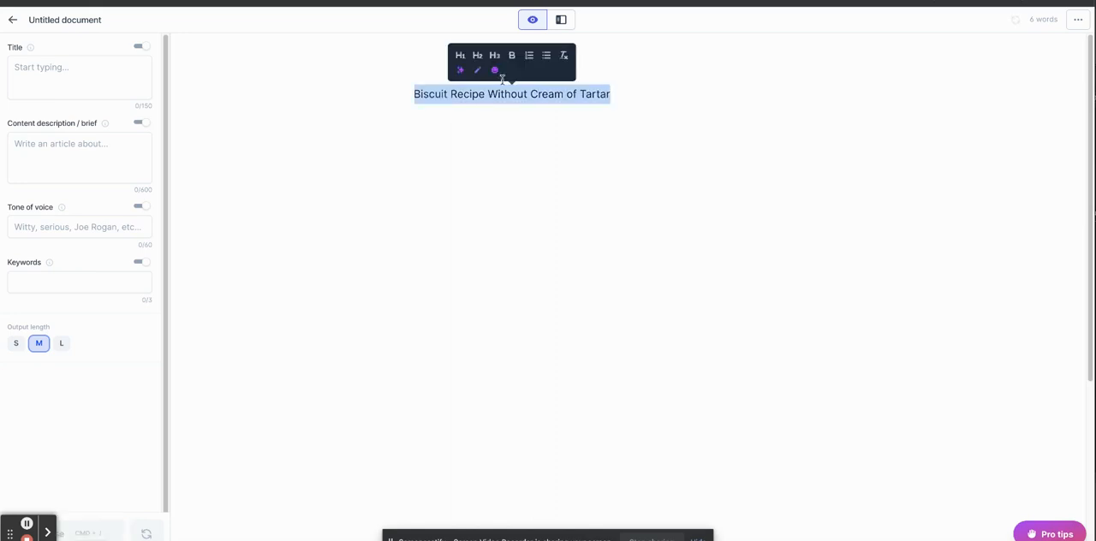
click(457, 54)
click(715, 94)
key(Return)
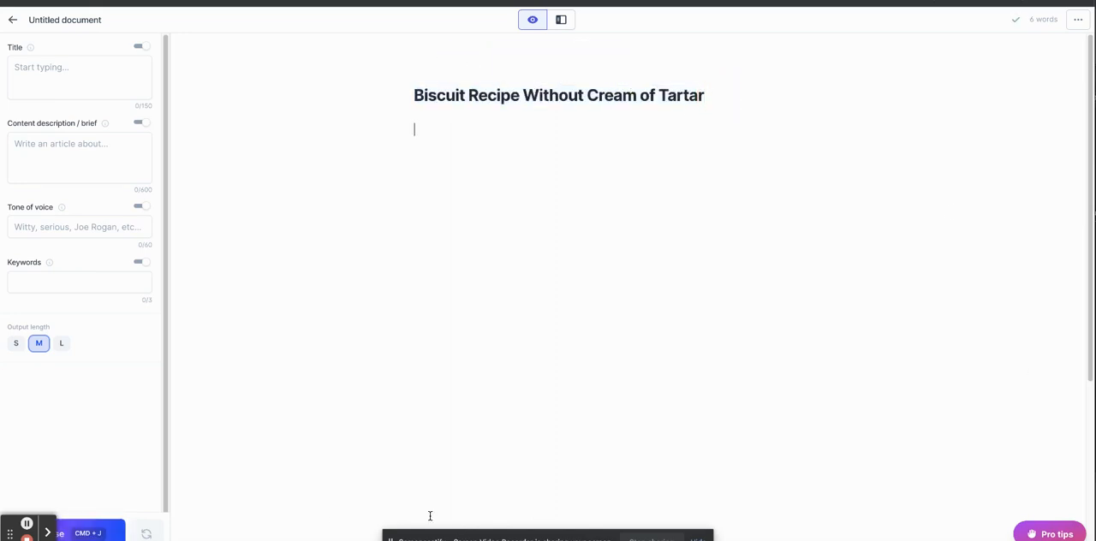
Try generating content below the heading, regenerate the output twice, and delete the last generated paragraph.
click(94, 532)
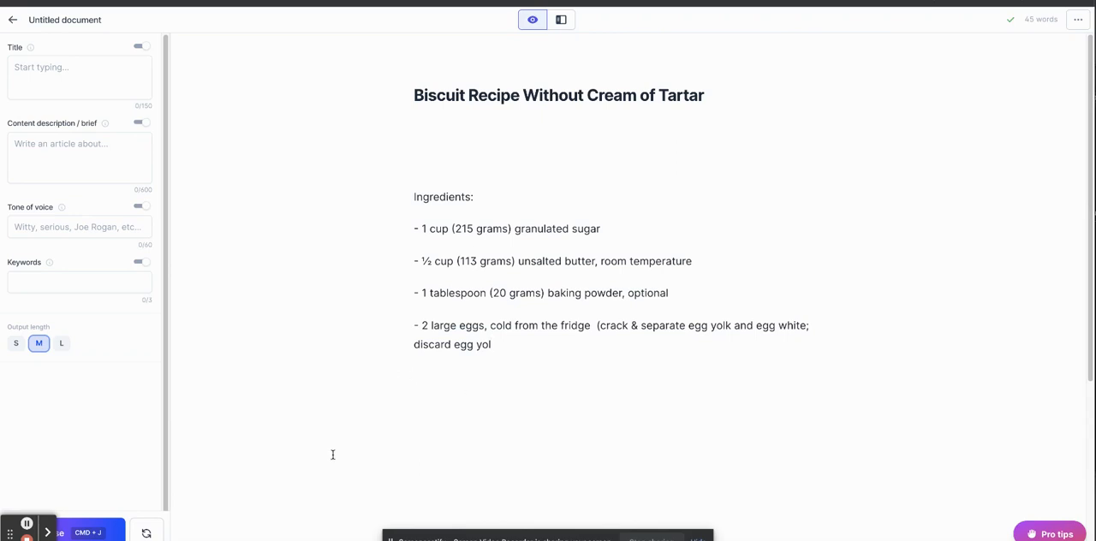
click(146, 533)
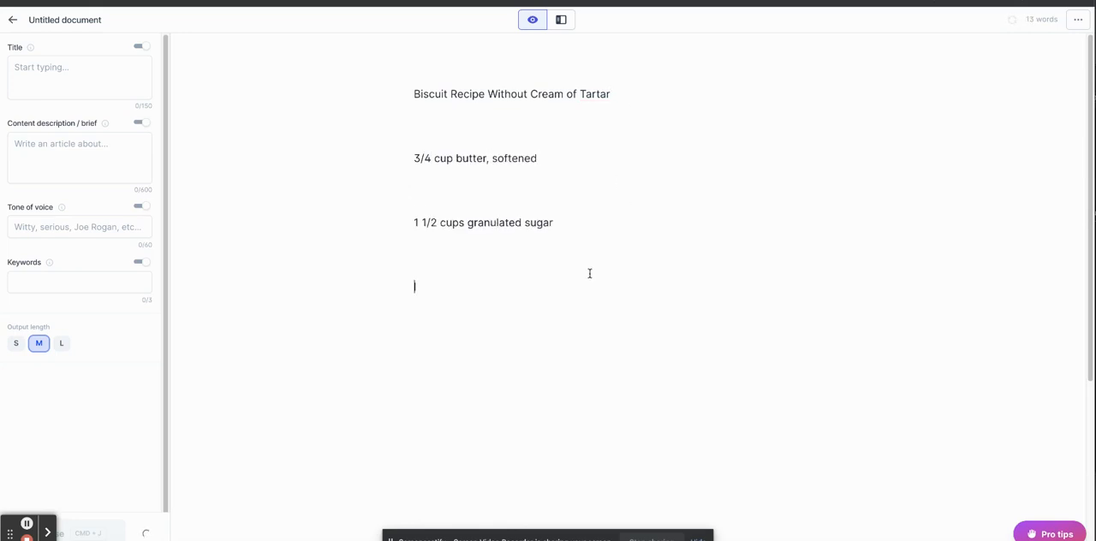
click(147, 534)
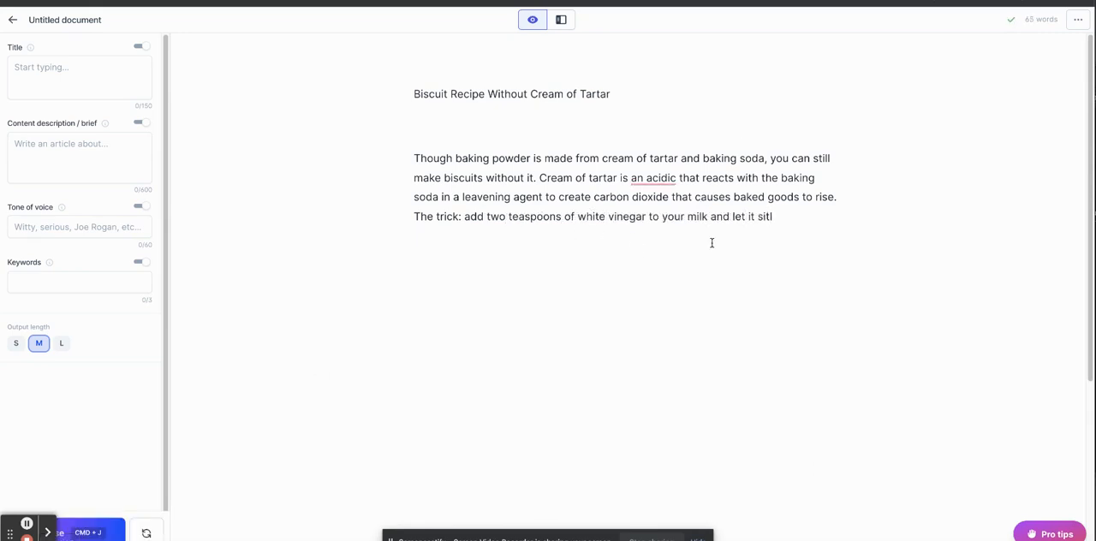
drag(787, 221, 408, 157)
key(BackSpace)
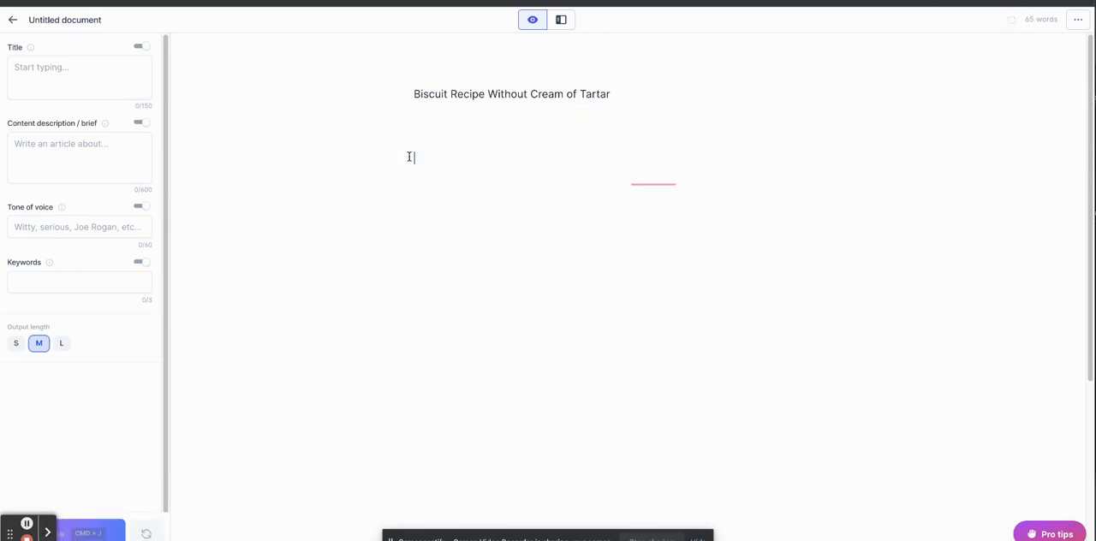
Write the instruction "write intro paragraph for blog post about biscuit recipe without cream of tartar" below the title.
text(write intro paragr)
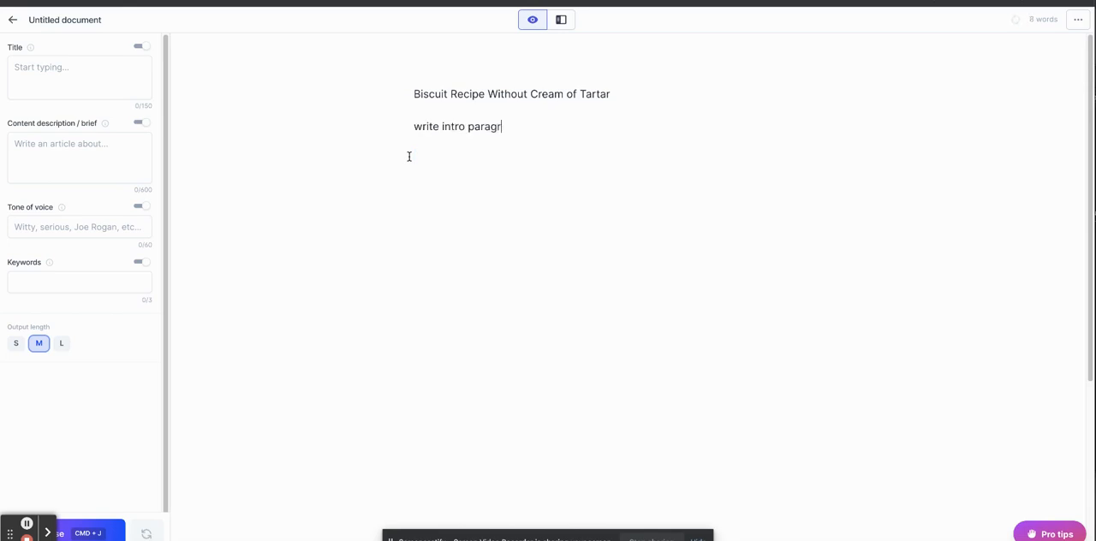
text(aph for blog post about b)
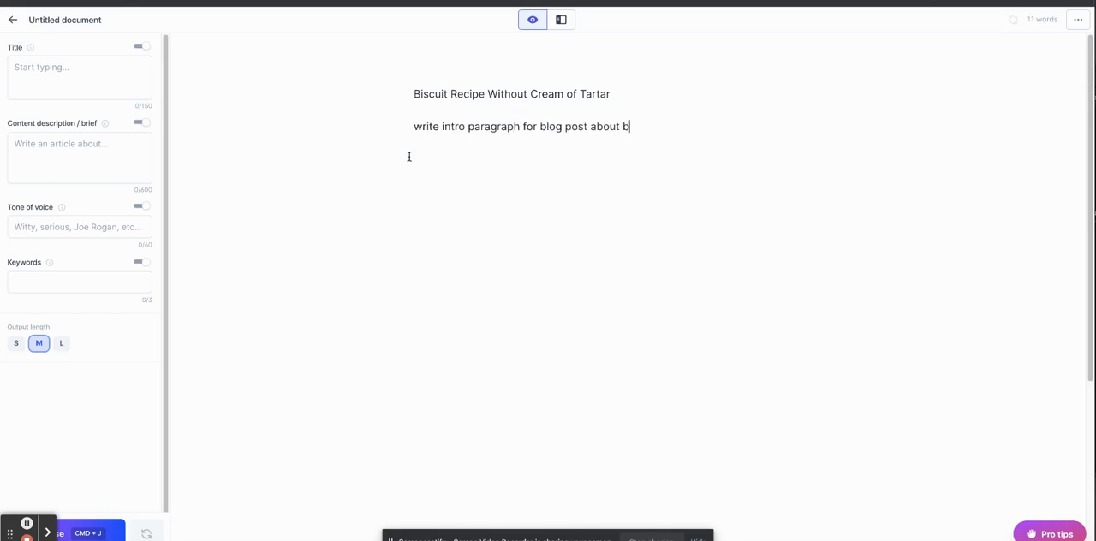
text(iscuit recipe without )
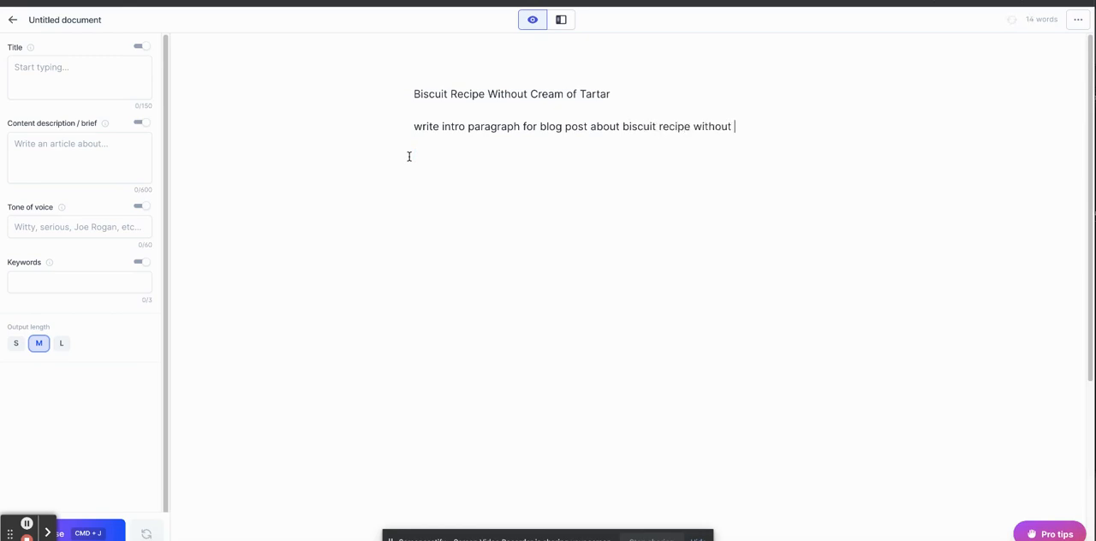
text(cream of st)
key(BackSpace)
key(BackSpace)
text(tar)
key(BackSpace)
key(BackSpace)
key(BackSpace)
text(artar)
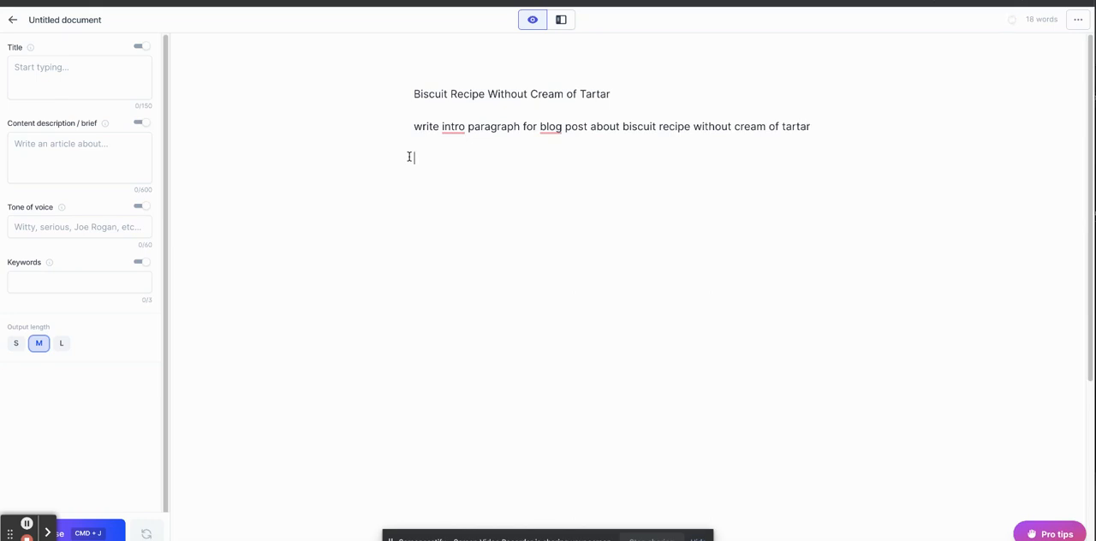
Generate content from the intro paragraph instruction and regenerate the output three times.
click(93, 527)
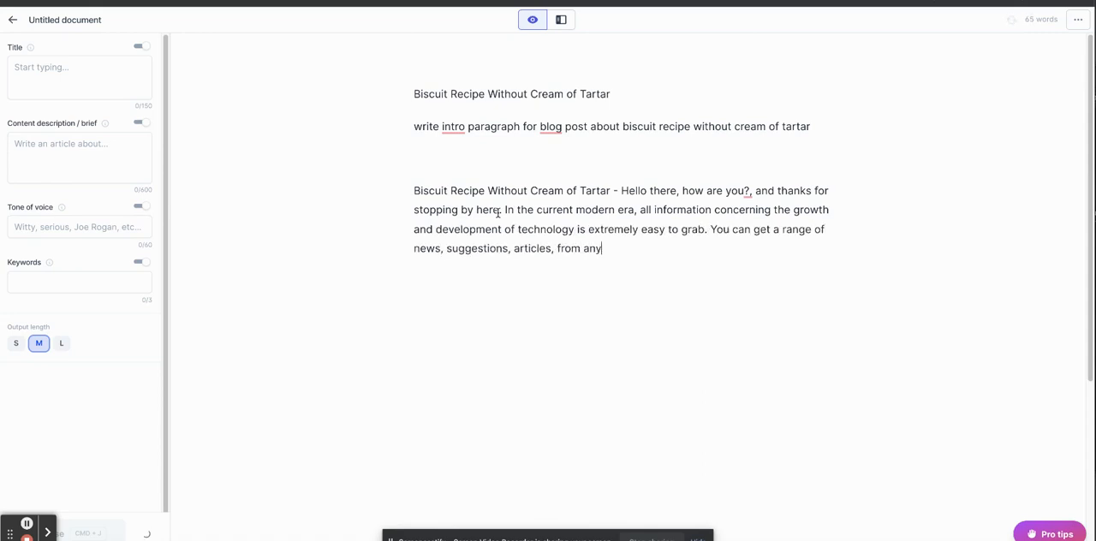
click(146, 535)
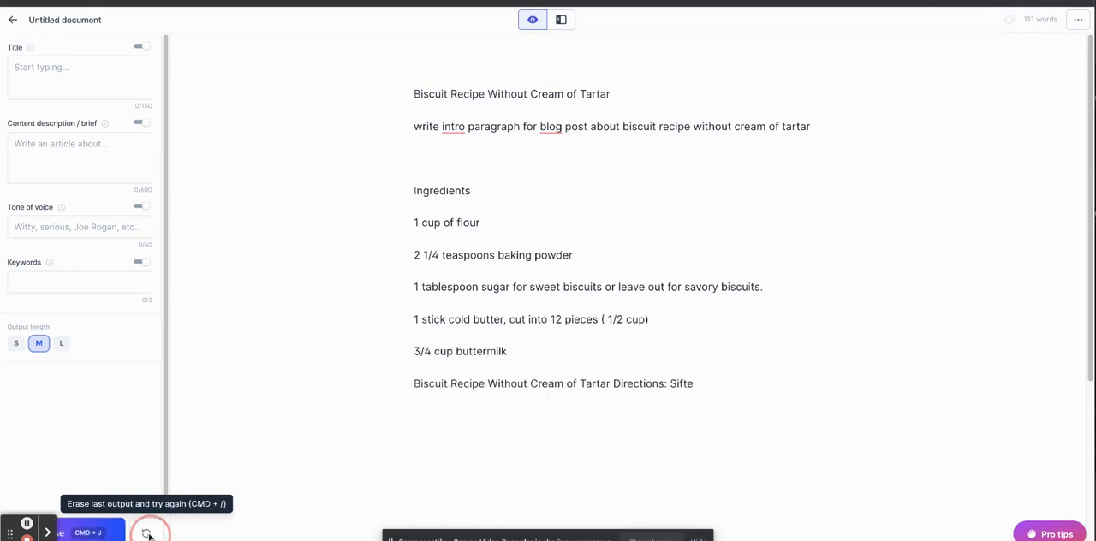
click(147, 535)
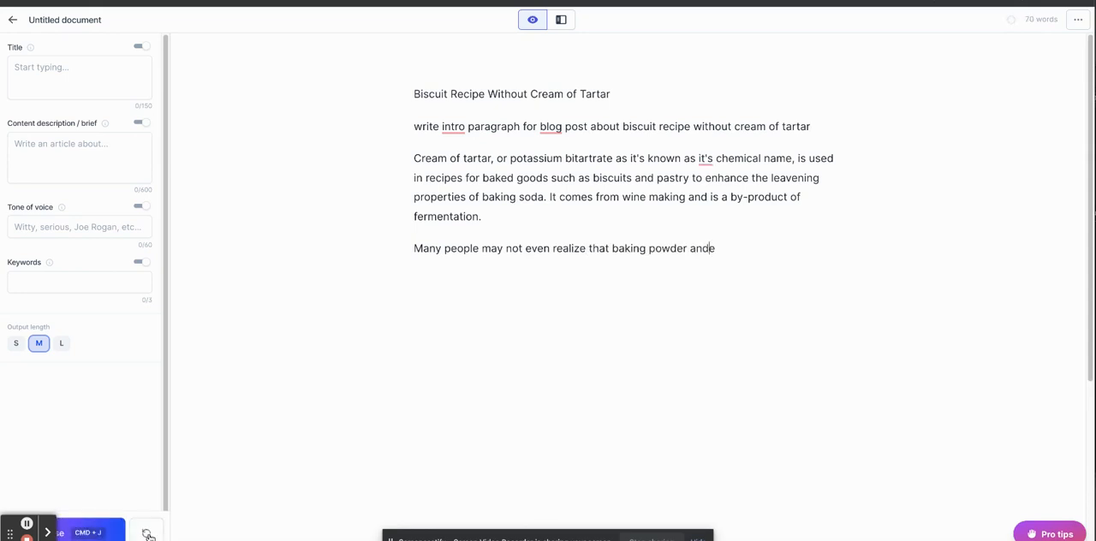
click(148, 533)
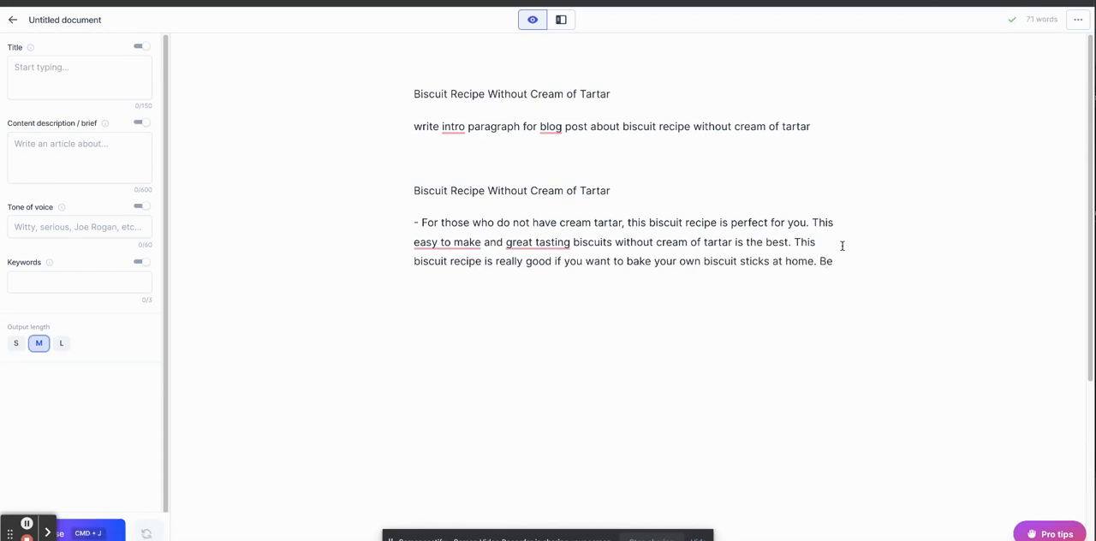
Trim the generated paragraph by removing the unfinished sentence at its end and cutting back the word "sticks".
click(839, 258)
key(BackSpace)
click(771, 261)
key(BackSpace)
key(BackSpace)
key(BackSpace)
key(BackSpace)
key(BackSpace)
key(BackSpace)
Delete the repeated title above the generated paragraph and the "write intro paragraph" instruction line.
drag(650, 175, 420, 179)
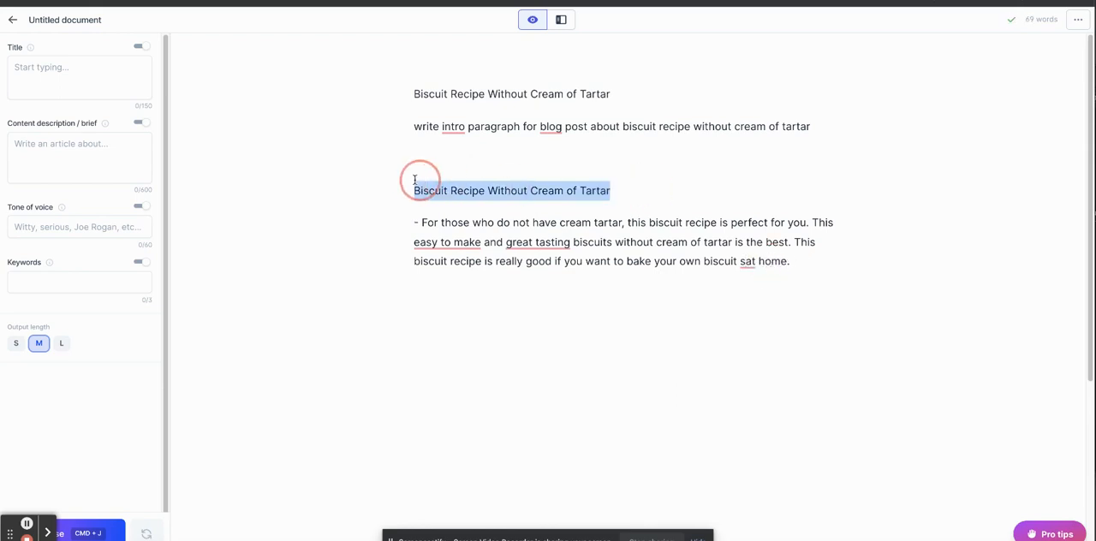
key(BackSpace)
key(BackSpace)
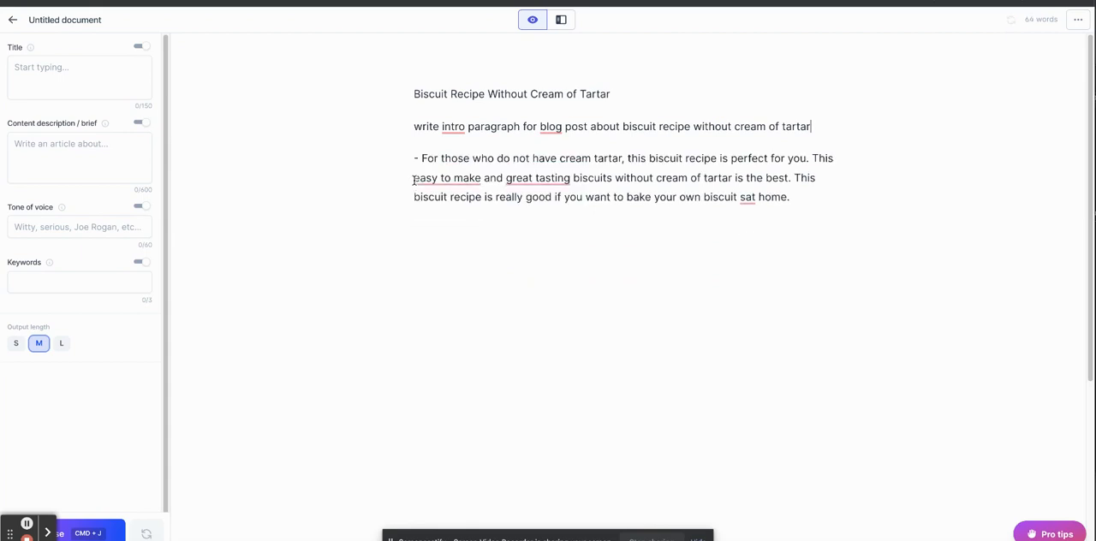
triple_click(528, 125)
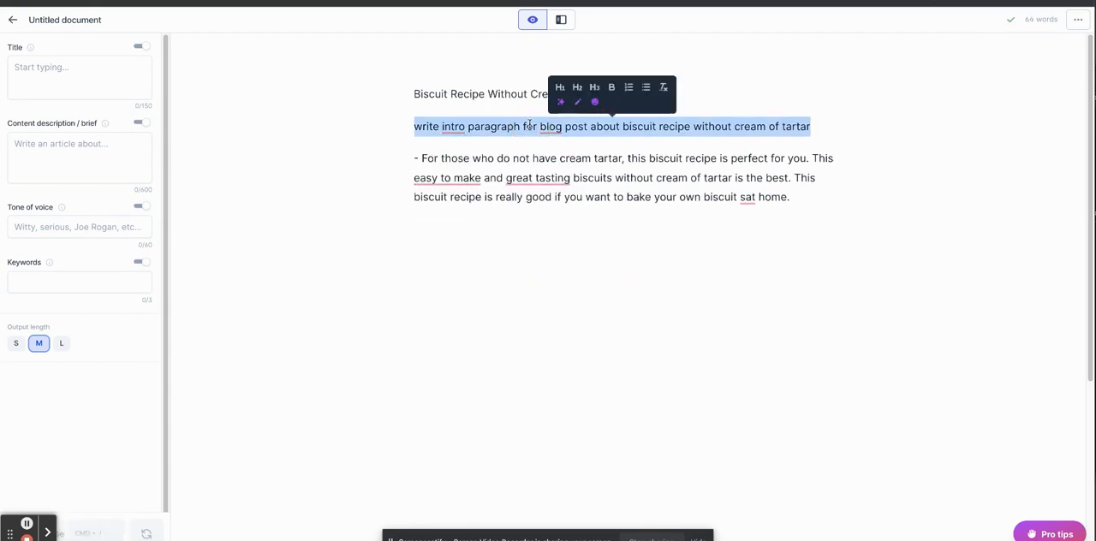
key(BackSpace)
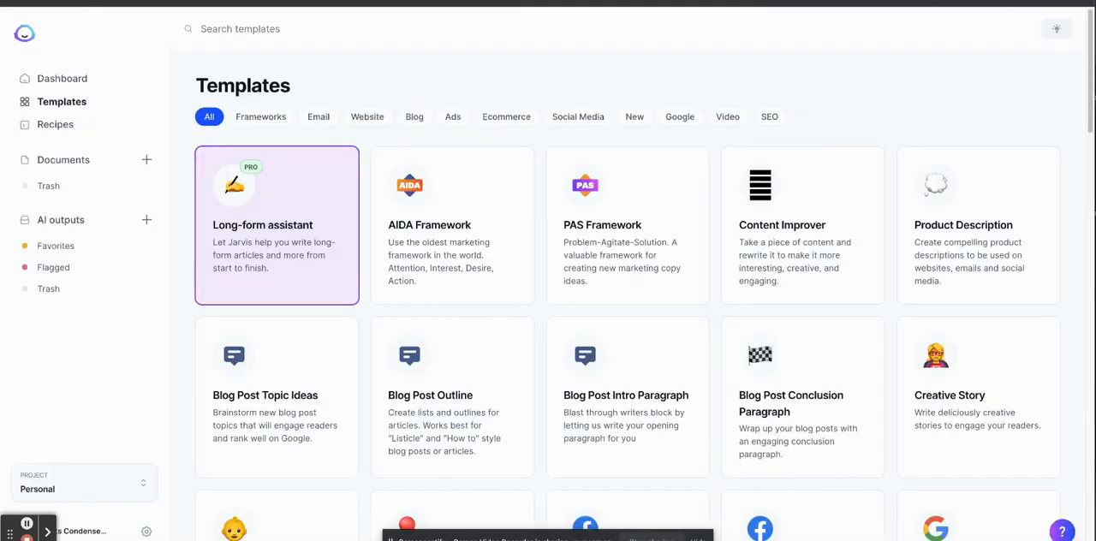
Open the Blog Post Intro Paragraph template and replace its blog post title with "Biscuit Recipe Without Cream of Tartar" copied from the document.
click(395, 387)
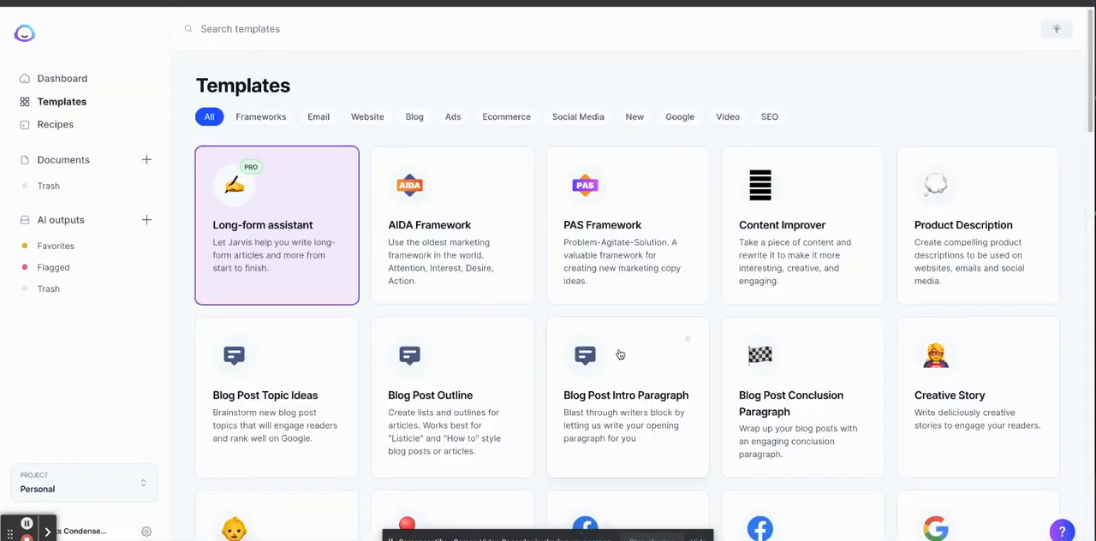
click(606, 386)
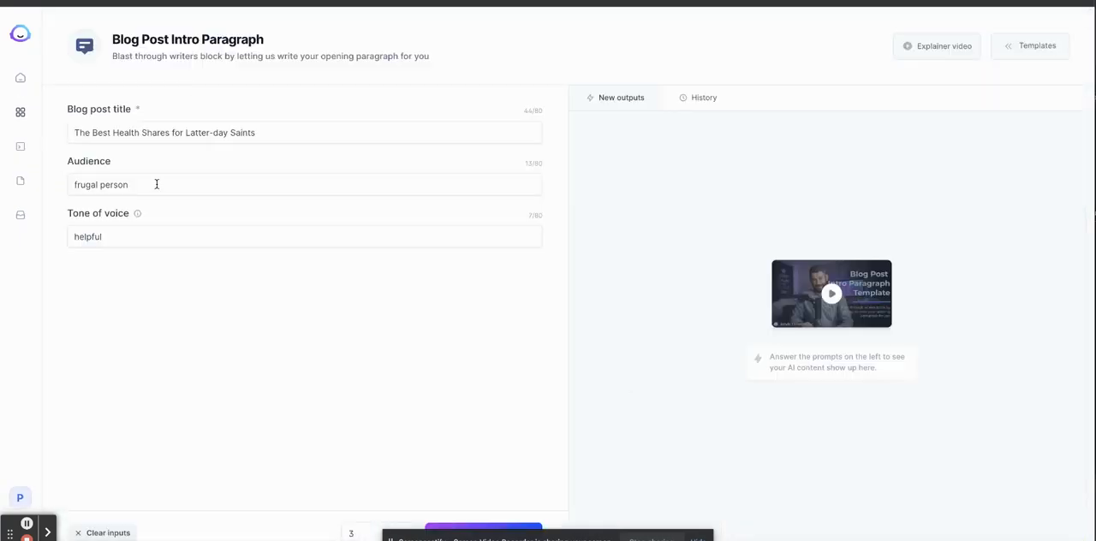
click(210, 135)
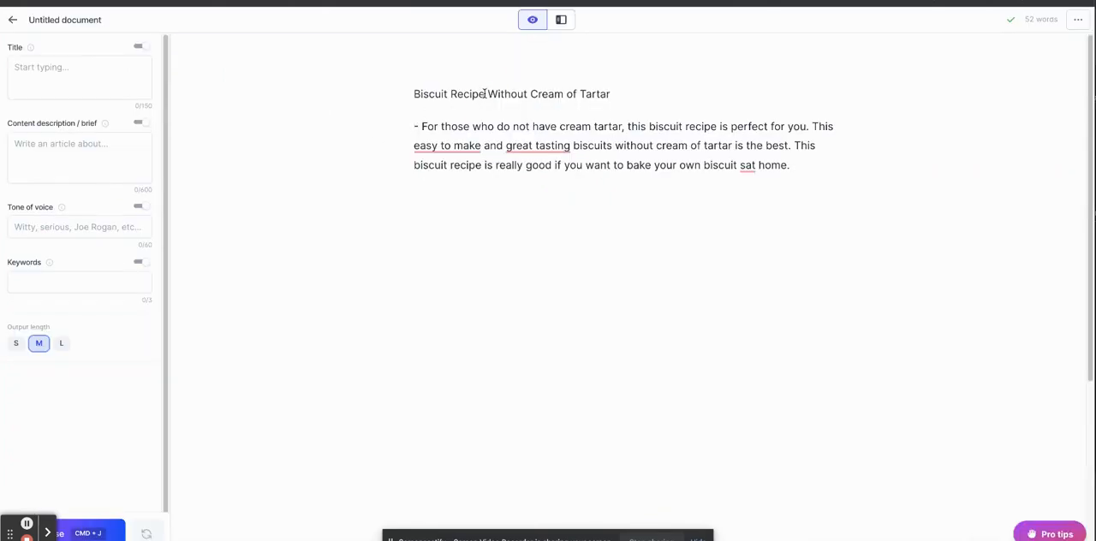
triple_click(484, 92)
key(ctrl+c)
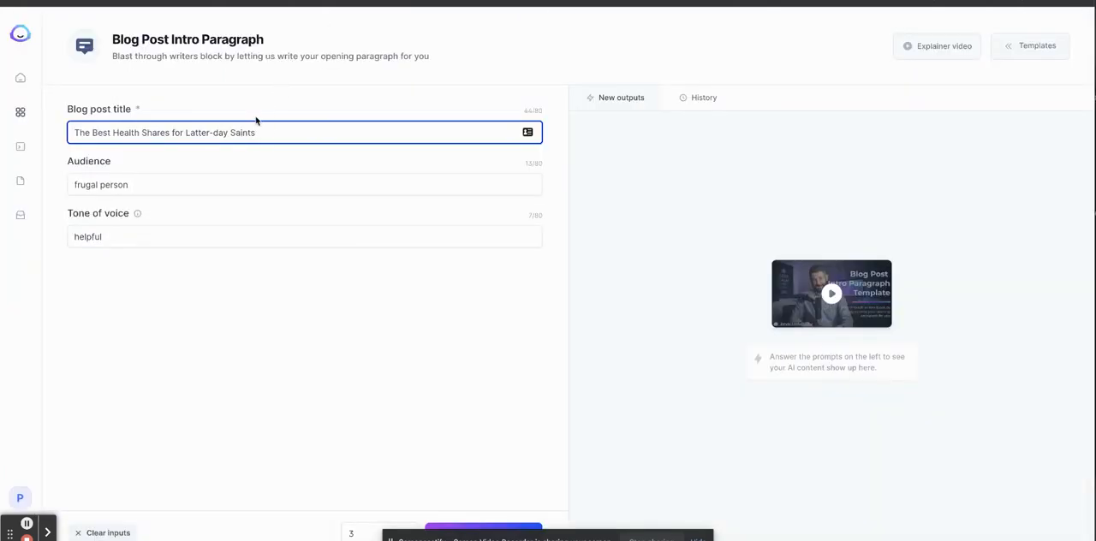
triple_click(253, 127)
key(ctrl+v)
Set the audience to "homemaker" and generate three intro paragraphs.
triple_click(183, 174)
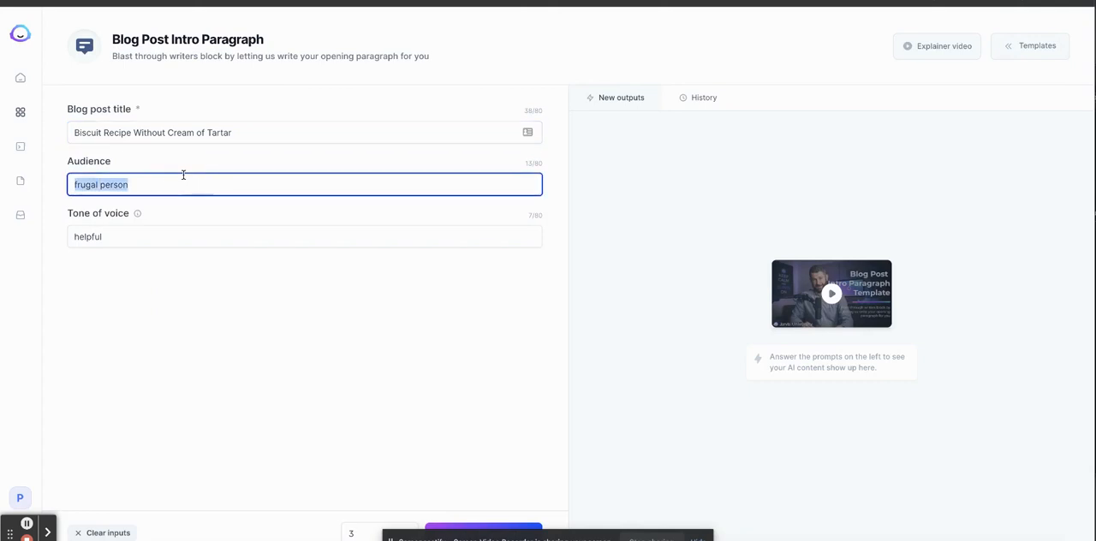
text(homemaker)
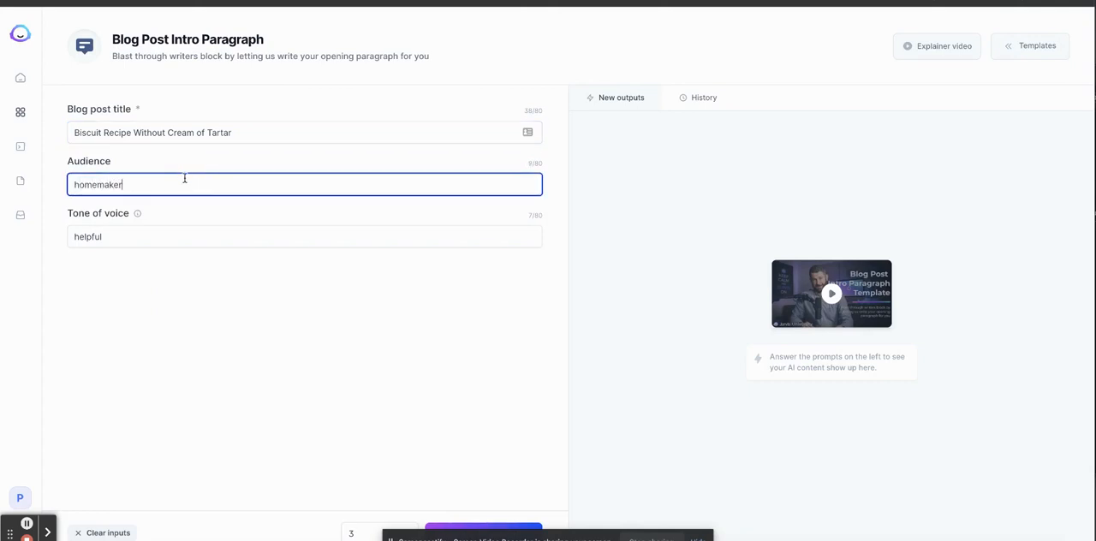
click(467, 526)
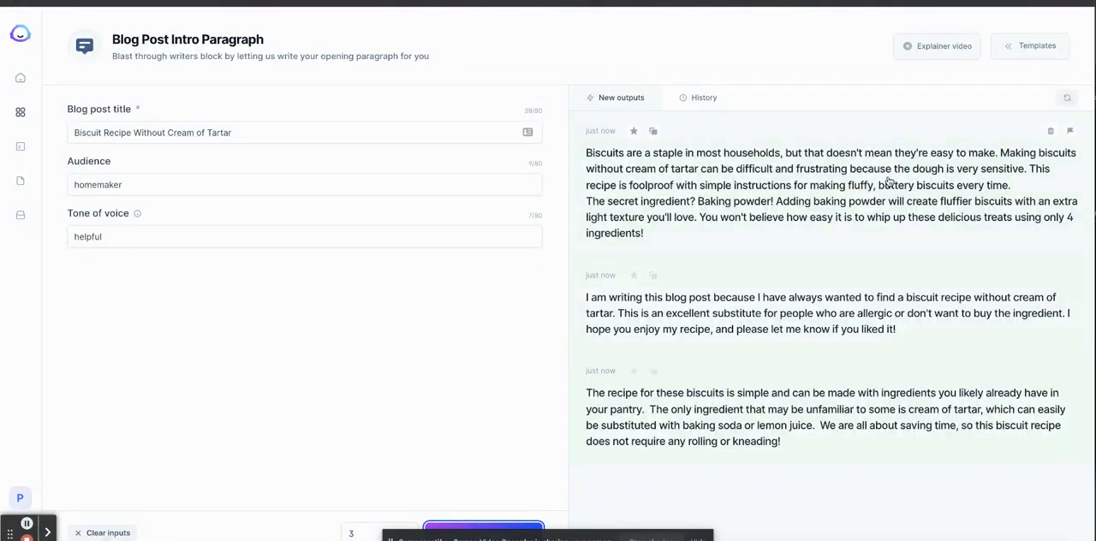
Copy the full text of the first generated intro and replace the document's existing intro paragraph with it.
click(890, 181)
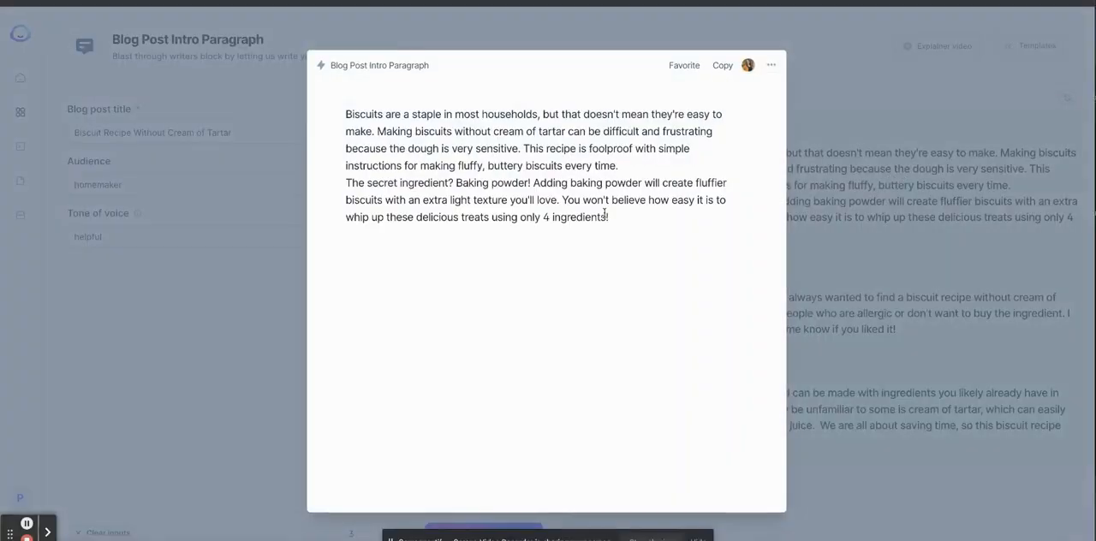
drag(612, 225, 322, 122)
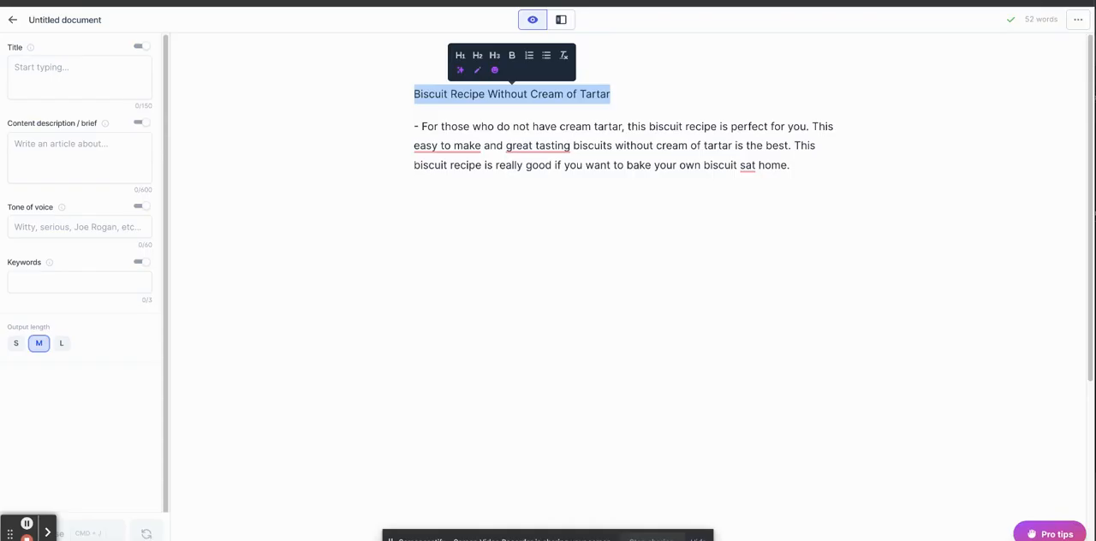
click(591, 179)
drag(793, 176, 322, 129)
key(super+j)
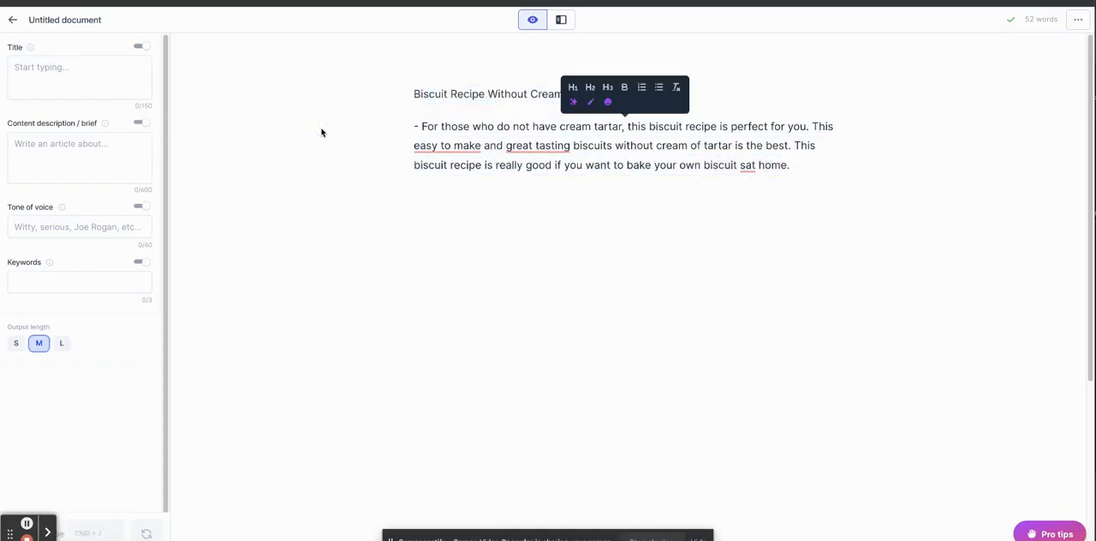
Search clarkscondensed.com for "biscuits" in a new browser tab.
key(super+t)
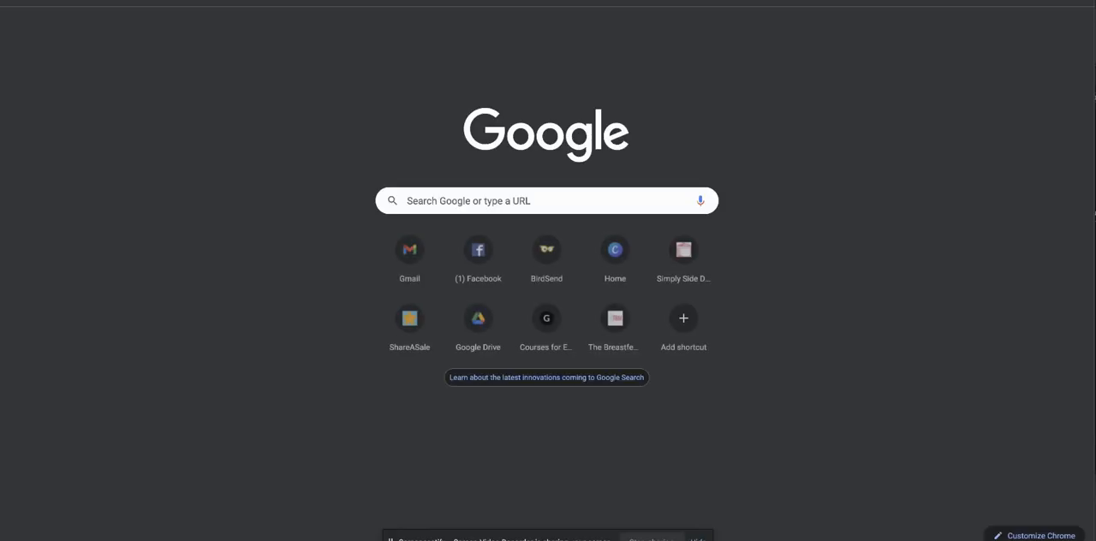
text(clarkbiscuits)
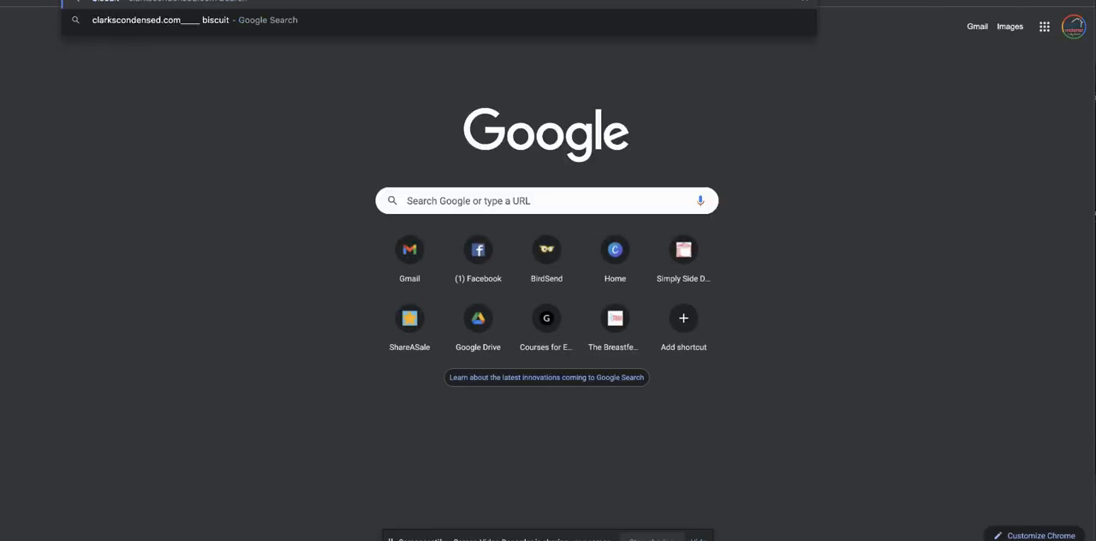
key(Return)
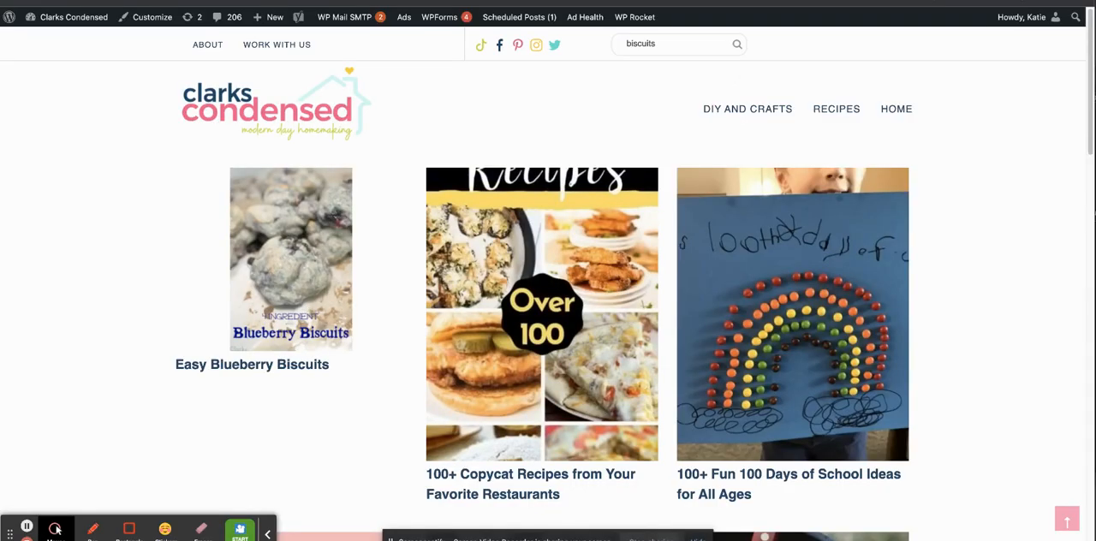
Search clarkscondensed.com for "biscut".
key(super+l)
text(clark)
key(Tab)
text(biscu)
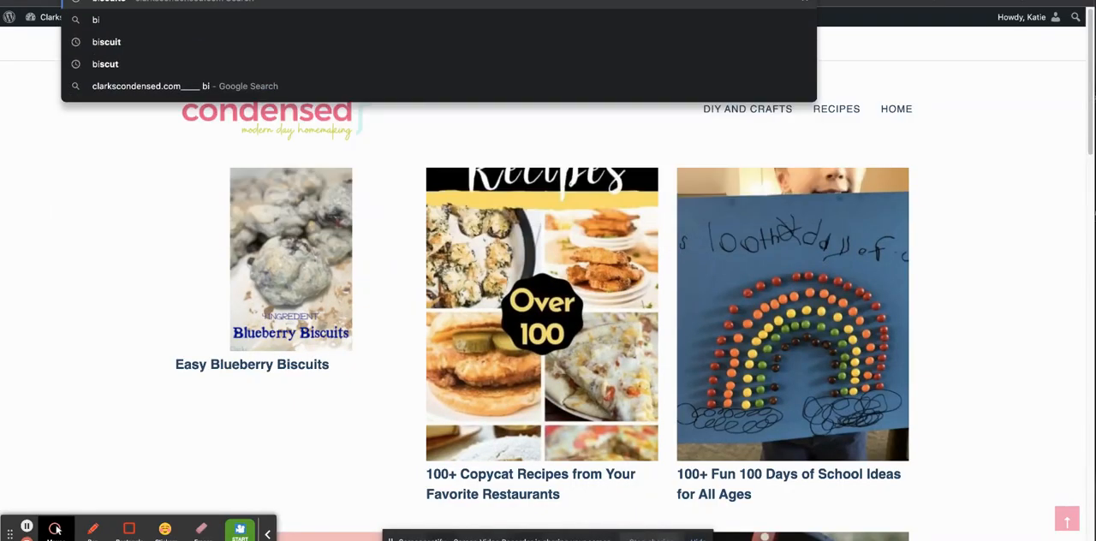
text(t)
key(Return)
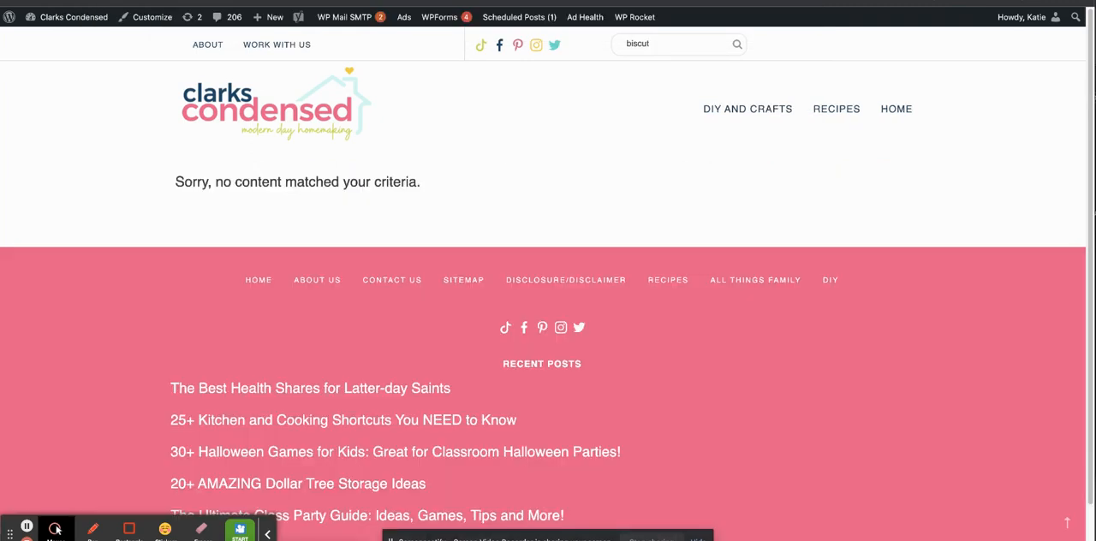
Search clarkscondensed.com for "baking soda".
key(BackSpace)
key(BackSpace)
key(BackSpace)
key(BackSpace)
key(BackSpace)
key(BackSpace)
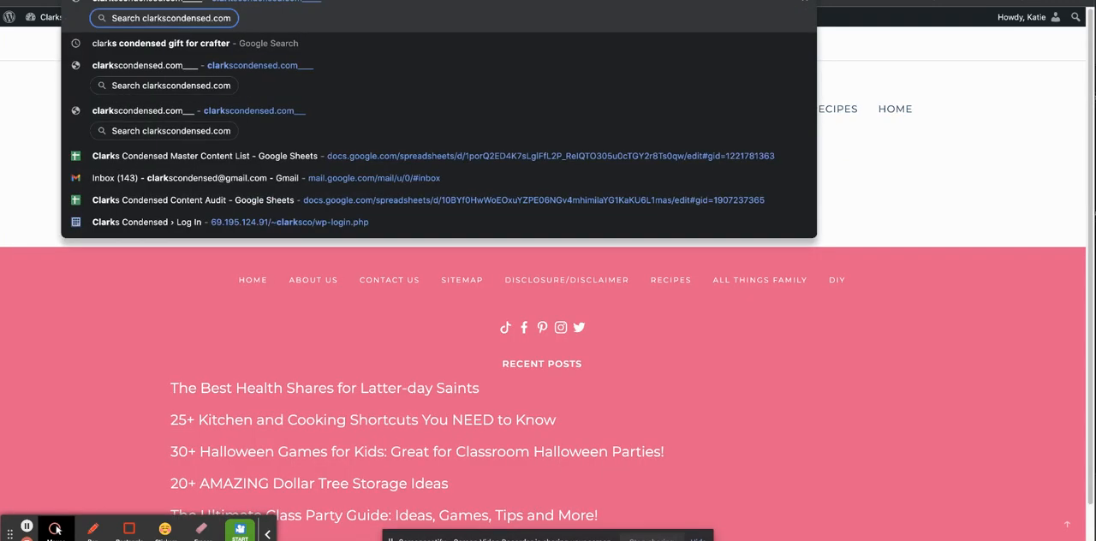
text(baking soda)
key(Return)
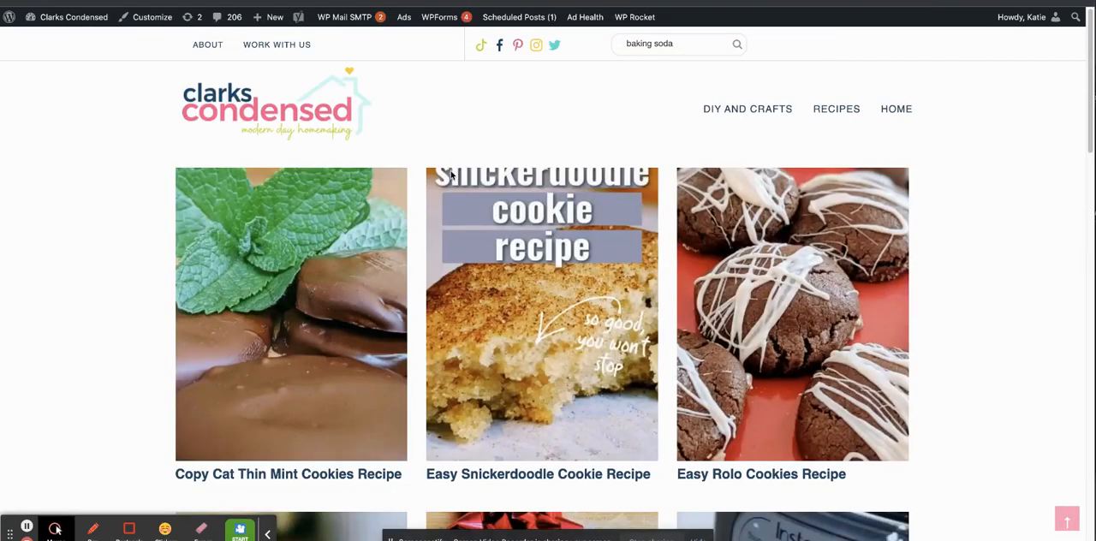
Search clarkscondensed.com for "biscuit" and open the Buttery Baking Powder Biscuit Recipe post.
key(super+l)
text(clarks)
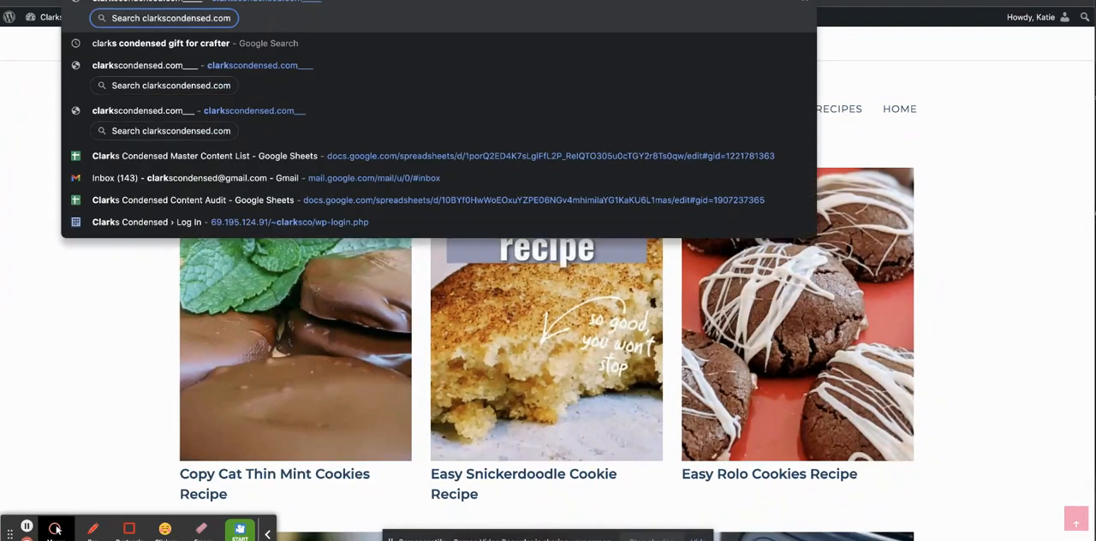
key(Tab)
text(biscuit)
key(Return)
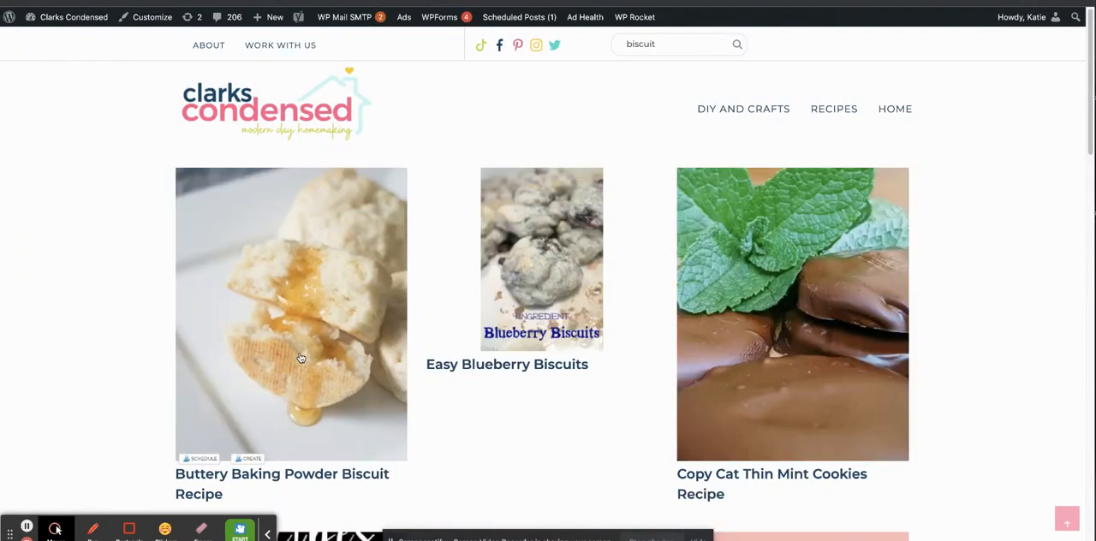
click(286, 299)
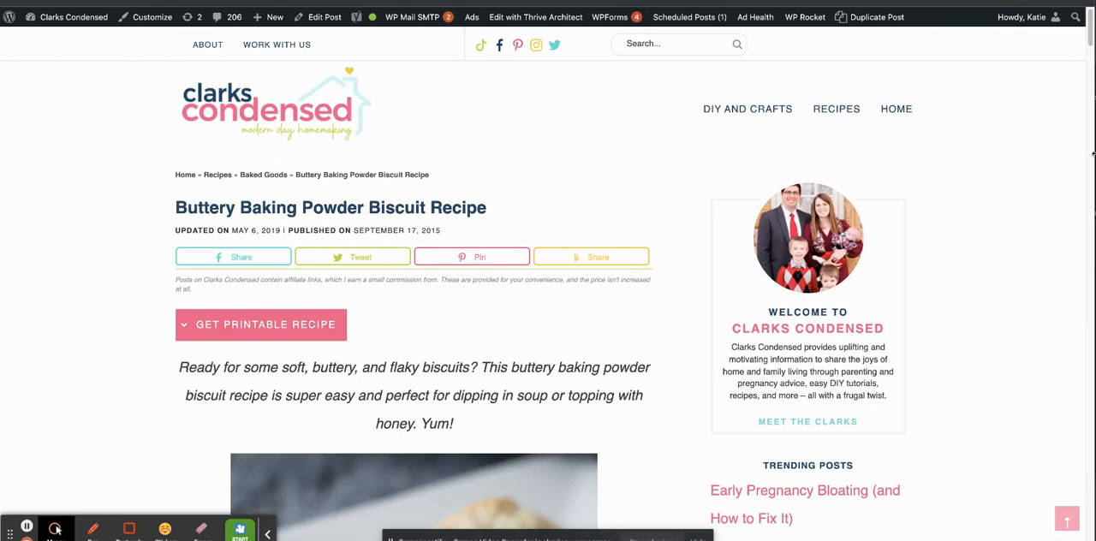
Copy the ingredients list from the biscuit recipe card and paste it below the intro in the Jarvis document.
drag(1091, 40, 1087, 117)
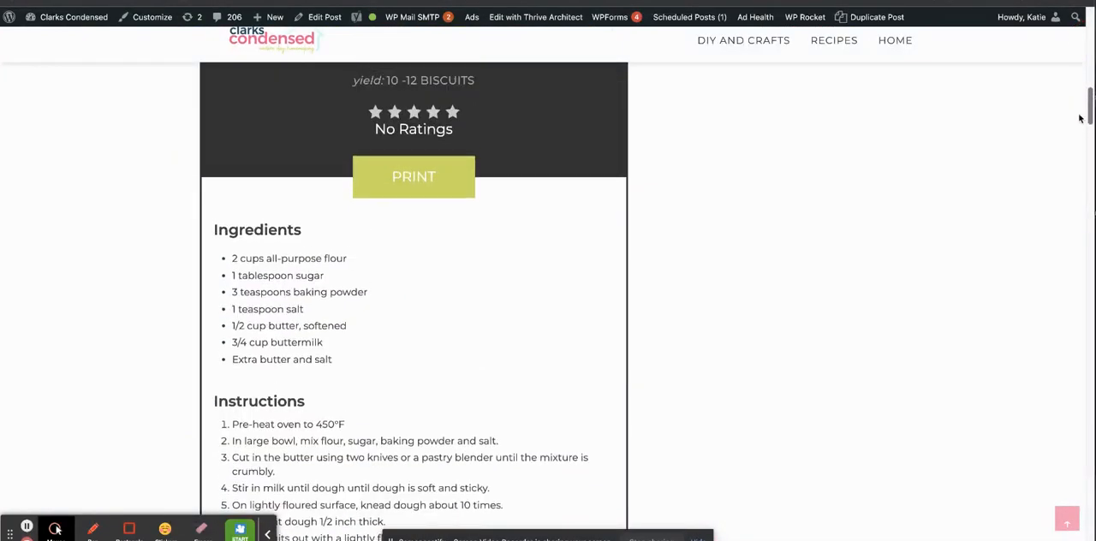
drag(339, 353, 215, 255)
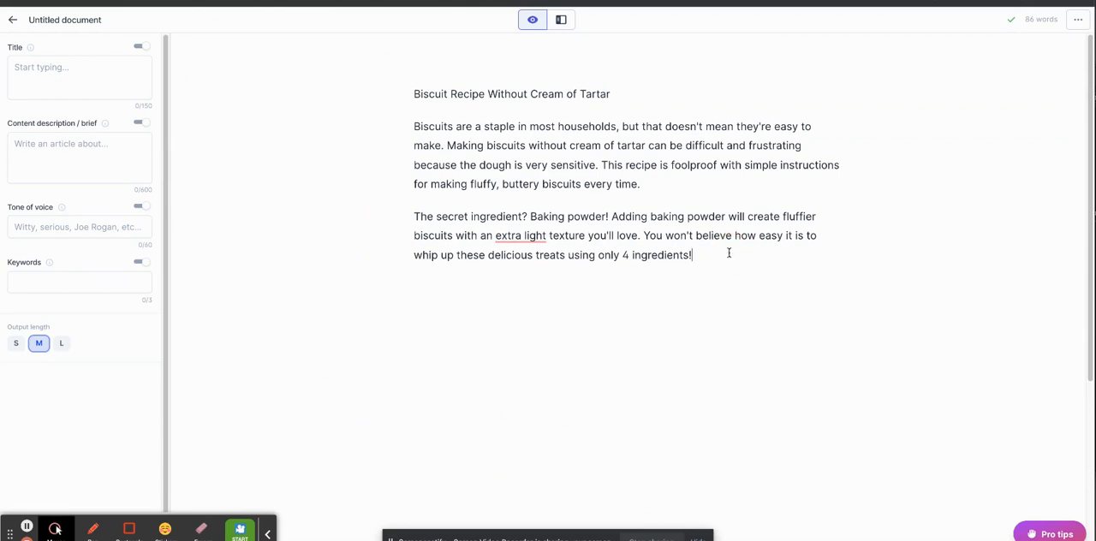
key(Return)
key(ctrl+v)
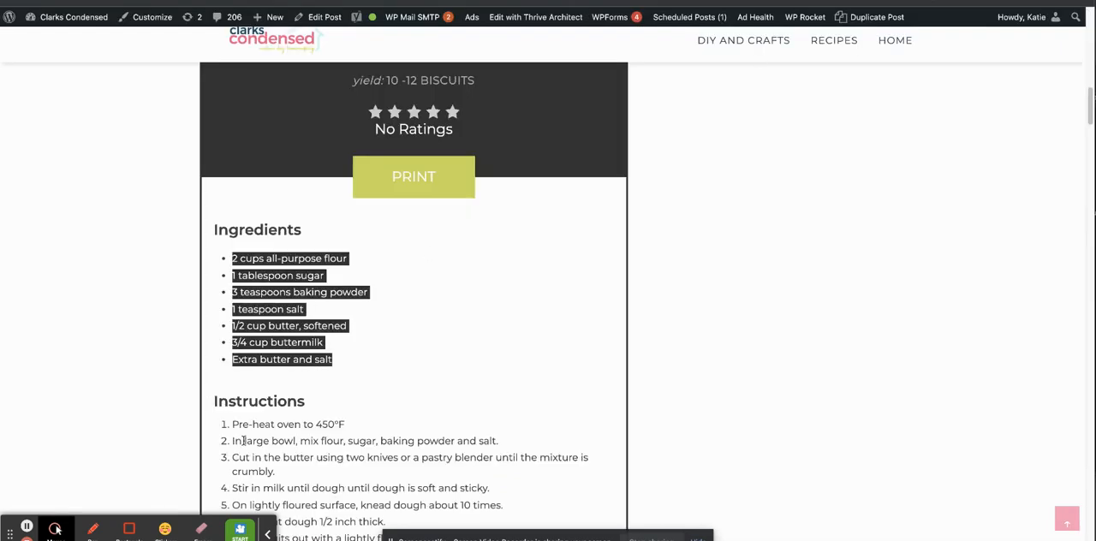
Copy the numbered baking instructions from the recipe card and paste them under the ingredients in the Jarvis document.
drag(232, 423, 572, 485)
key(ctrl+c)
key(ctrl+Tab)
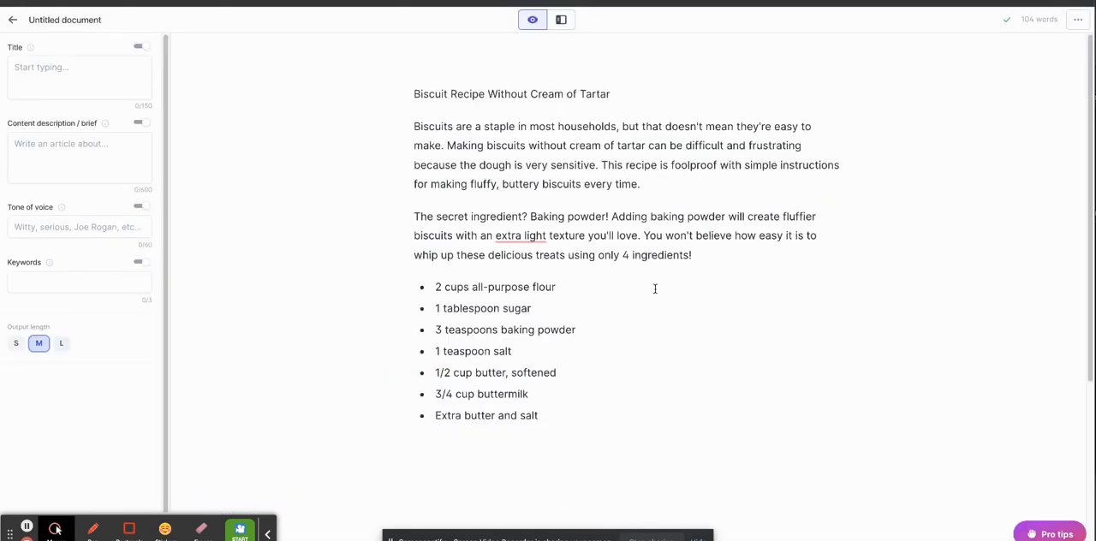
key(ctrl+v)
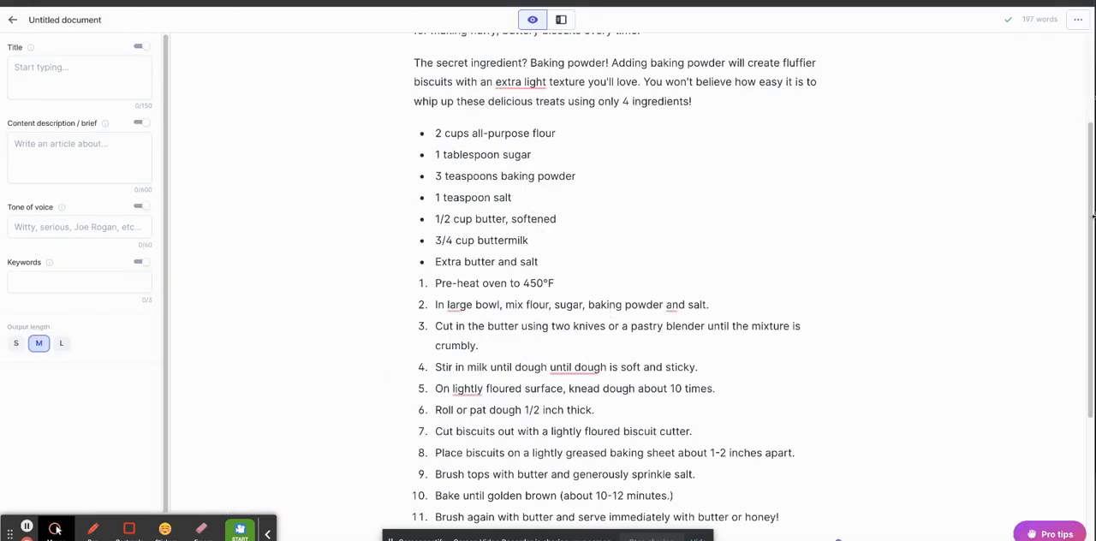
Consult the Boss Mode Cheatsheet and add the command "Write some FAQs about biscuits without cream of tartar below." under the instructions.
drag(1088, 266, 1065, 416)
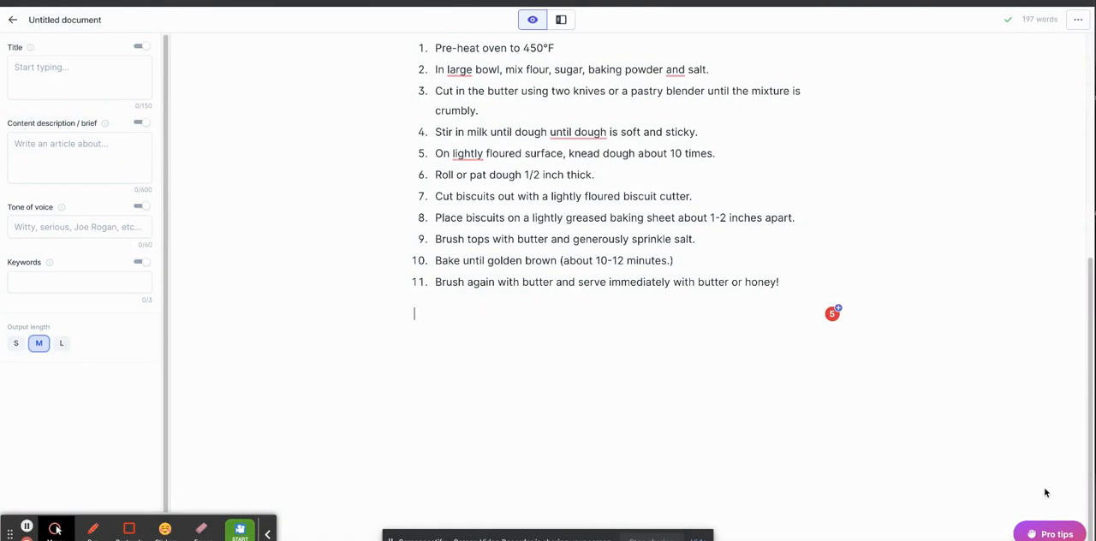
click(1041, 532)
click(1031, 367)
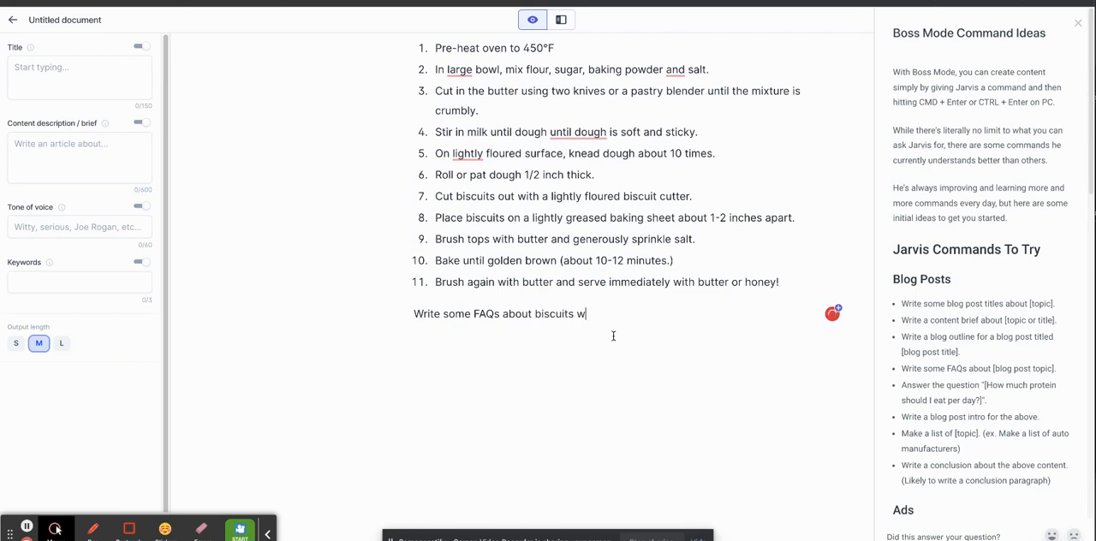
text(m of tartar)
click(1077, 24)
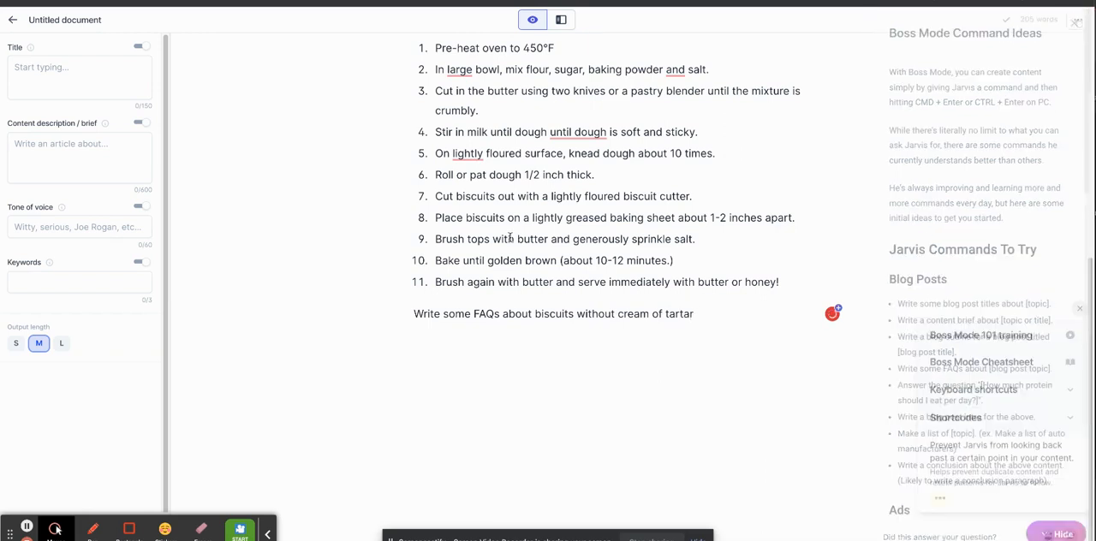
Have Jarvis generate the biscuit FAQs beneath the command and continue composing from the cut-off pan-greasing answer.
click(269, 533)
click(89, 530)
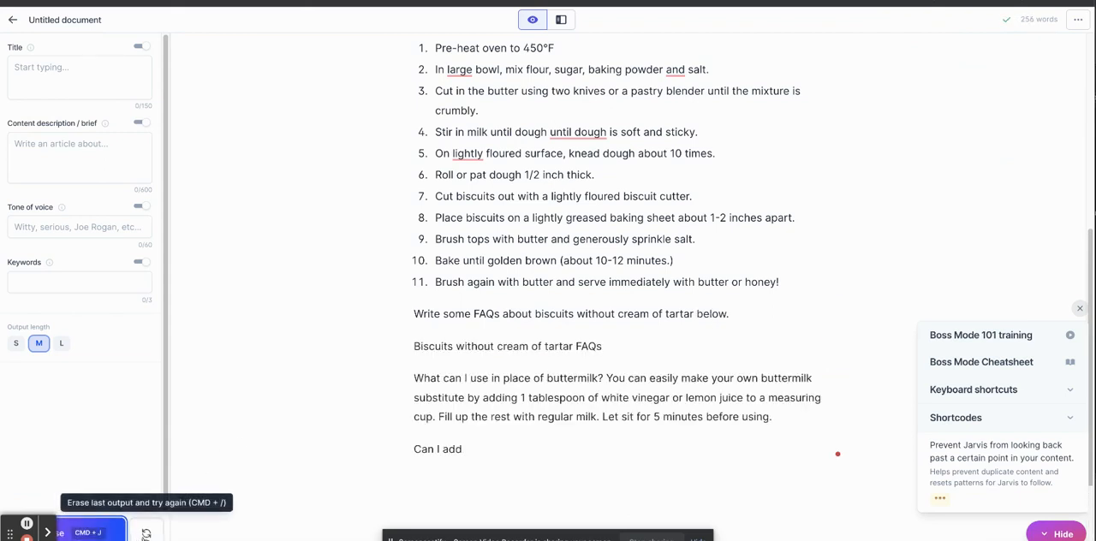
click(89, 531)
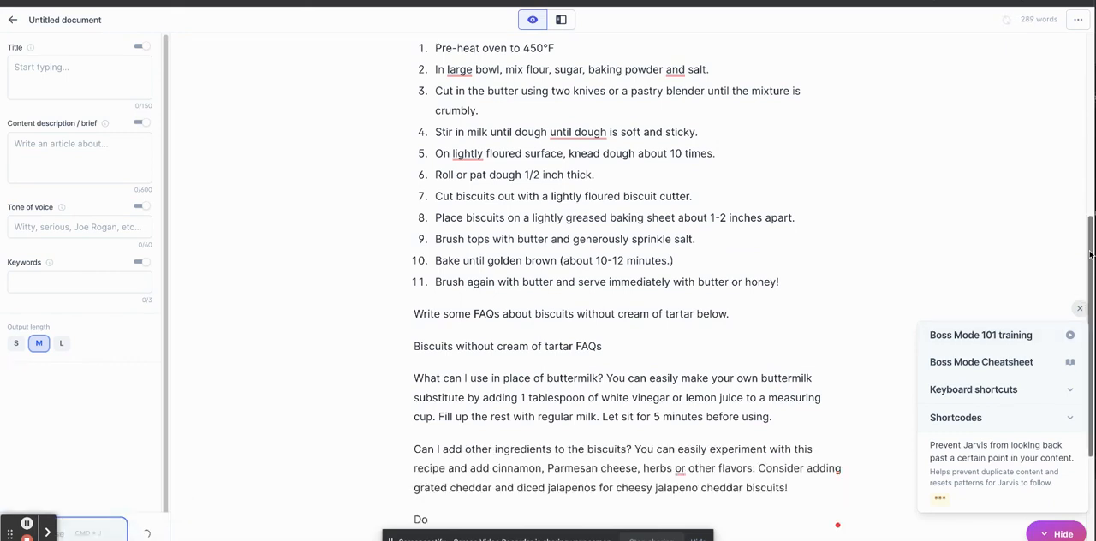
drag(1090, 251, 1069, 352)
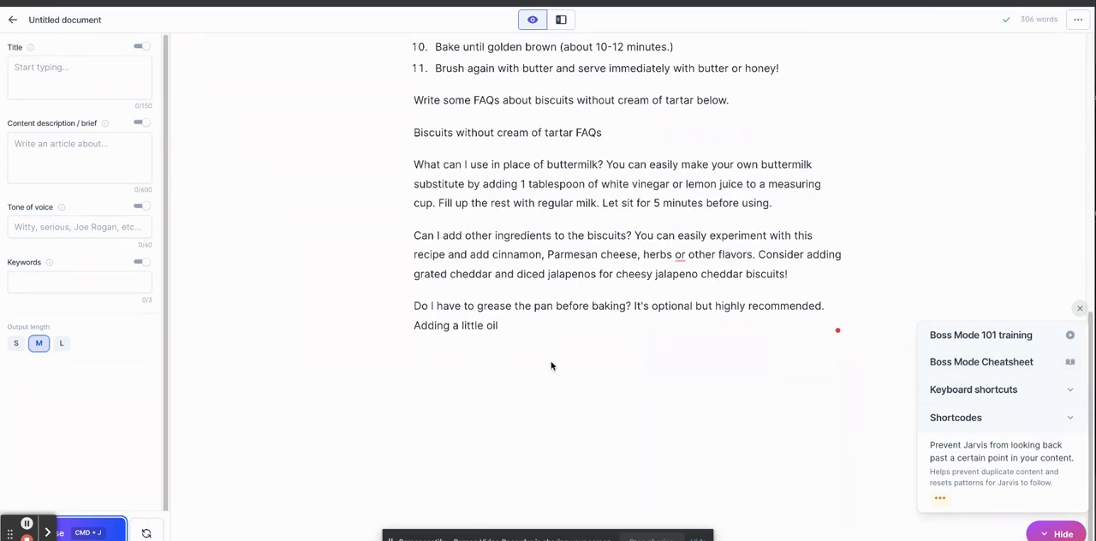
click(572, 331)
click(94, 530)
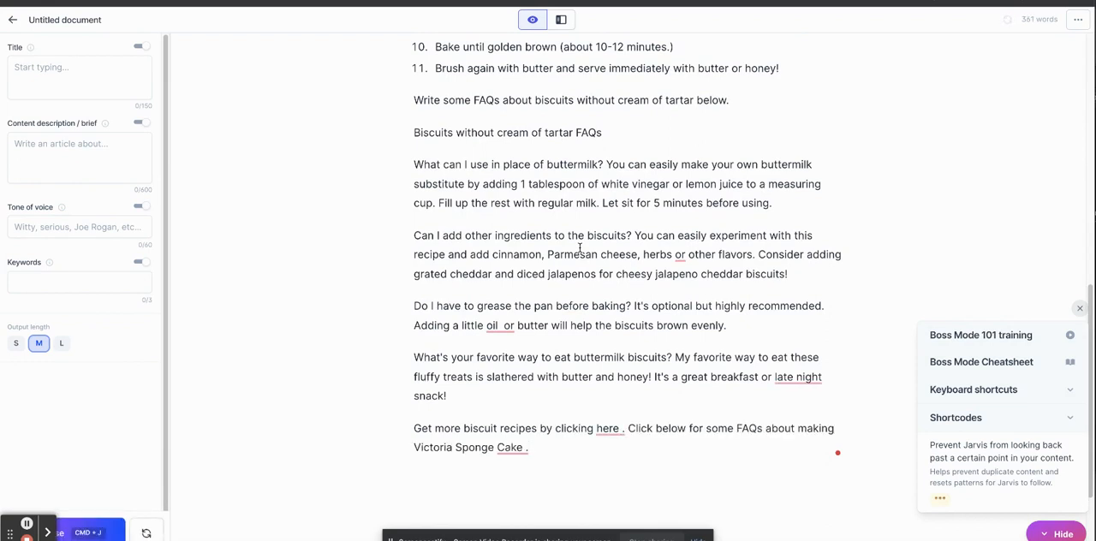
Delete the generated paragraph promoting more biscuit recipes and Victoria Sponge Cake, and compose more FAQs in its place.
drag(565, 457, 417, 425)
key(BackSpace)
key(super+j)
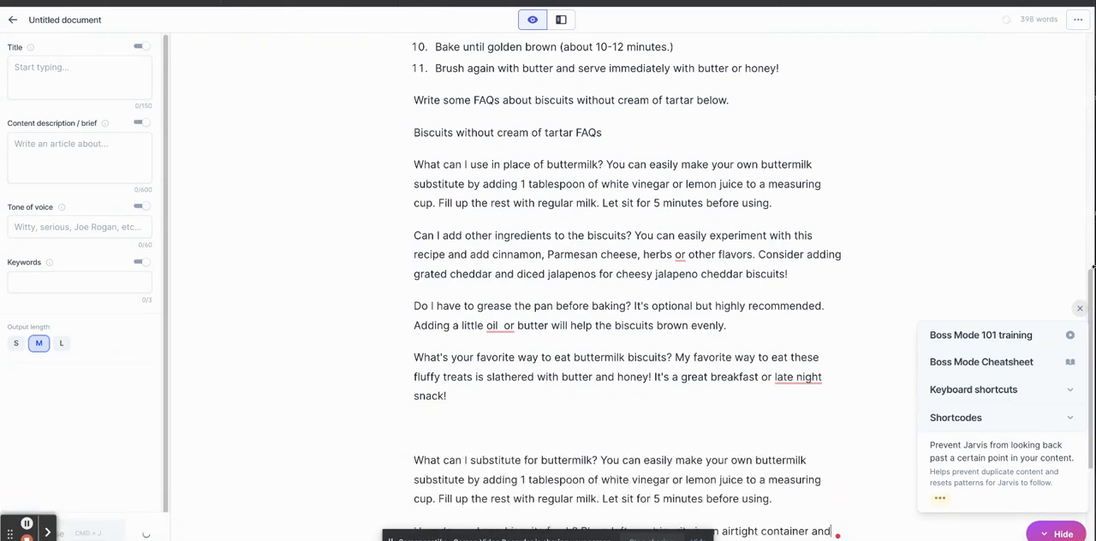
Delete the repeated "What can I substitute for buttermilk?" FAQ and the blank space above the biscuit freshness question.
drag(1090, 274, 1091, 309)
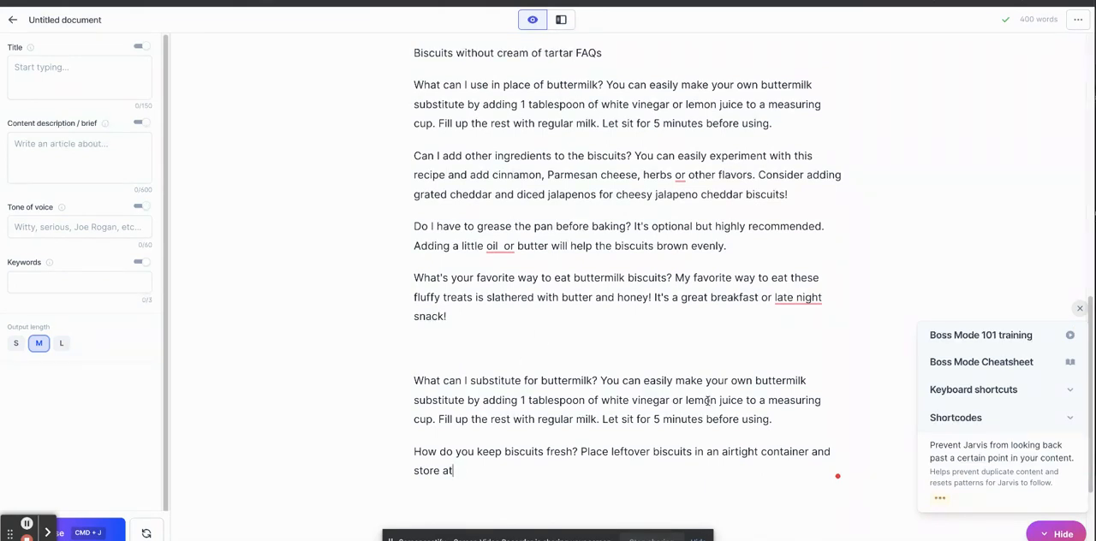
drag(775, 419, 414, 382)
key(BackSpace)
key(BackSpace)
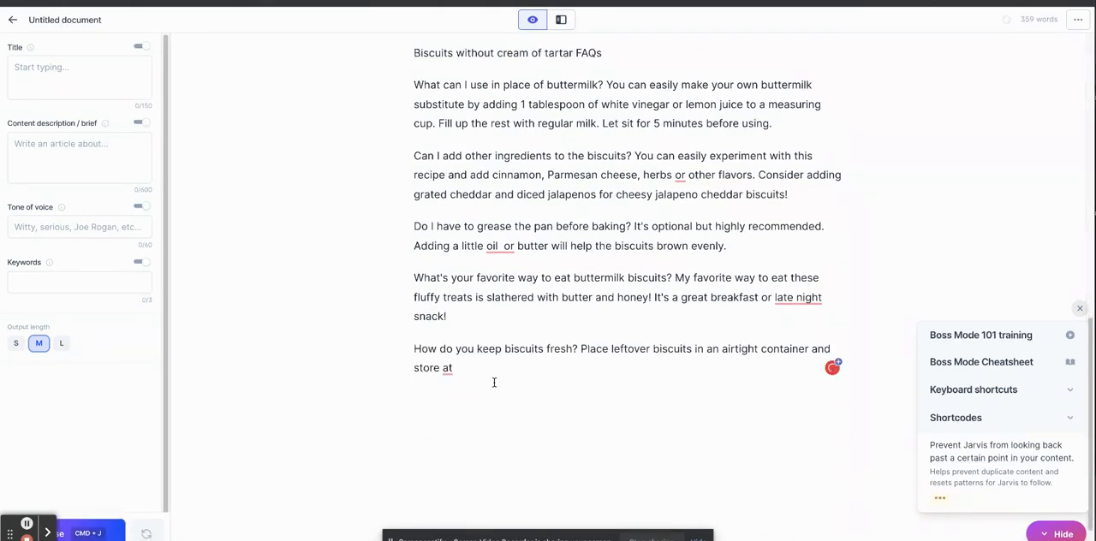
Keep composing to extend the FAQs from the biscuit freshness answer through the leftover biscuit dough question.
key(super+j)
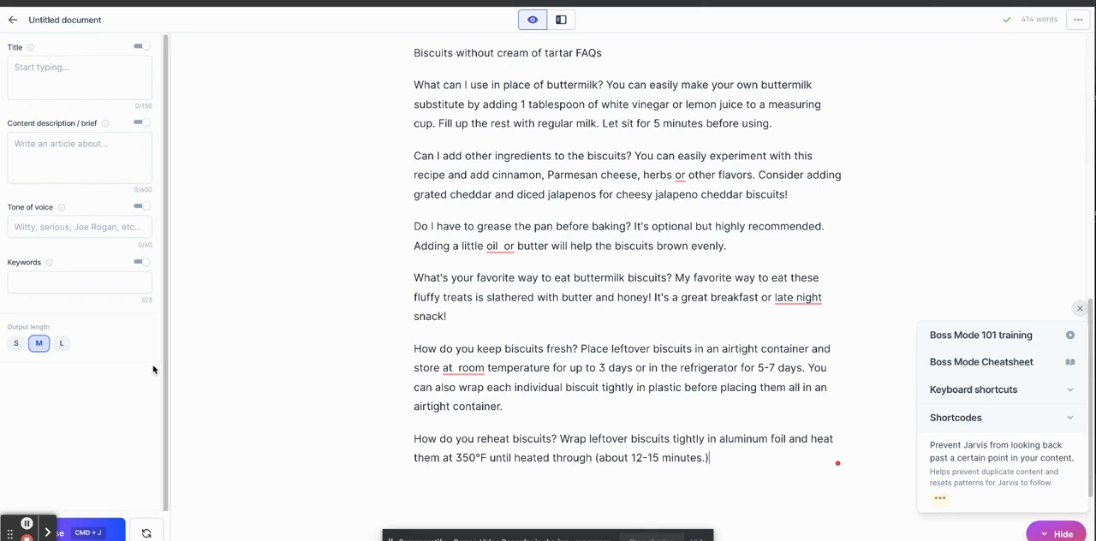
key(super+j)
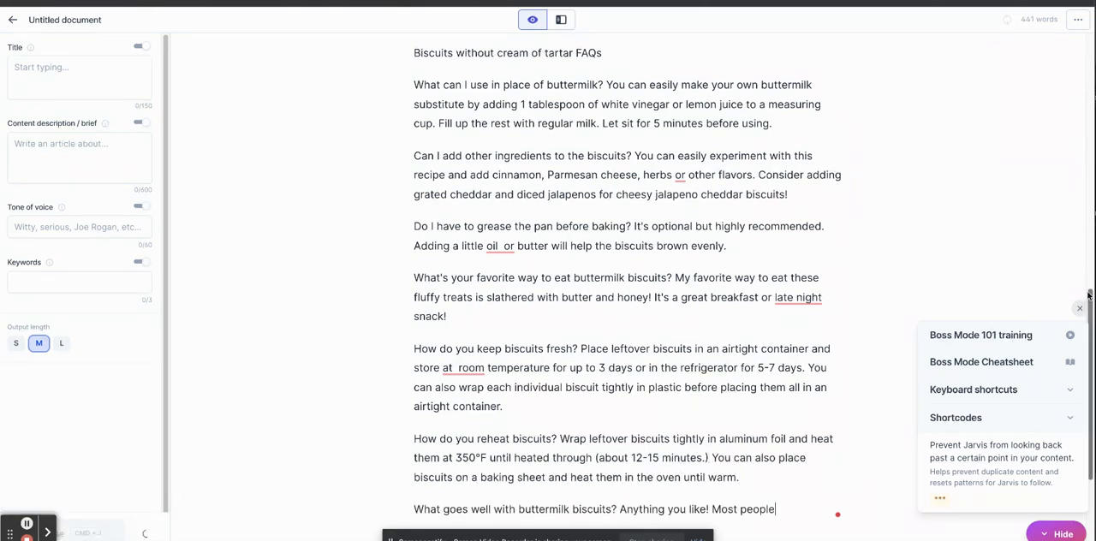
drag(1088, 294, 1083, 381)
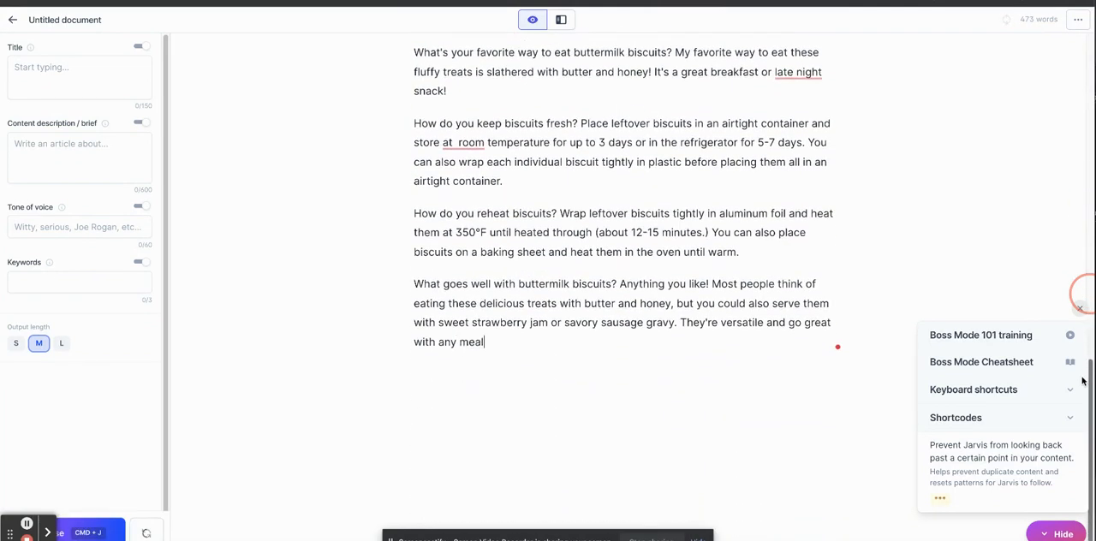
click(110, 532)
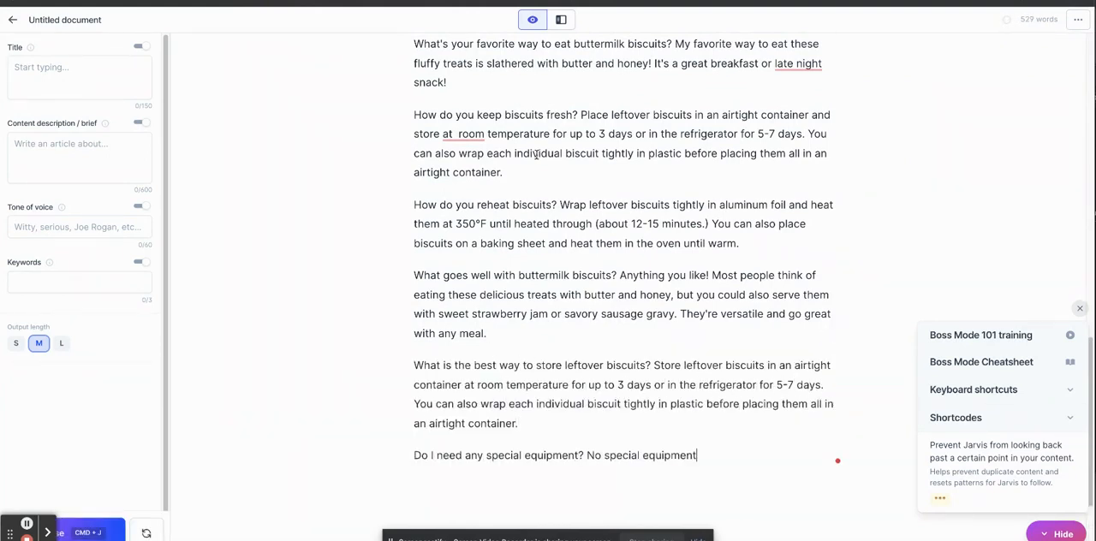
click(106, 532)
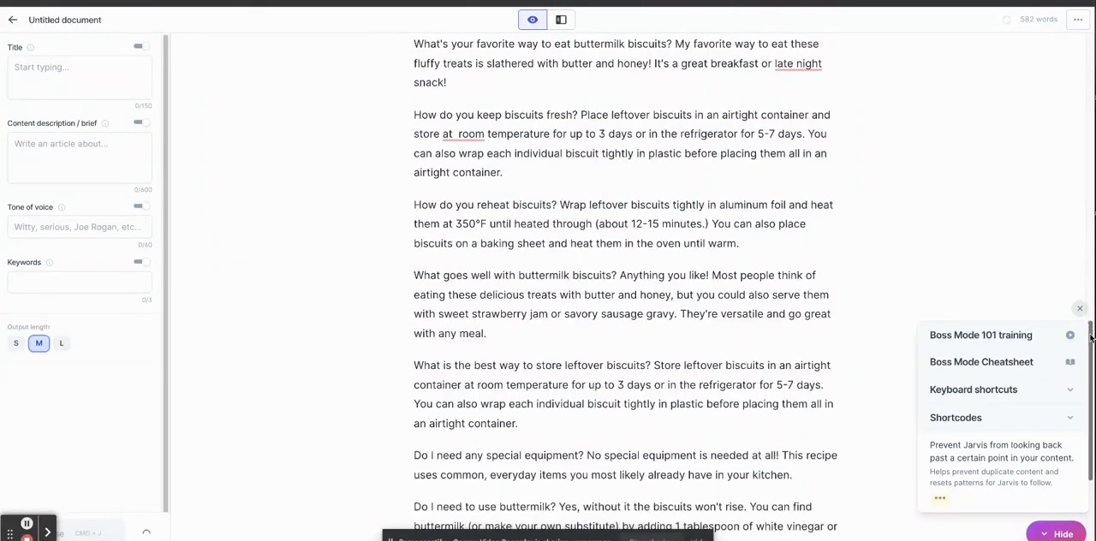
drag(1091, 337, 1088, 422)
key(super+j)
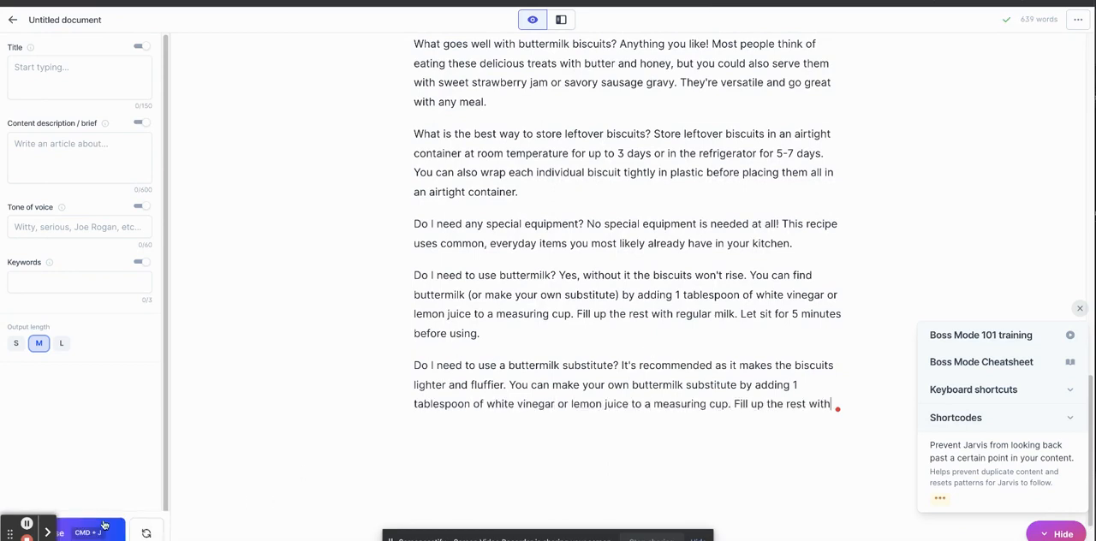
click(103, 524)
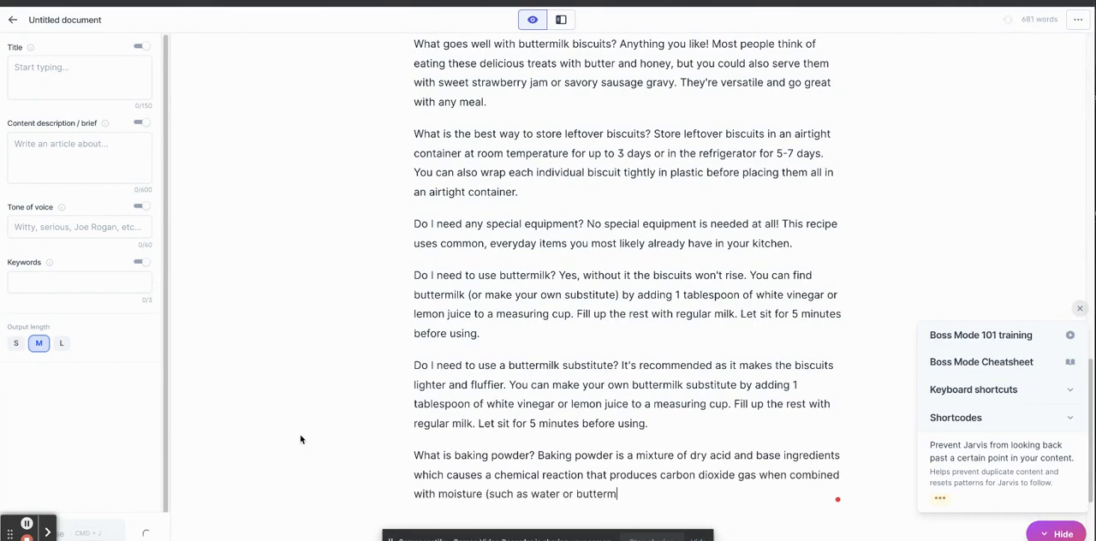
click(92, 529)
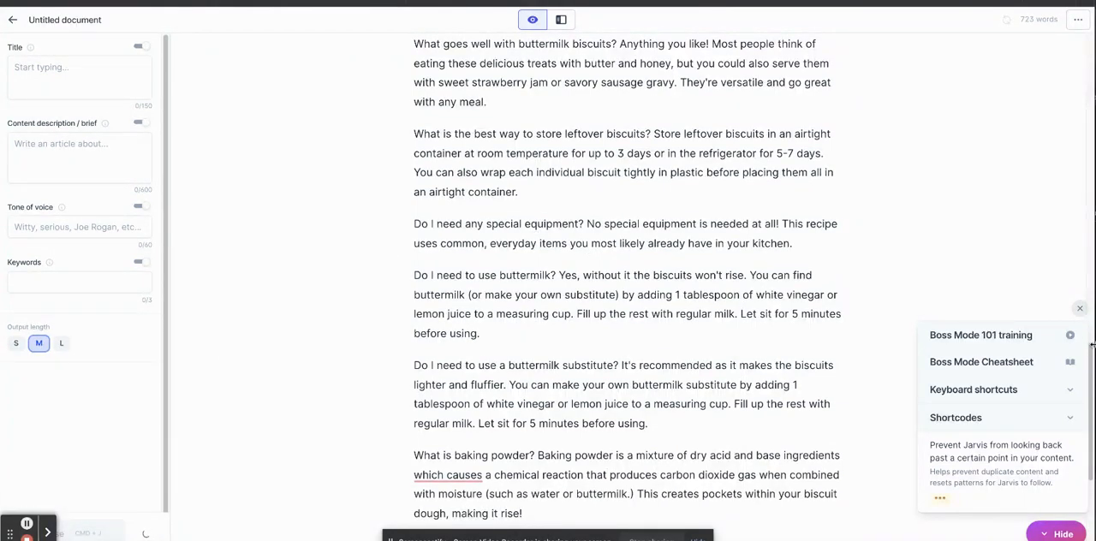
drag(1091, 345, 1089, 425)
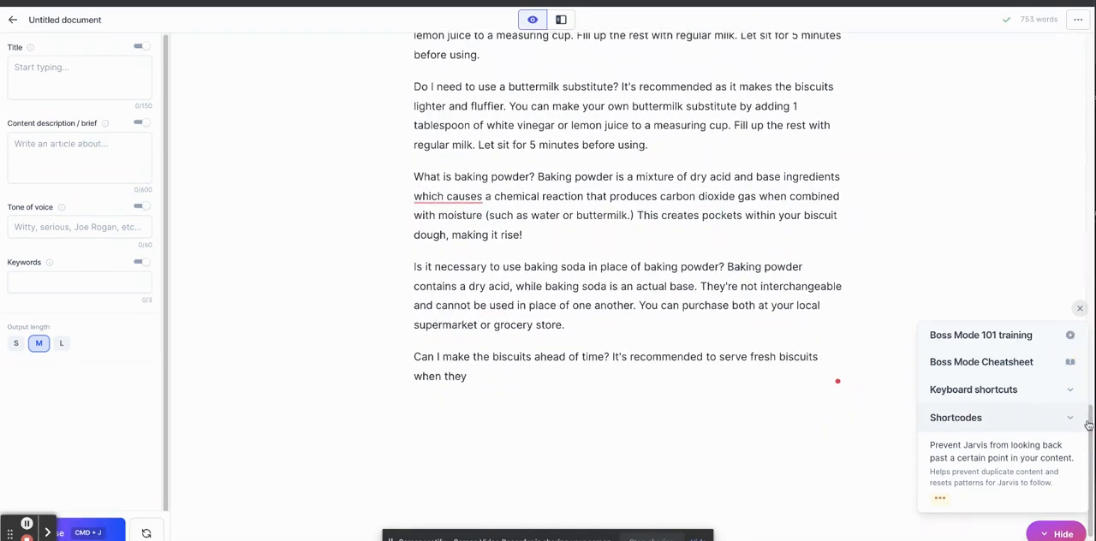
click(100, 531)
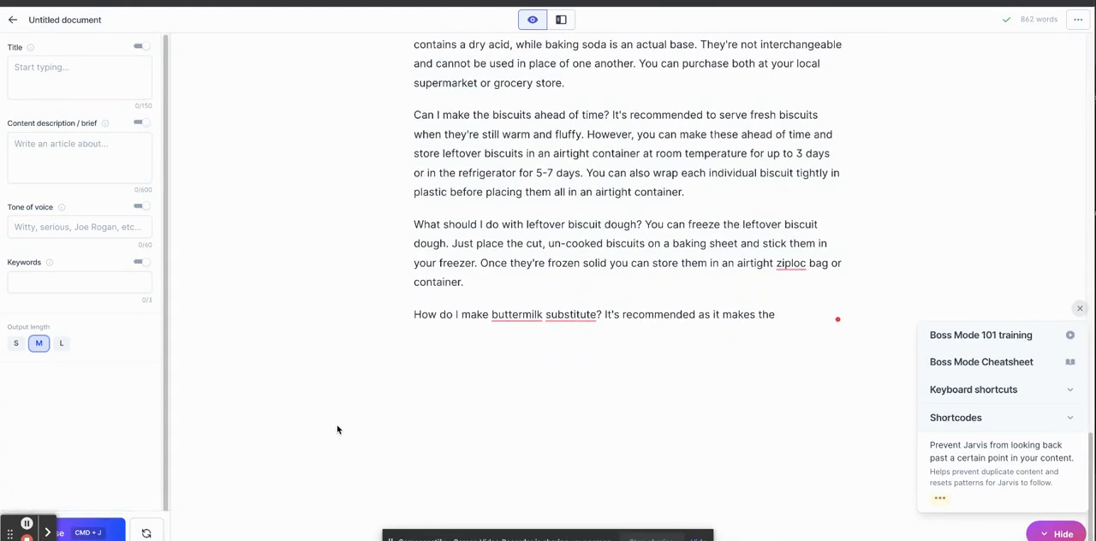
Replace the cut-off buttermilk substitute question with the command "Write a conclusion paragraph about biscuit recipe without cream of tartar".
drag(785, 329, 307, 318)
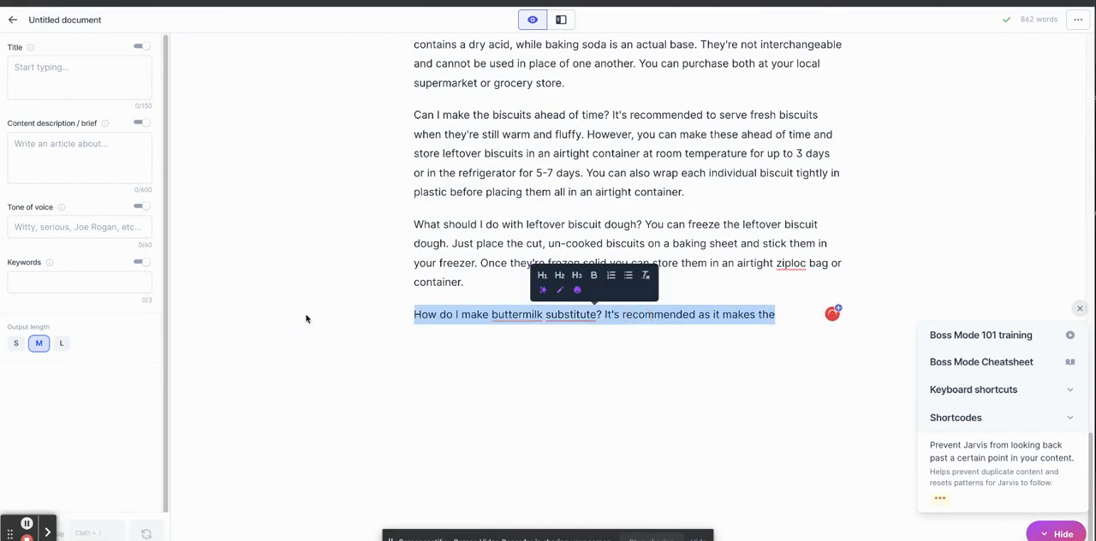
key(BackSpace)
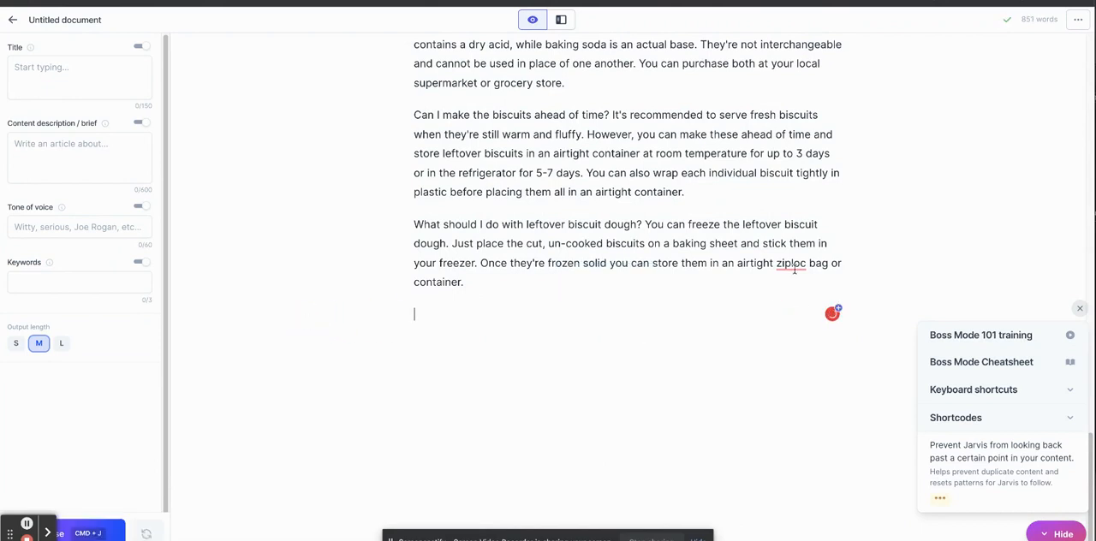
text(WRite a conclusion pa)
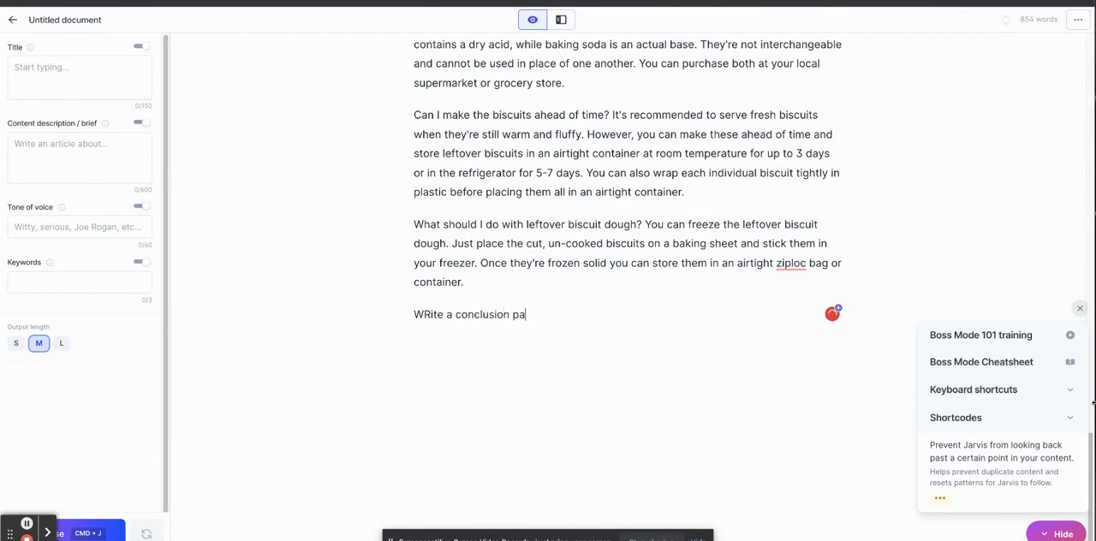
text(ragraph about biscuit)
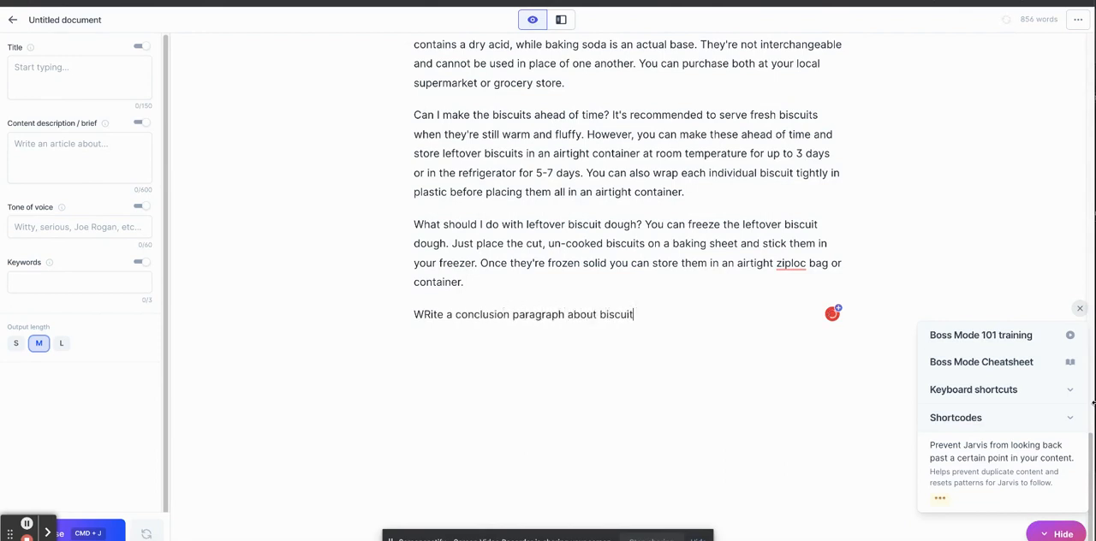
text( recipe without cream of tart)
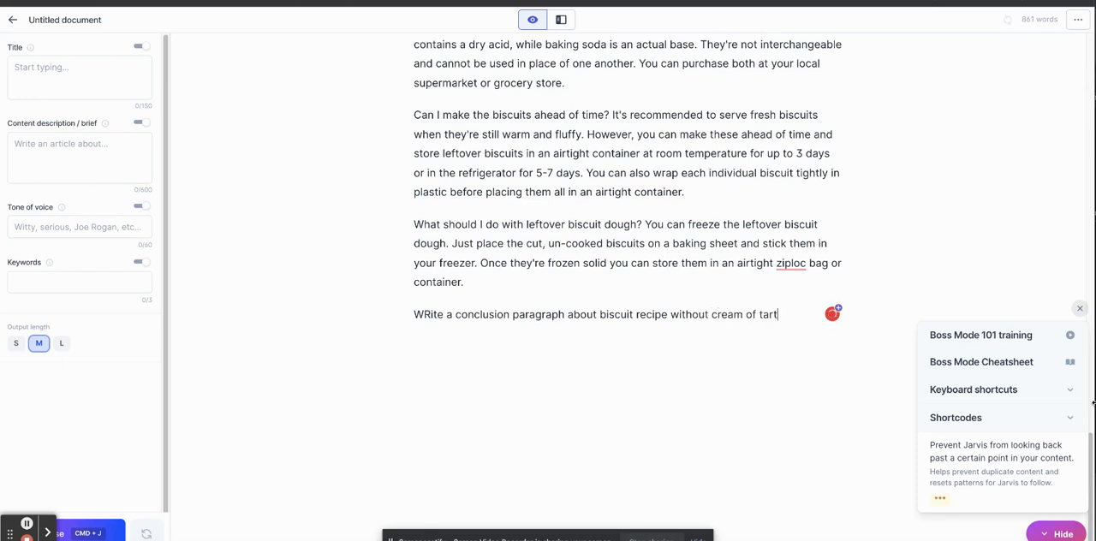
text(ar)
Have Jarvis compose the conclusion, split it from the command into its own paragraph, and delete its cut-off sentence about wrapping leftovers.
key(Return)
key(BackSpace)
click(84, 535)
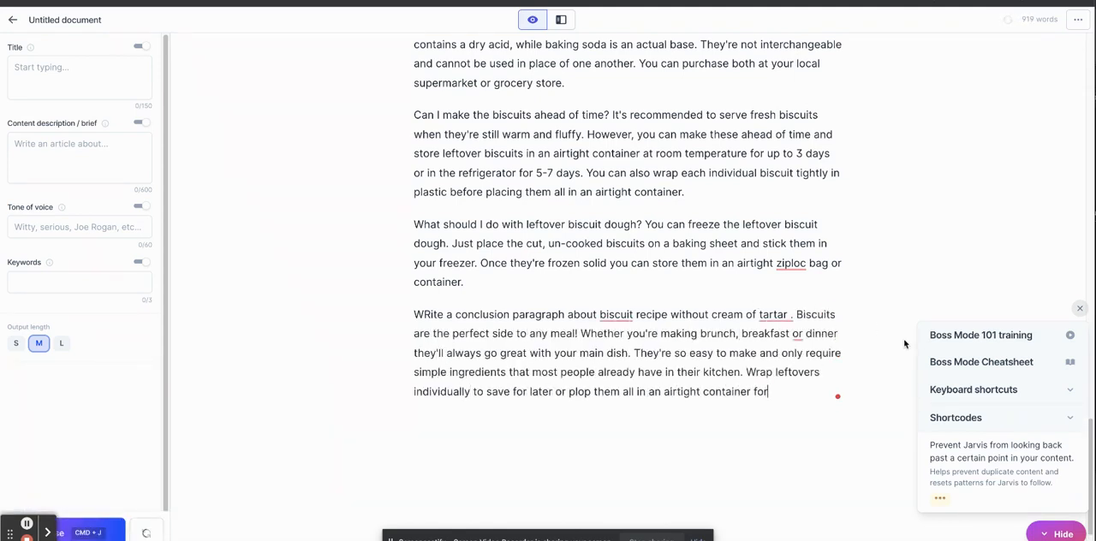
click(796, 314)
key(Return)
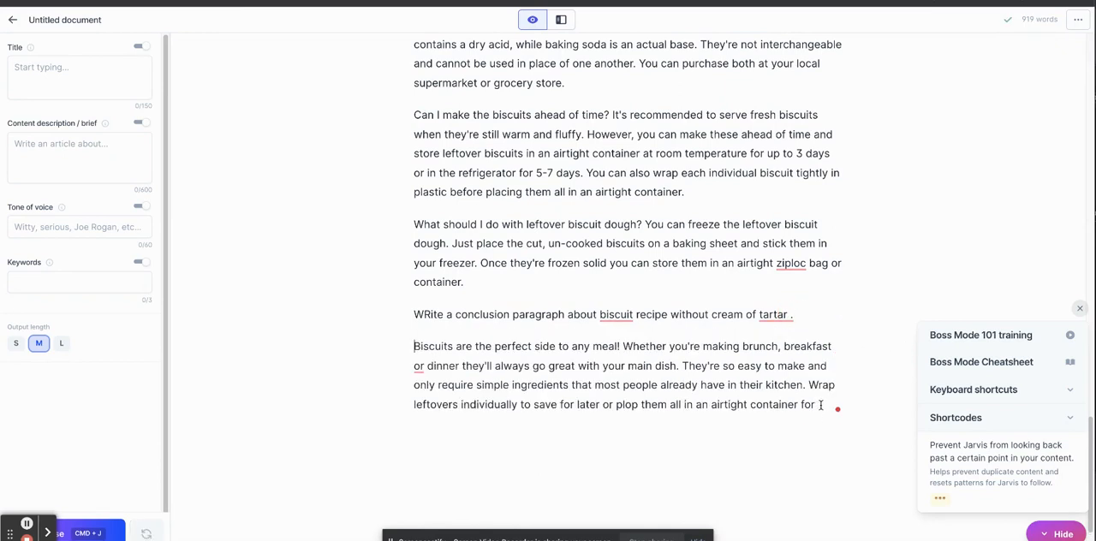
drag(820, 404, 809, 384)
key(BackSpace)
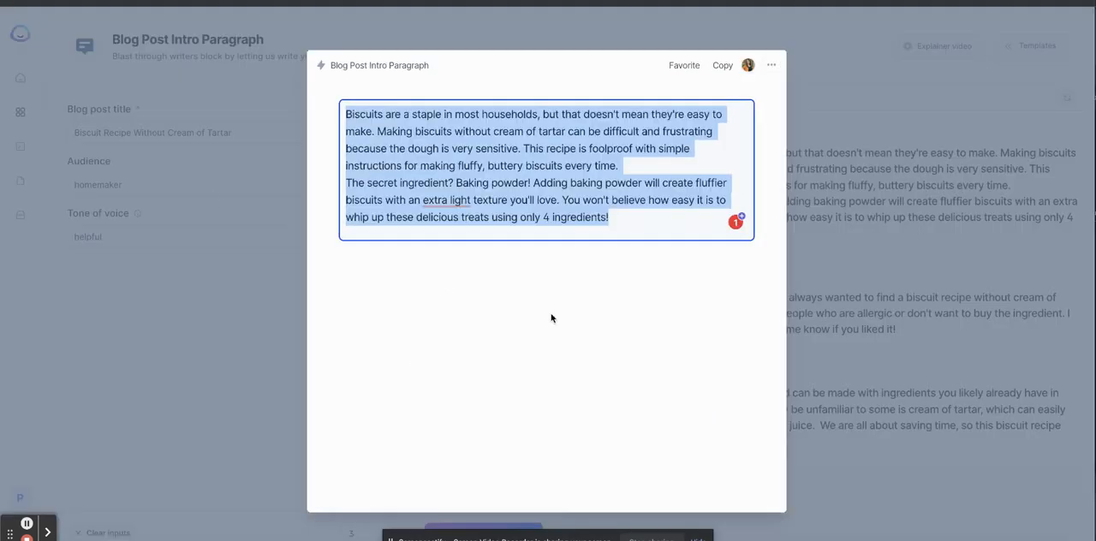
Title the untitled biscuit document "Biscuits without cream of tartar" and save the document settings.
click(820, 79)
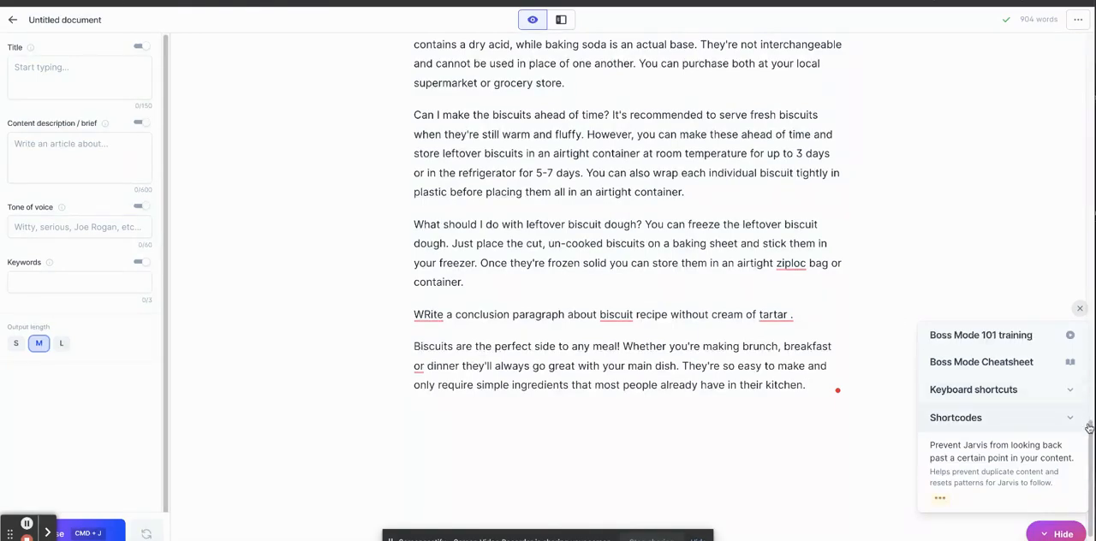
drag(1086, 424, 932, 257)
scroll(932, 257, down, 10)
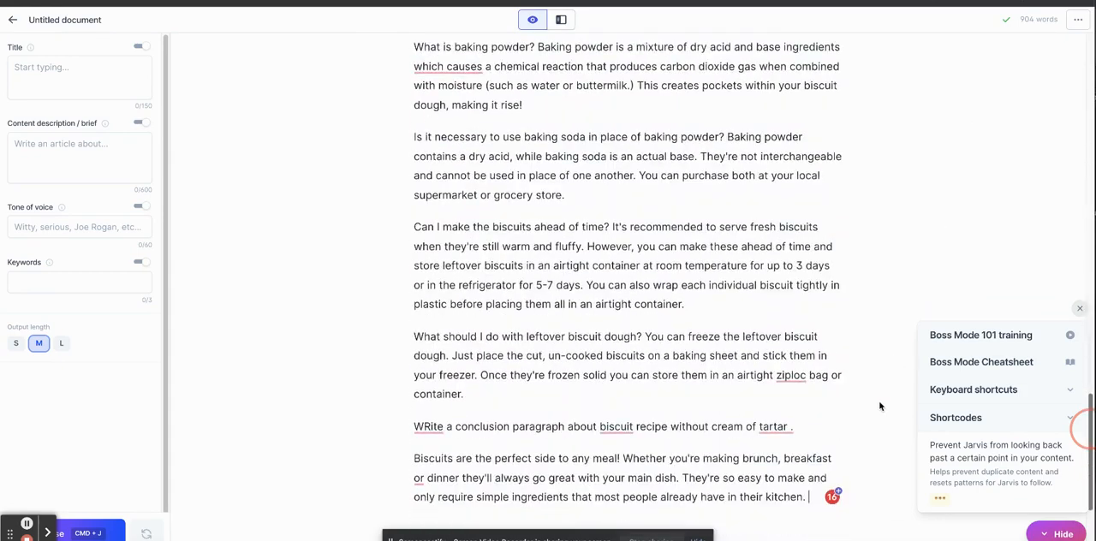
drag(846, 488, 956, 42)
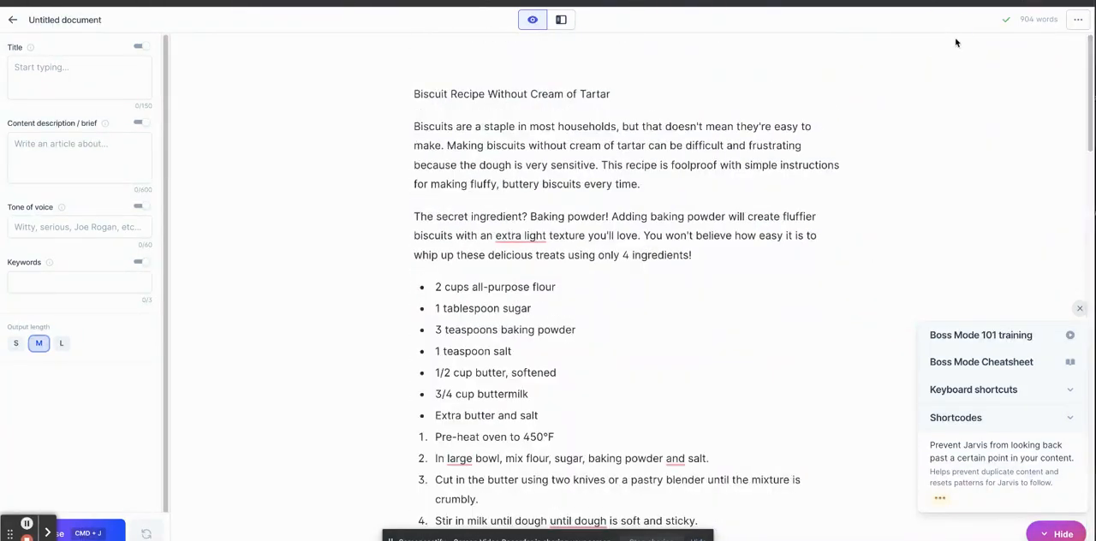
click(69, 19)
click(338, 166)
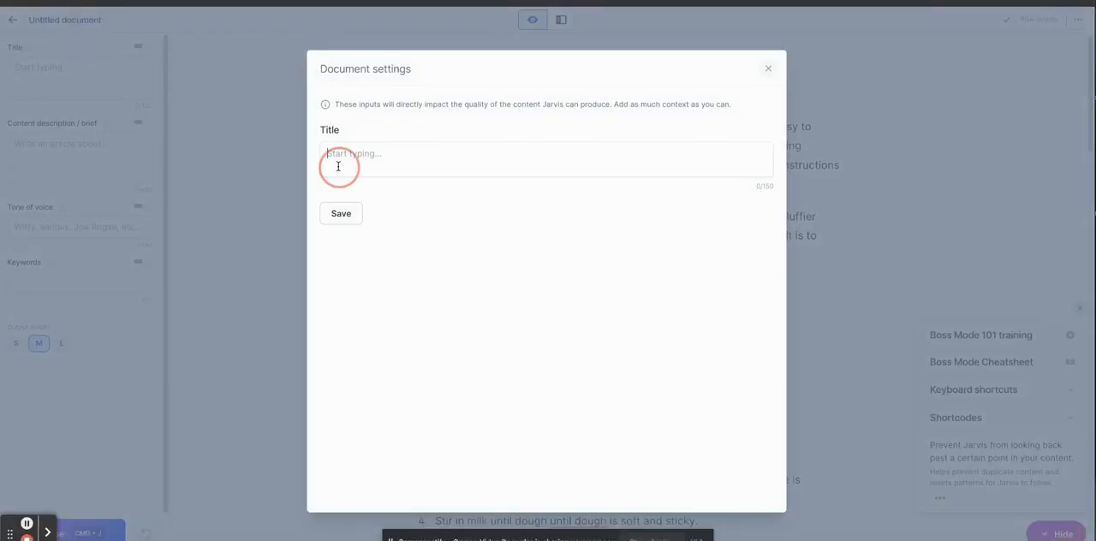
text(Biscuits without )
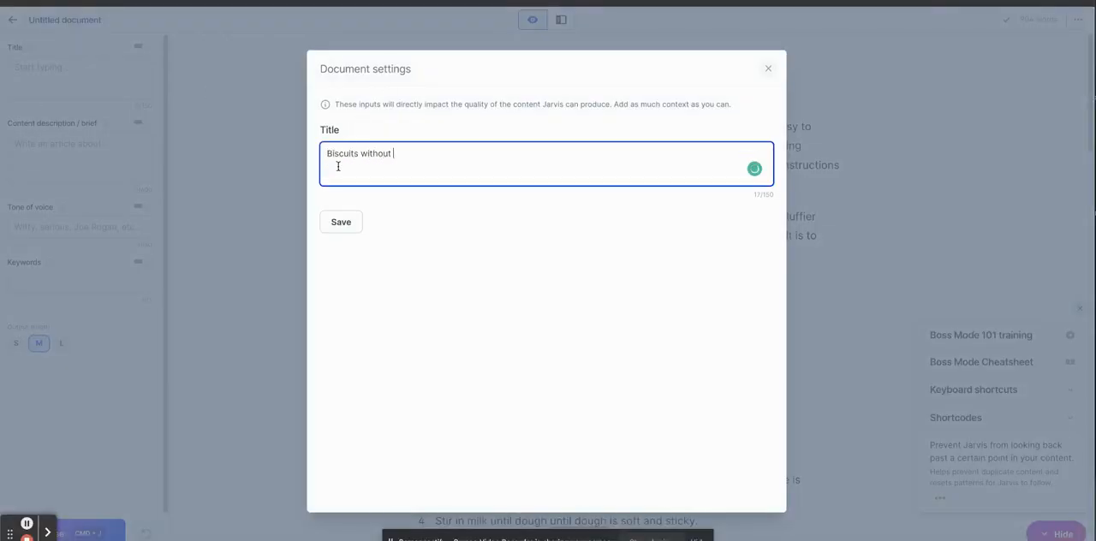
text(cream of tartar)
click(341, 222)
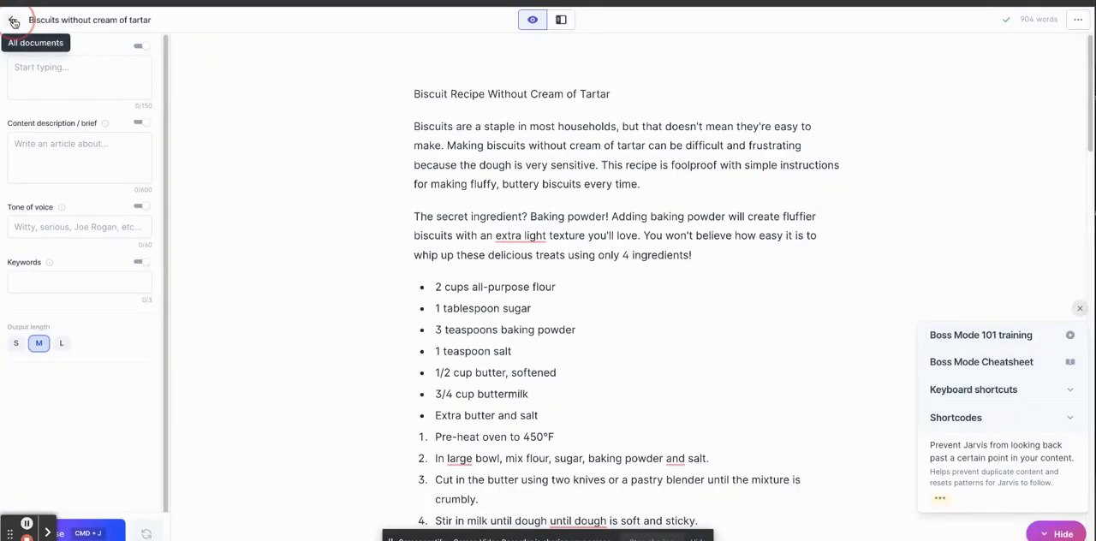
Create a new document from scratch and enter "Side IDeas for Chicken Cordon Bleu" as its first line.
click(12, 20)
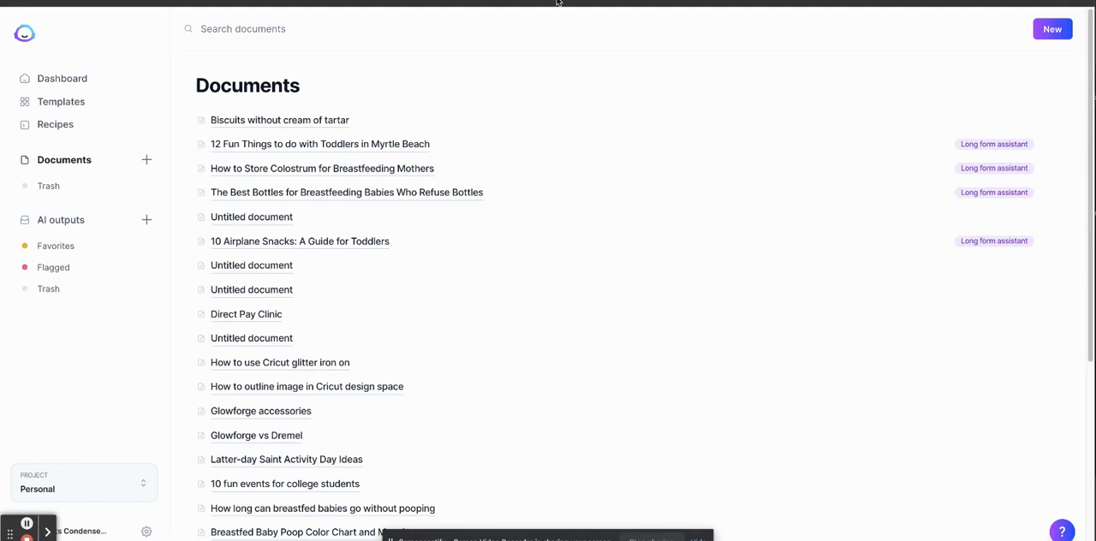
click(1052, 29)
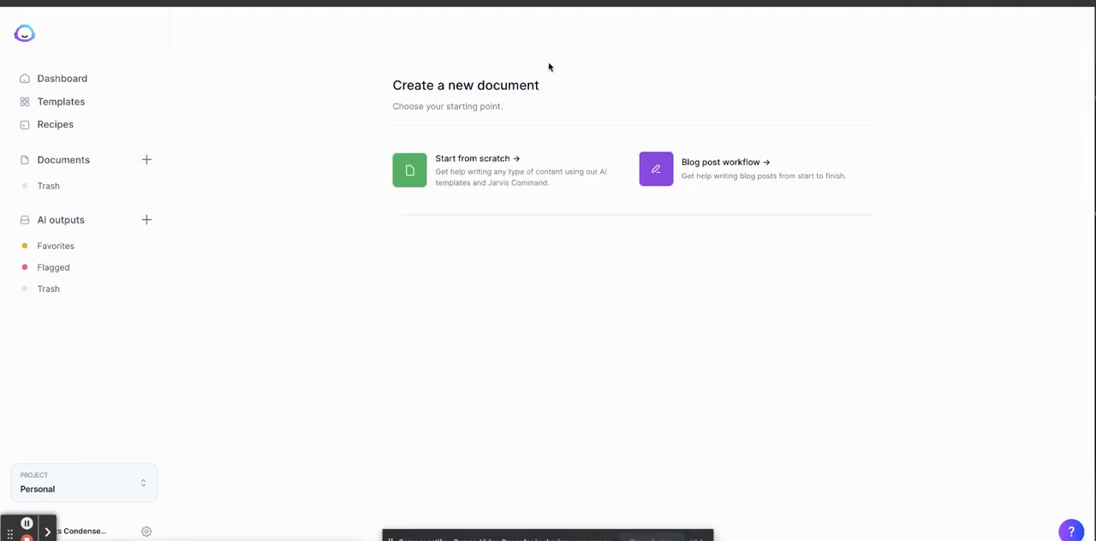
click(479, 176)
text(Sid)
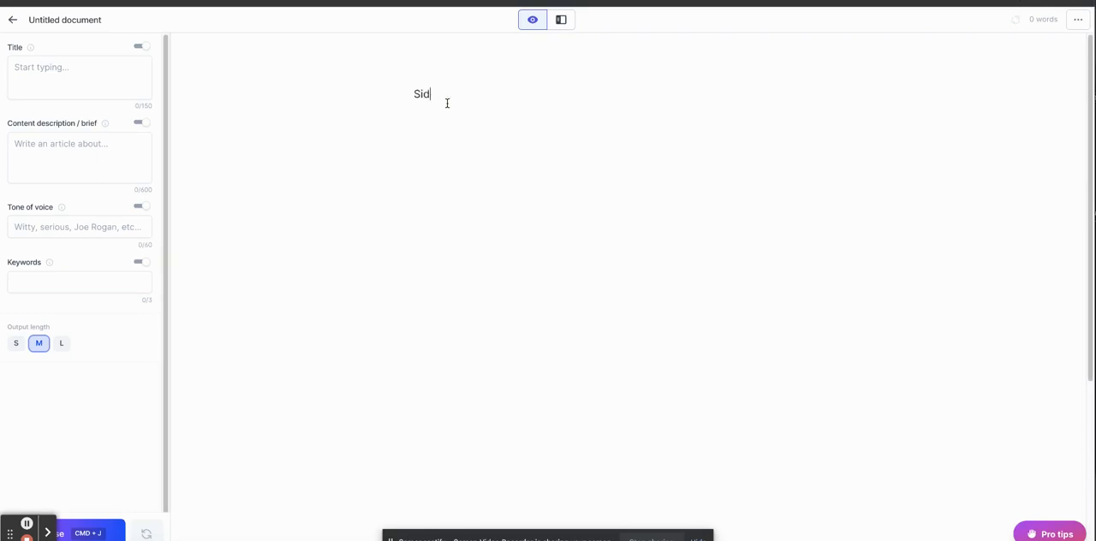
text(e IDeas for Chicken Cordon Bleu)
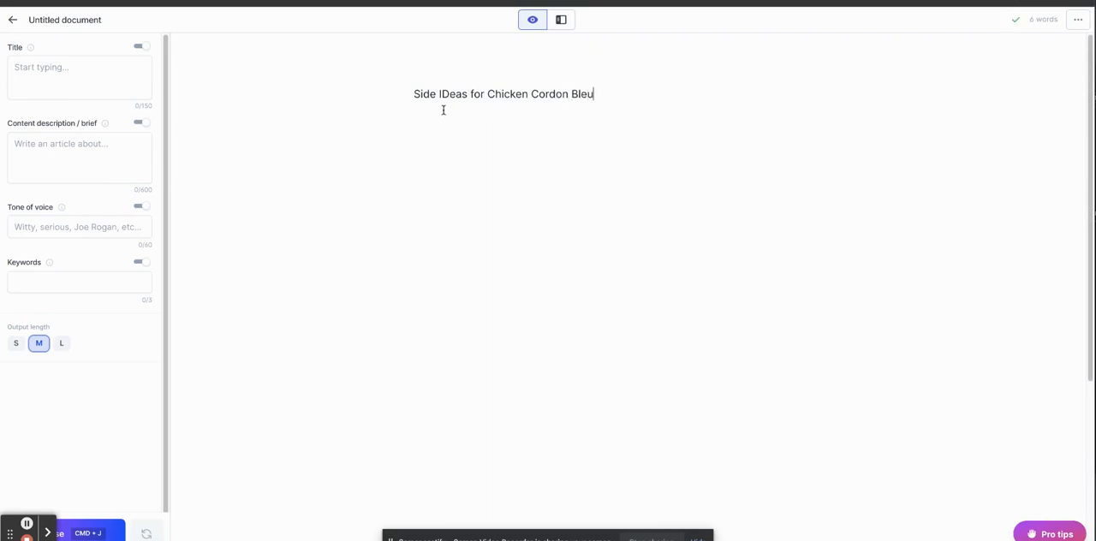
Try formatting the chicken cordon bleu title line as a level 1 heading.
triple_click(457, 103)
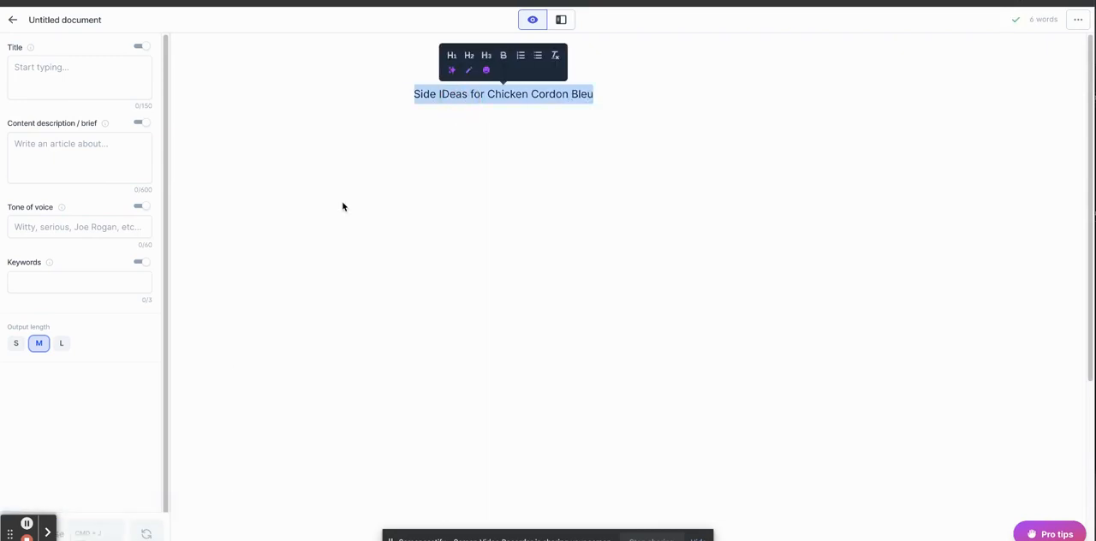
click(453, 57)
click(691, 97)
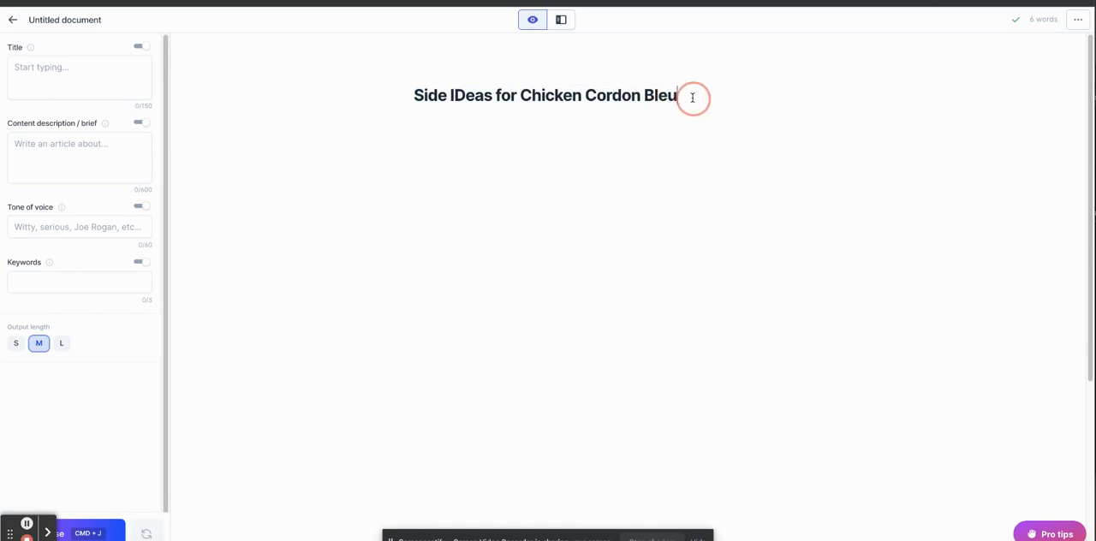
Compose an introduction beneath the title, discarding the ham-and-cheese and main-ingredients versions in favour of one introducing side ideas.
key(Return)
click(106, 533)
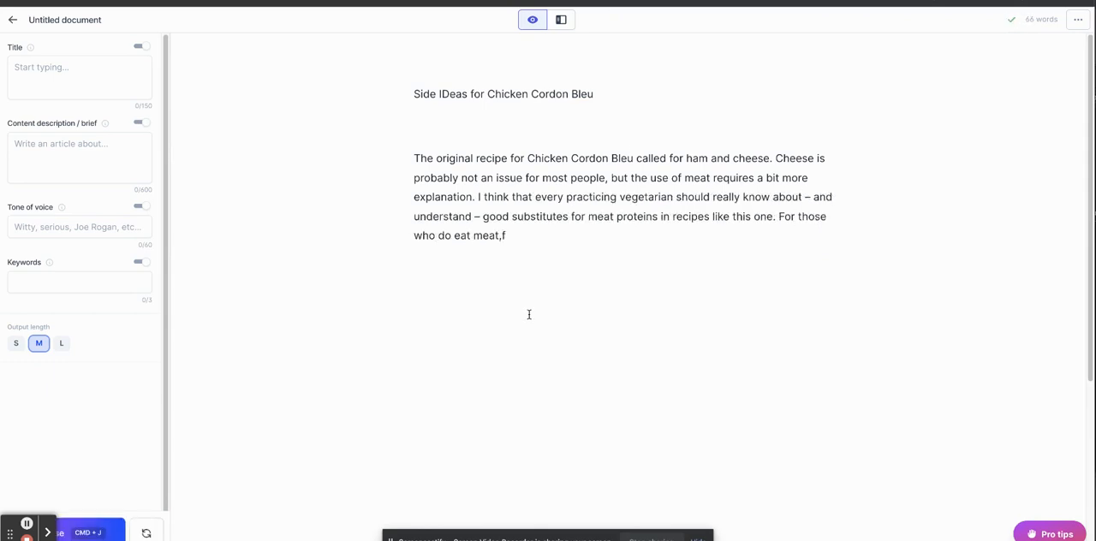
drag(616, 241, 412, 161)
key(BackSpace)
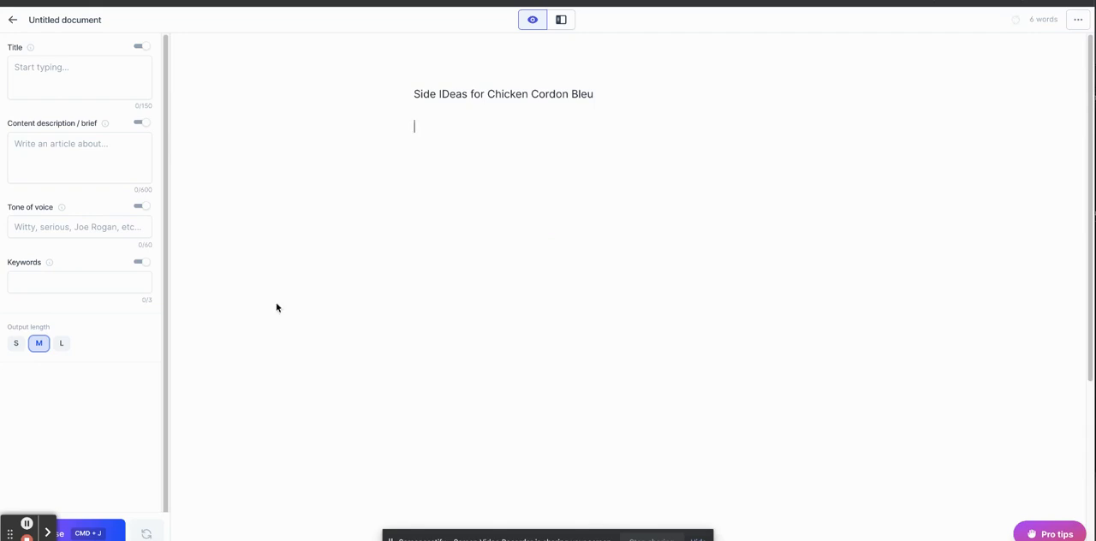
click(98, 523)
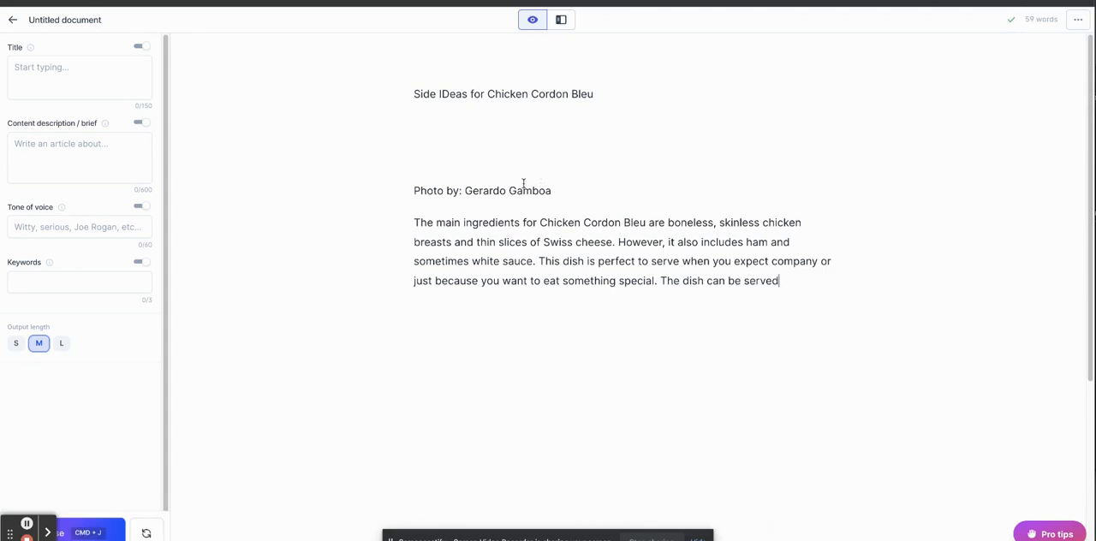
click(148, 527)
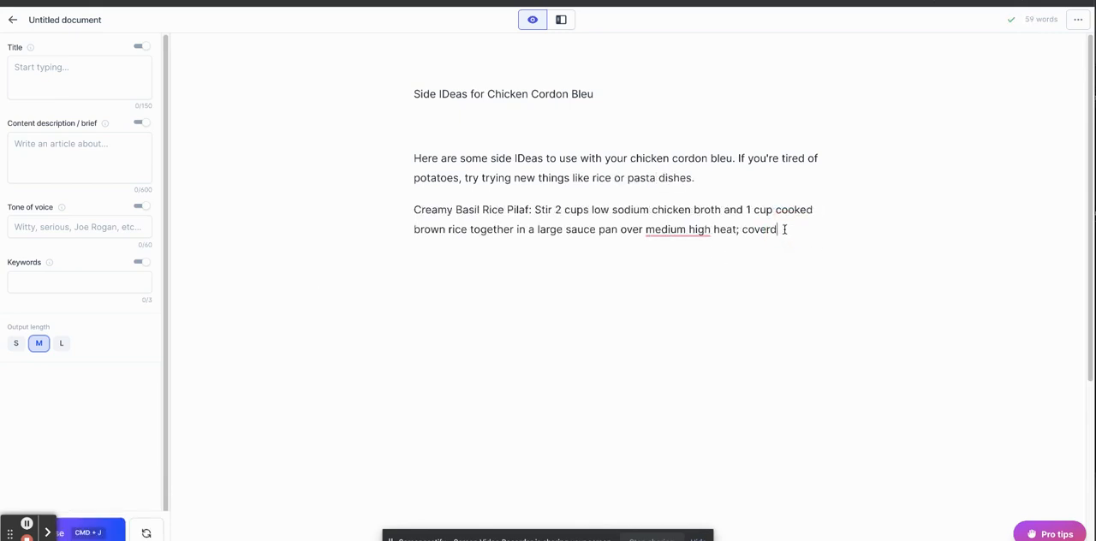
Compose more of the Creamy Basil Rice Pilaf recipe, regenerate it once, and delete everything after the dish name.
click(94, 533)
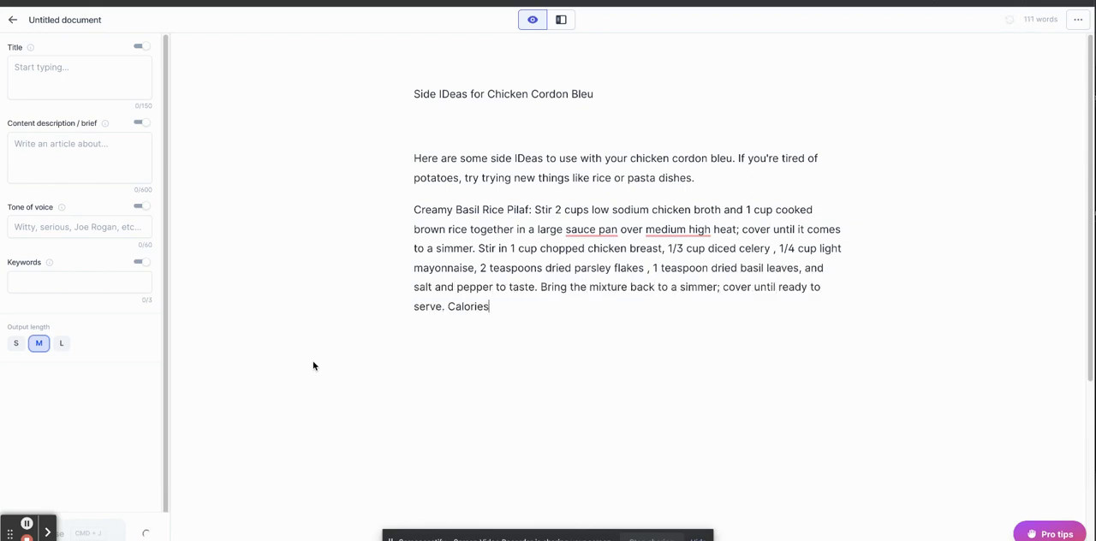
click(147, 531)
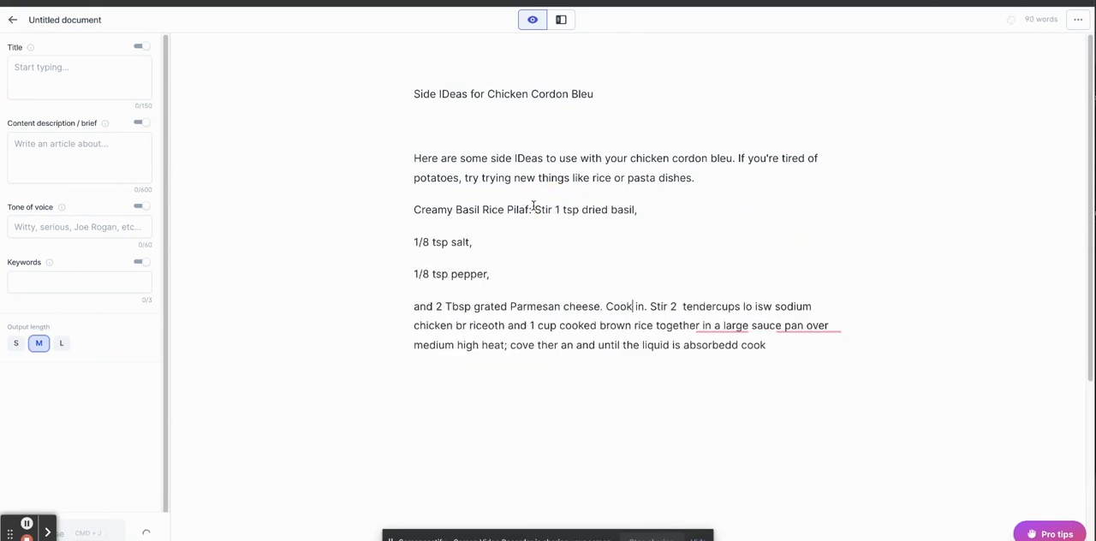
mouse_move(534, 211)
mouse_down()
mouse_move(691, 352)
mouse_move(548, 211)
mouse_move(530, 210)
mouse_up()
key(BackSpace)
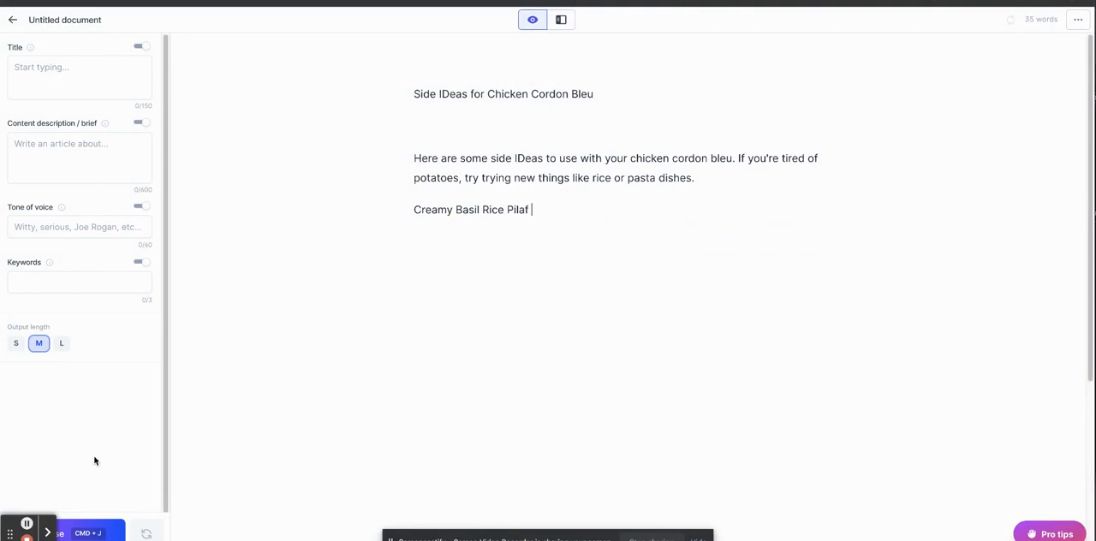
Compose new text on a separate line beneath Creamy Basil Rice Pilaf, regenerate it once, and delete the generated recipe.
drag(548, 210, 402, 209)
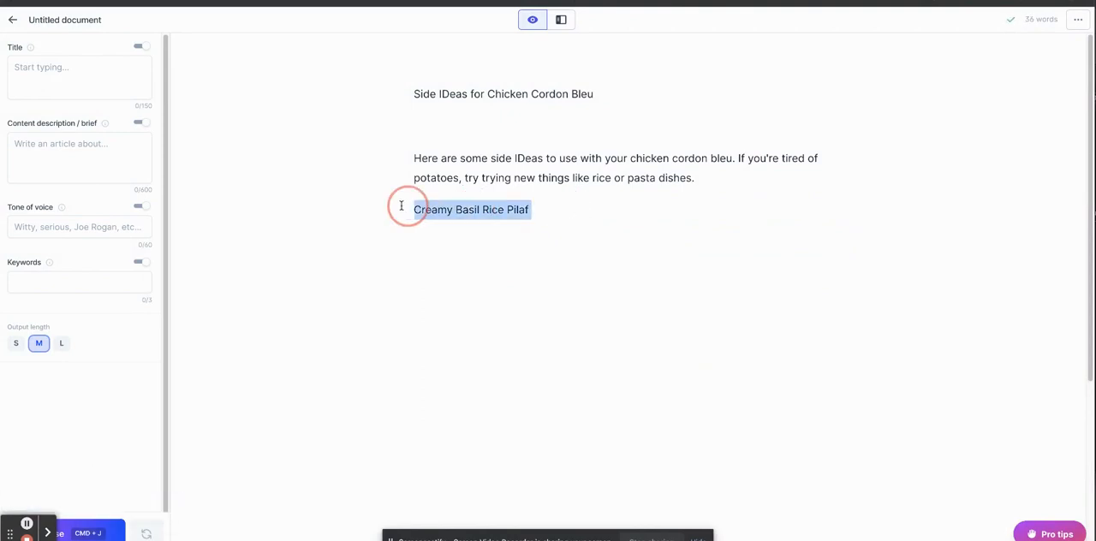
click(568, 220)
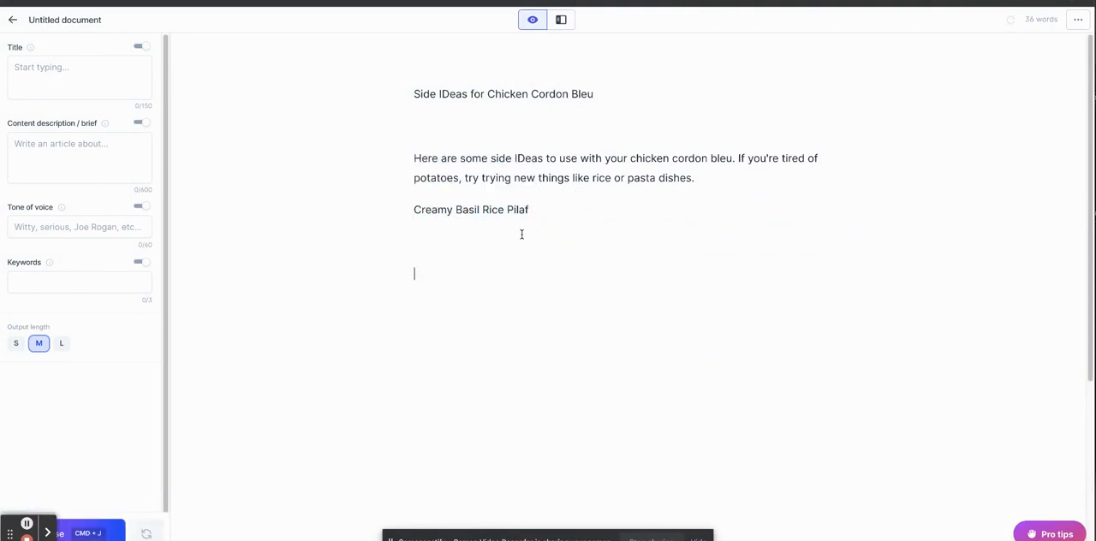
click(104, 532)
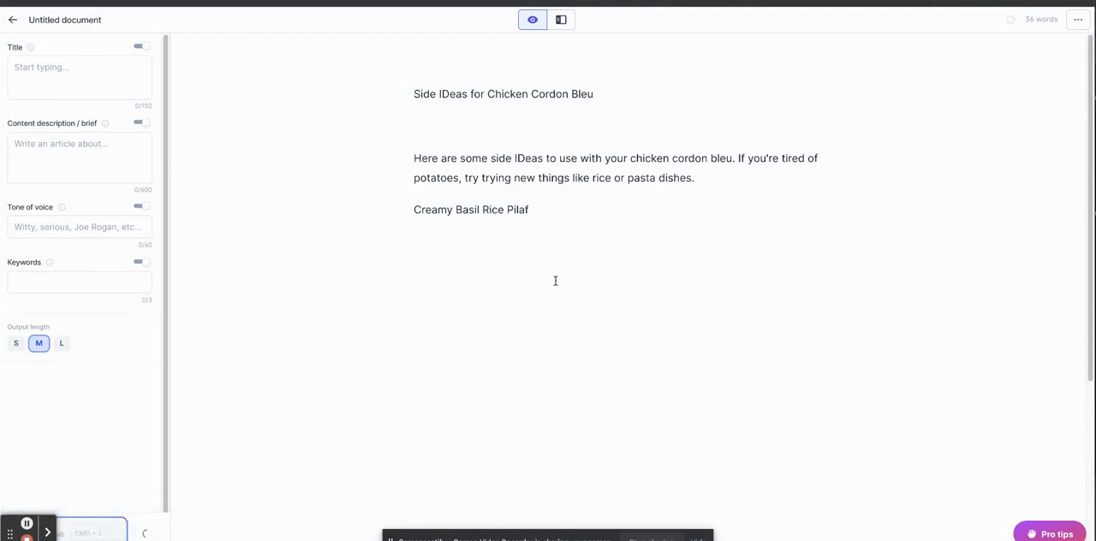
click(145, 532)
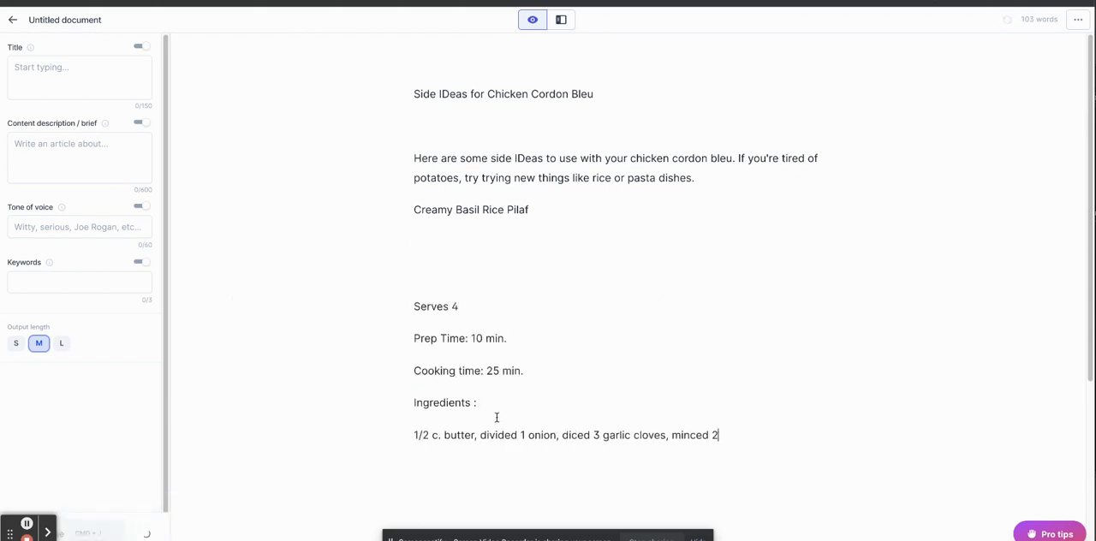
mouse_move(393, 301)
mouse_down()
mouse_move(809, 435)
mouse_move(611, 403)
mouse_move(397, 305)
mouse_up()
click(768, 451)
key(BackSpace)
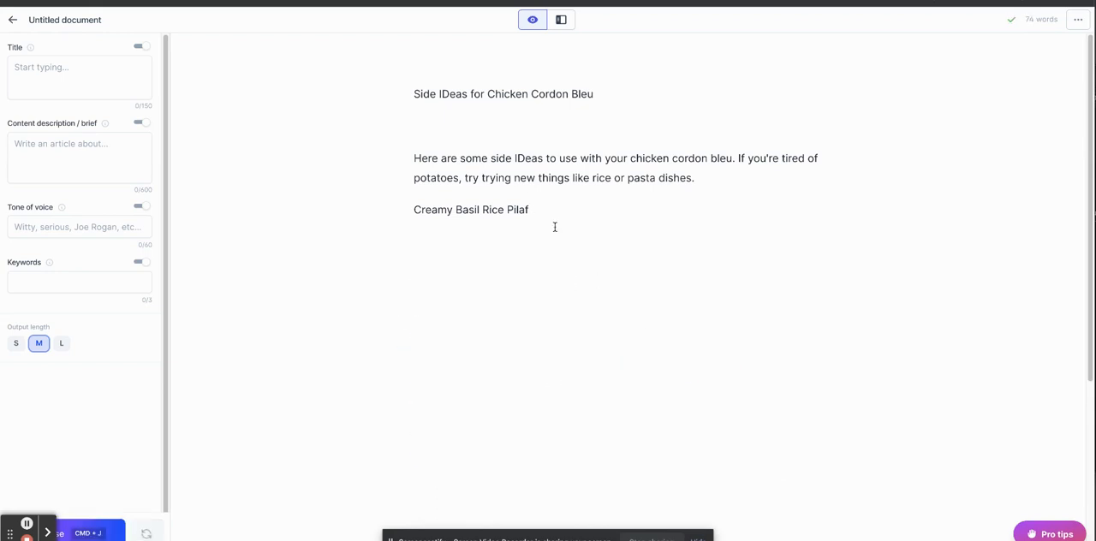
Insert the command "Write a list of side dishes for chicken cordon bleu" below the introduction and delete the Creamy Basil Rice Pilaf line.
key(Return)
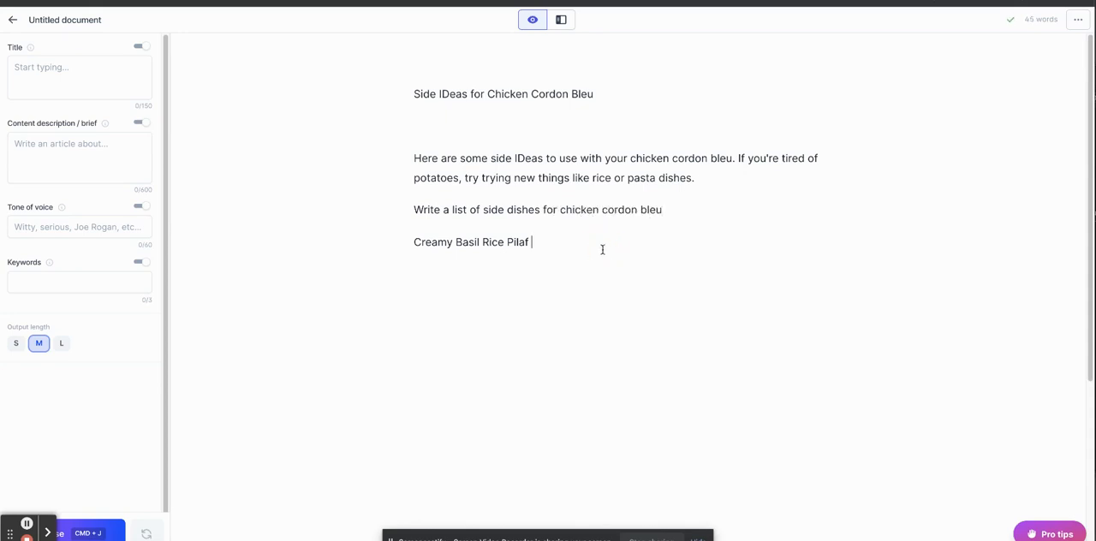
drag(560, 245, 370, 246)
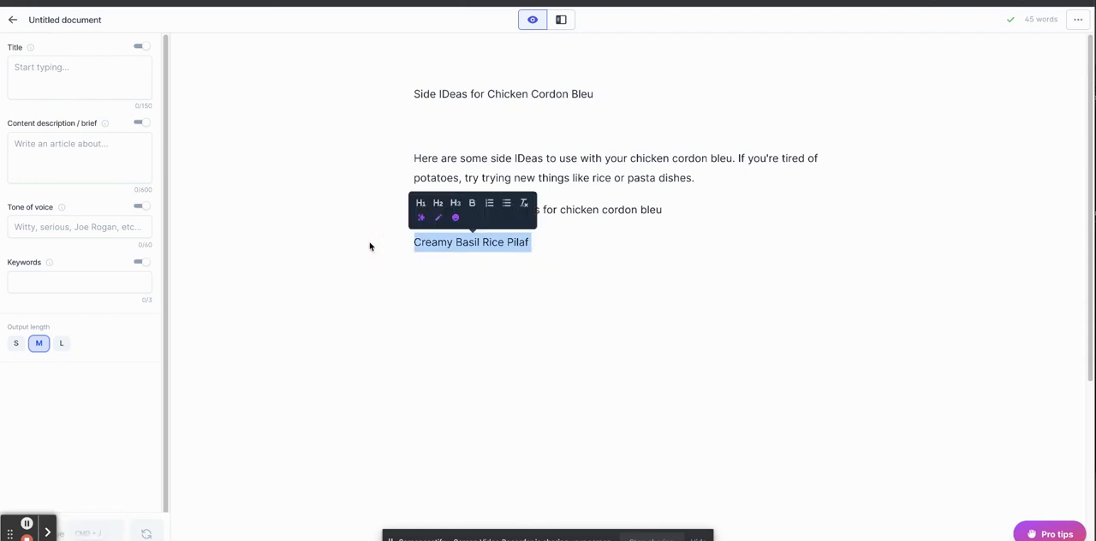
key(BackSpace)
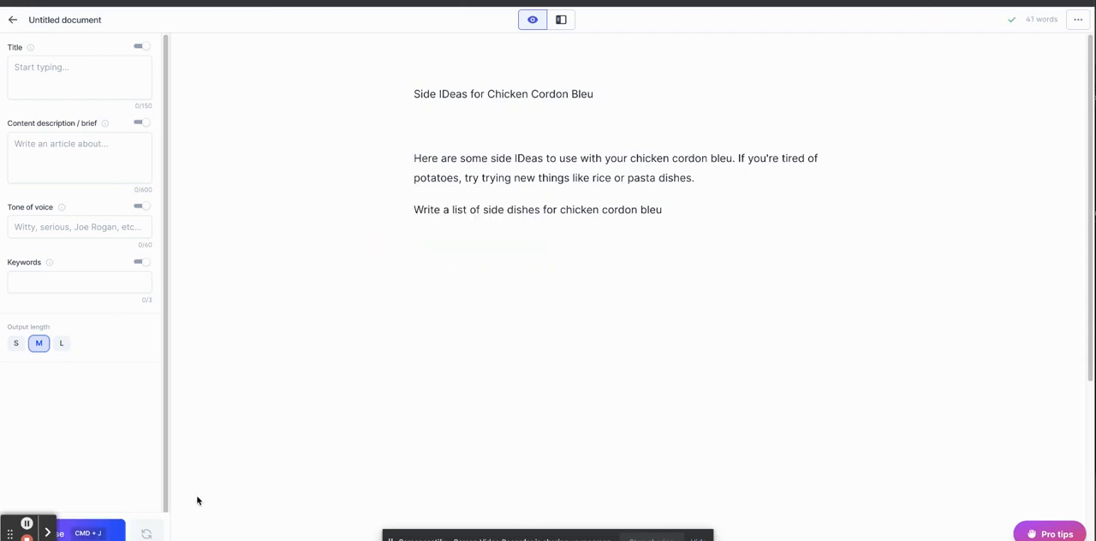
Compose side-dish entries with explanations below the list command, continuing the generation through the Breadsticks entry.
click(90, 532)
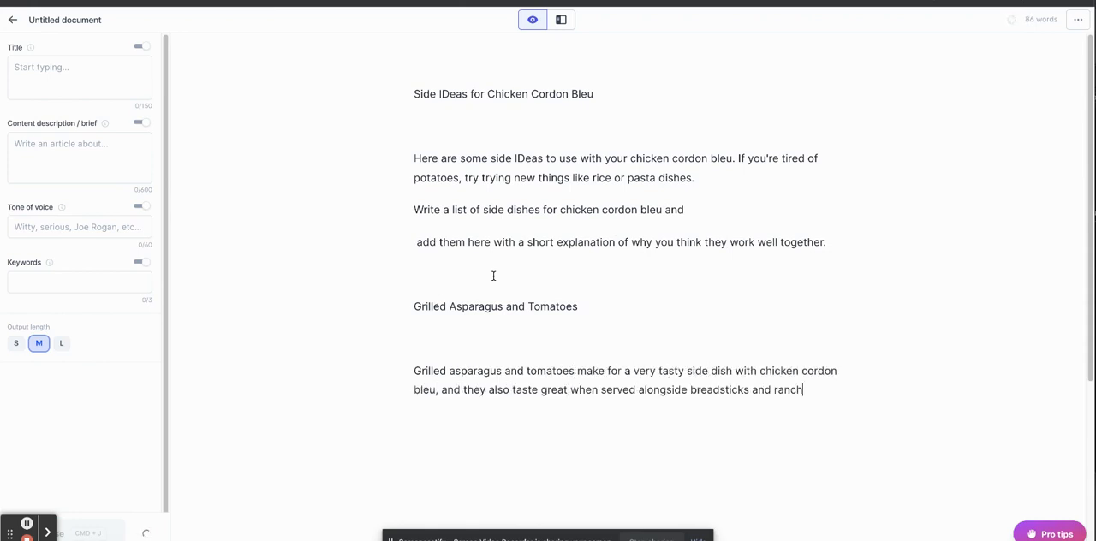
click(90, 531)
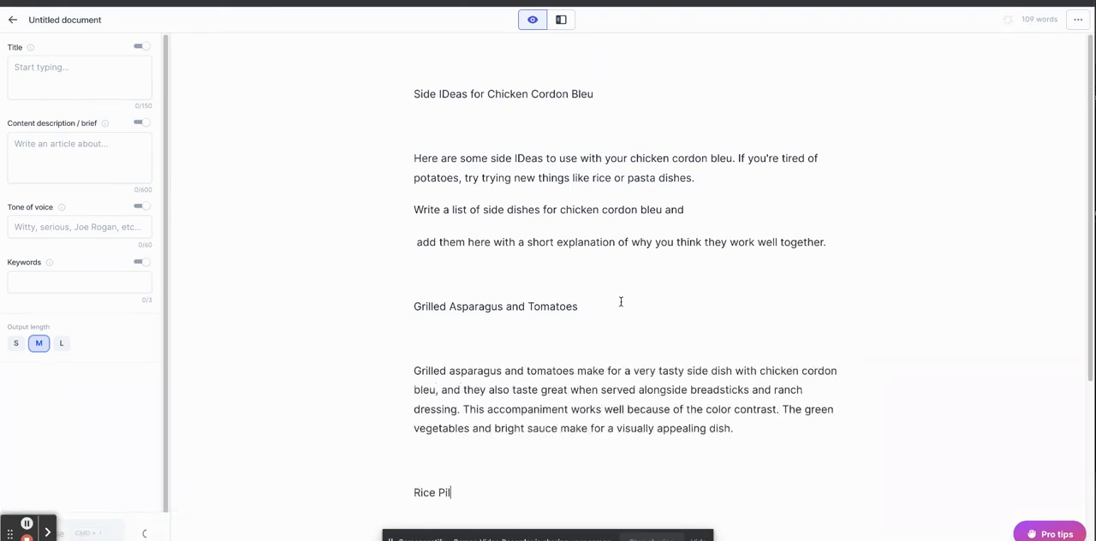
drag(1091, 185, 1089, 294)
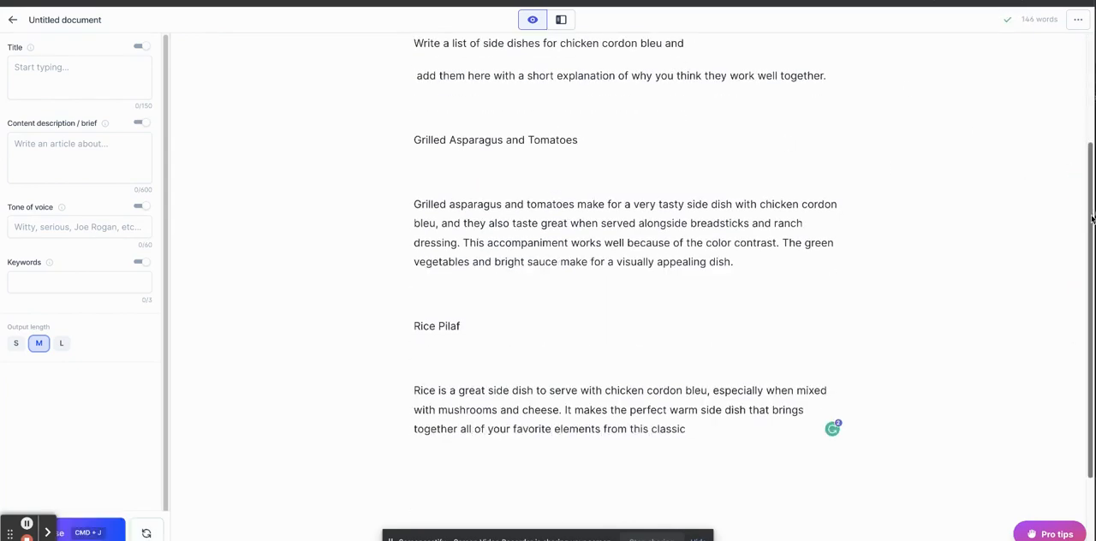
drag(1083, 216, 1048, 314)
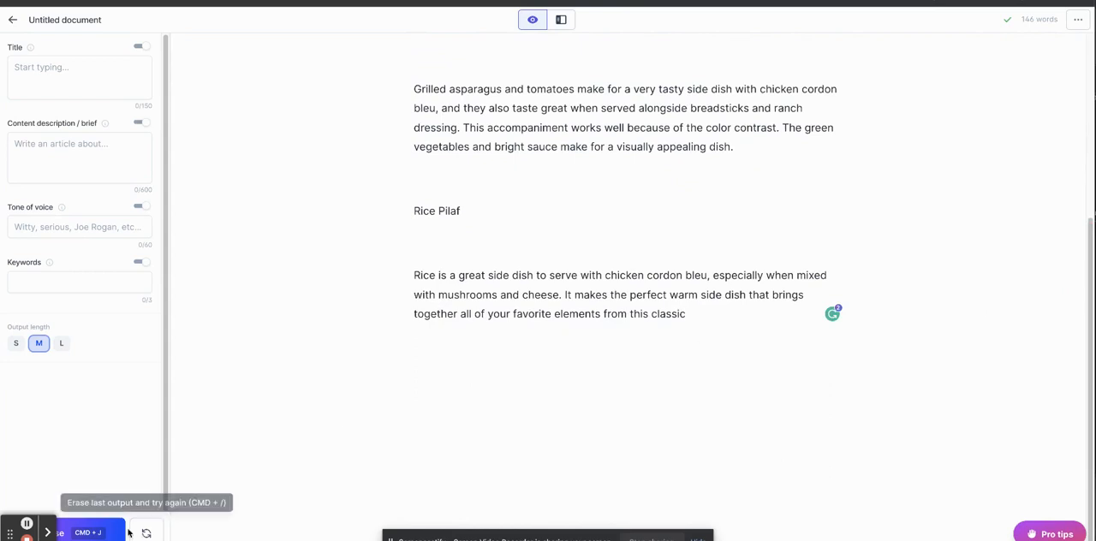
click(90, 531)
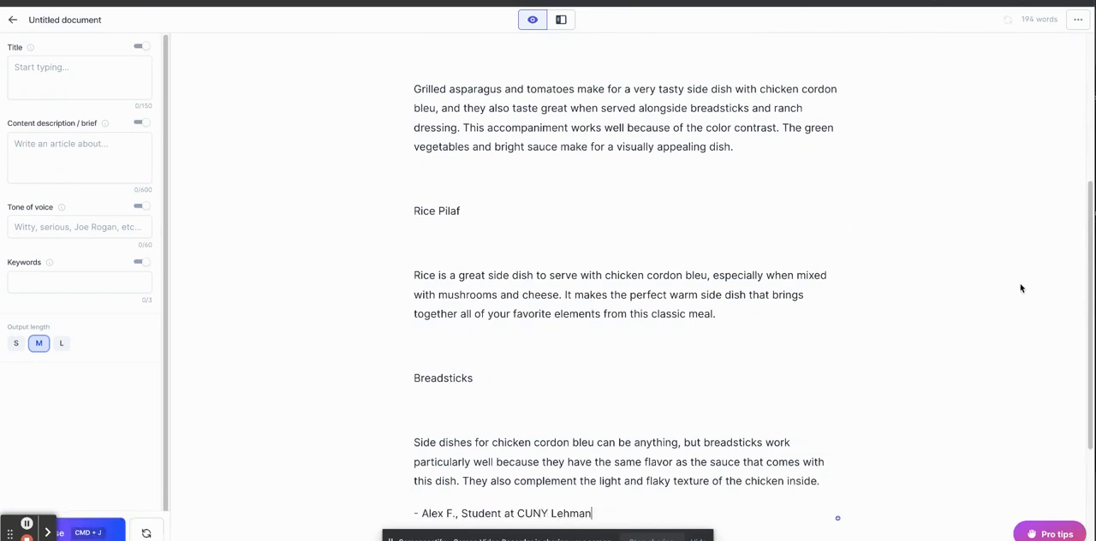
Delete the student attribution line beneath the Breadsticks paragraph.
scroll(1085, 239, down, 2)
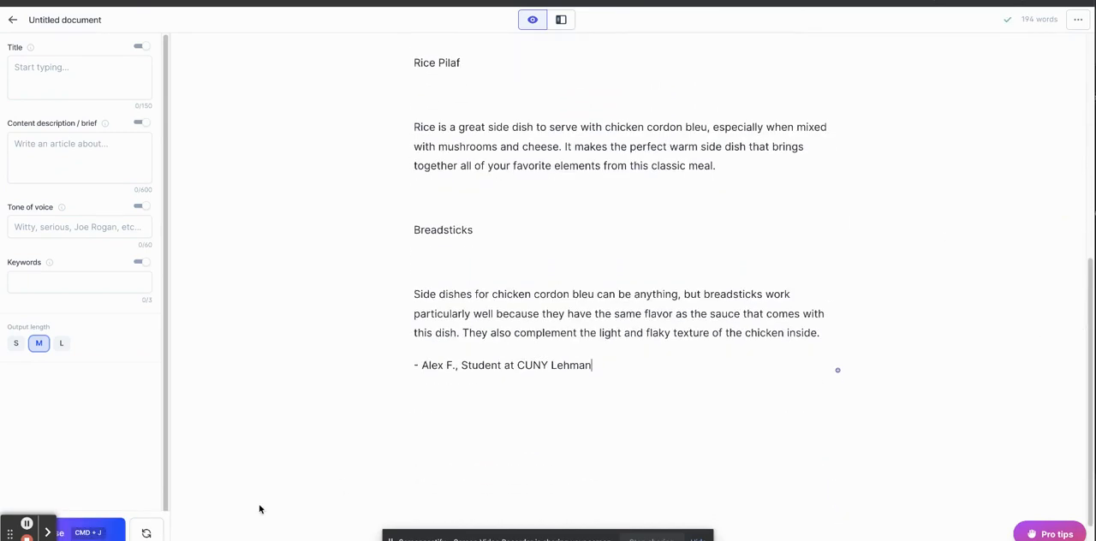
drag(626, 366, 379, 359)
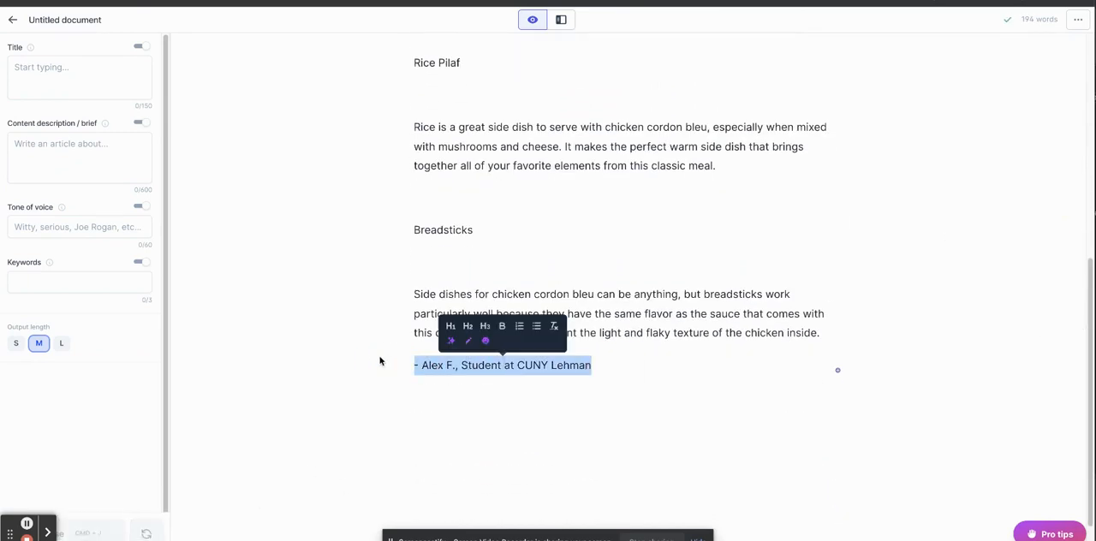
key(BackSpace)
Compose further side-dish entries after Breadsticks, covering Honey Roasted Carrots, Roasted Brussels Sprouts and Vegetable Soup.
click(92, 529)
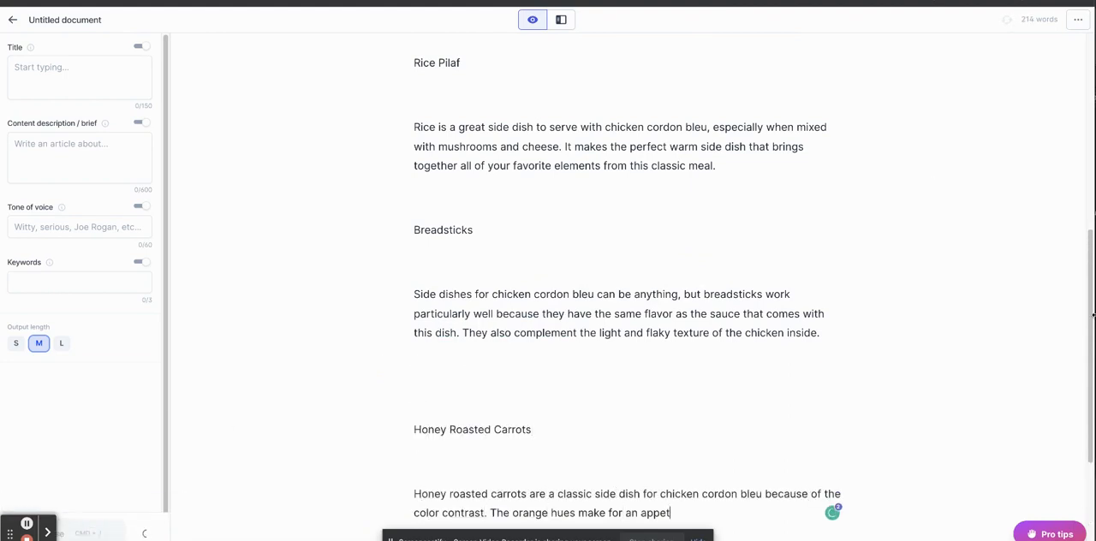
drag(1088, 255, 1090, 445)
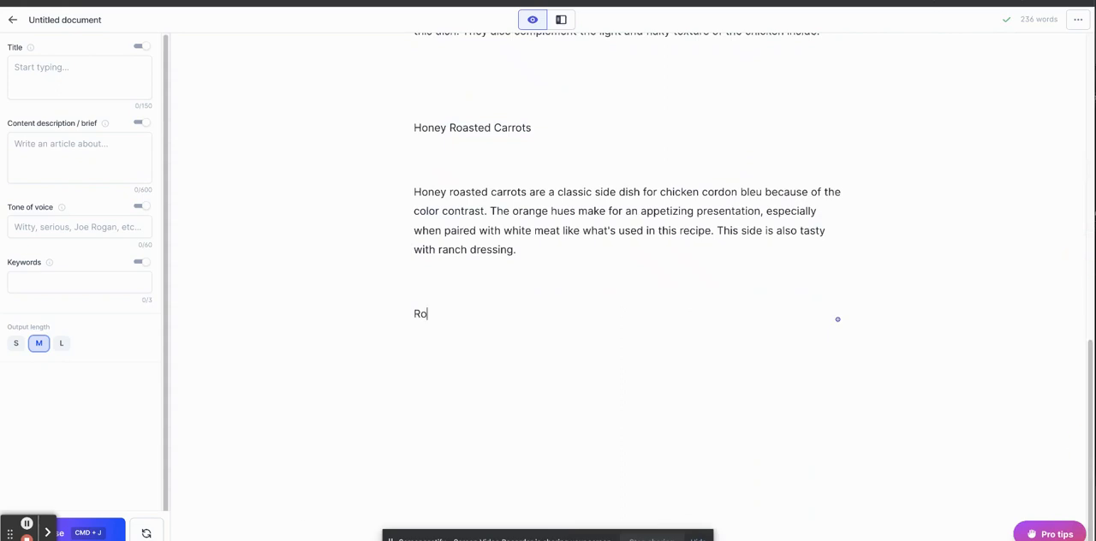
click(91, 529)
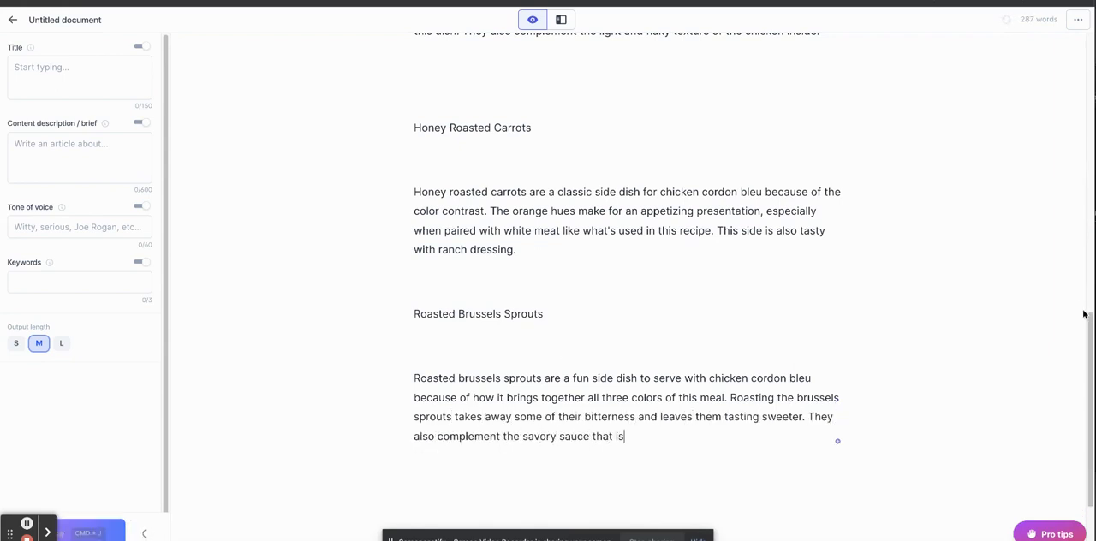
scroll(1089, 325, down, 2)
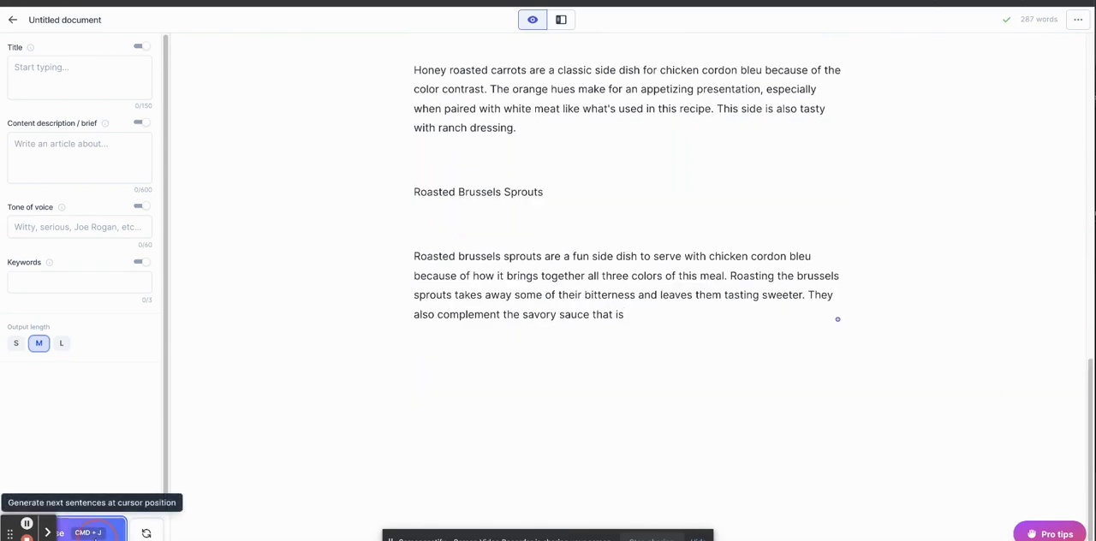
click(91, 529)
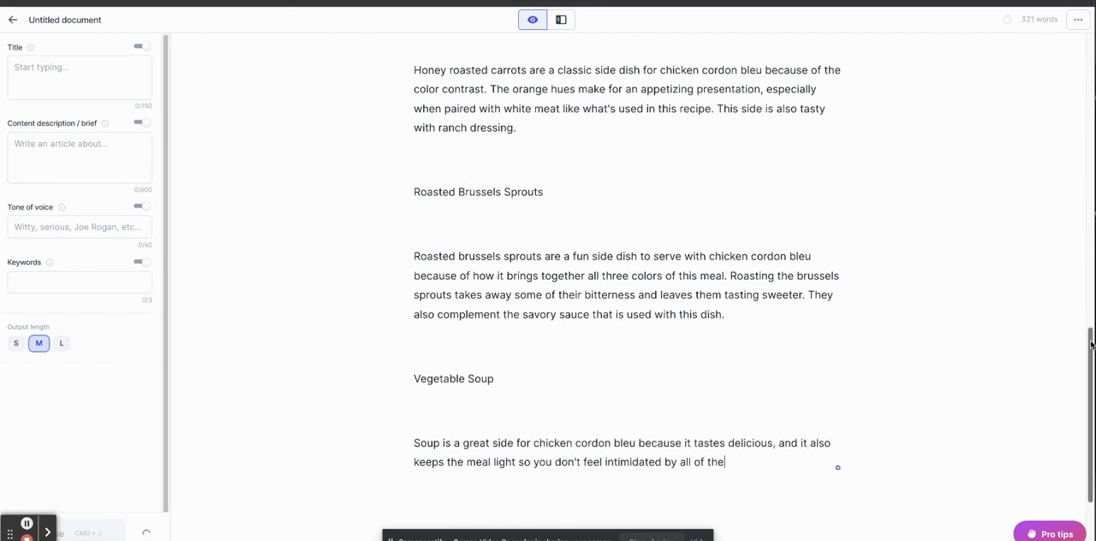
Continue composing from the unfinished Vegetable Soup paragraph, adding entries for Fish Sticks, Fried Rice and Crusty Garlic Bread.
drag(1090, 345, 1087, 428)
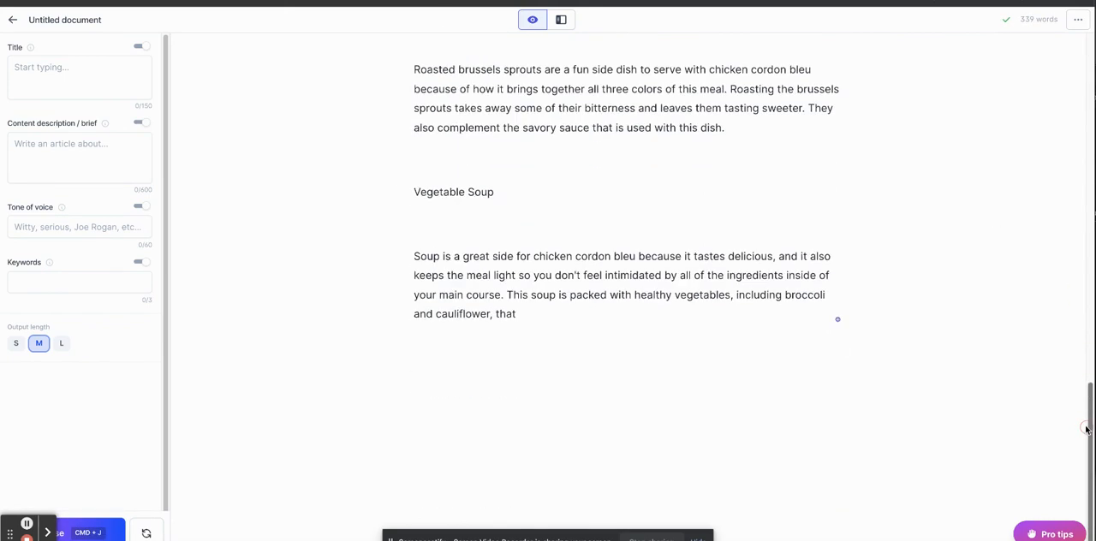
click(107, 537)
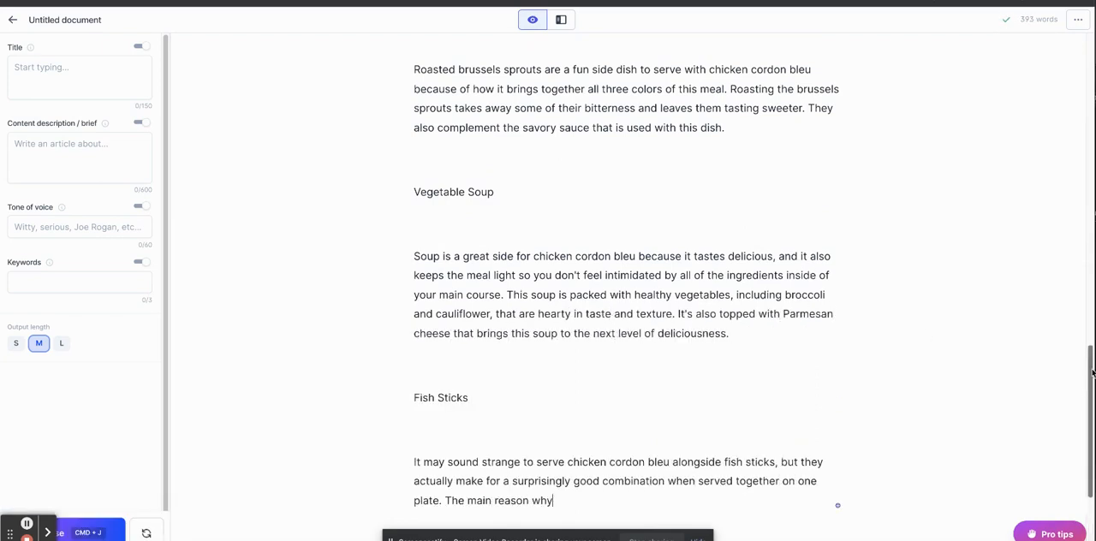
drag(1090, 371, 1085, 442)
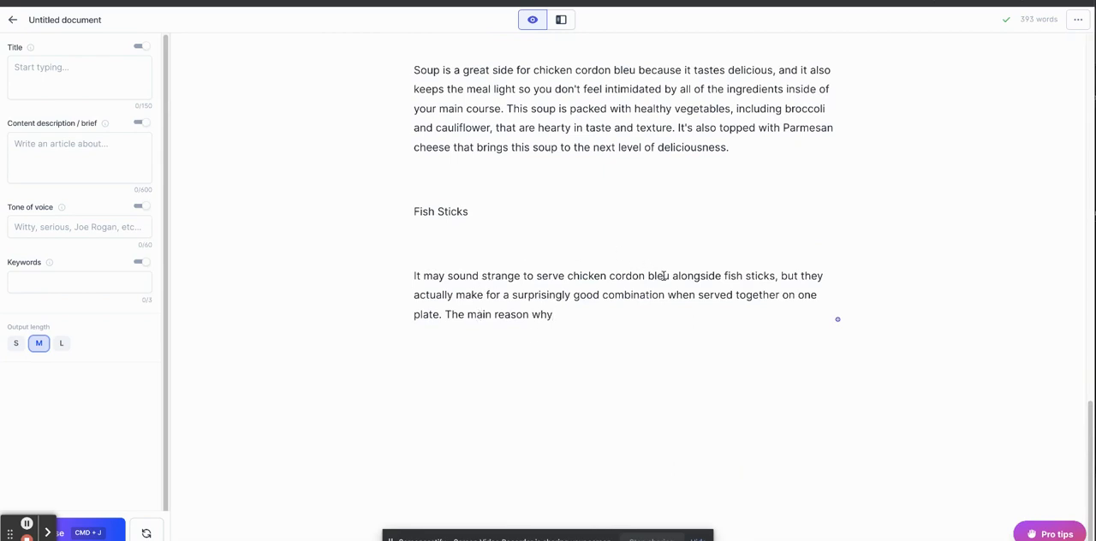
click(90, 530)
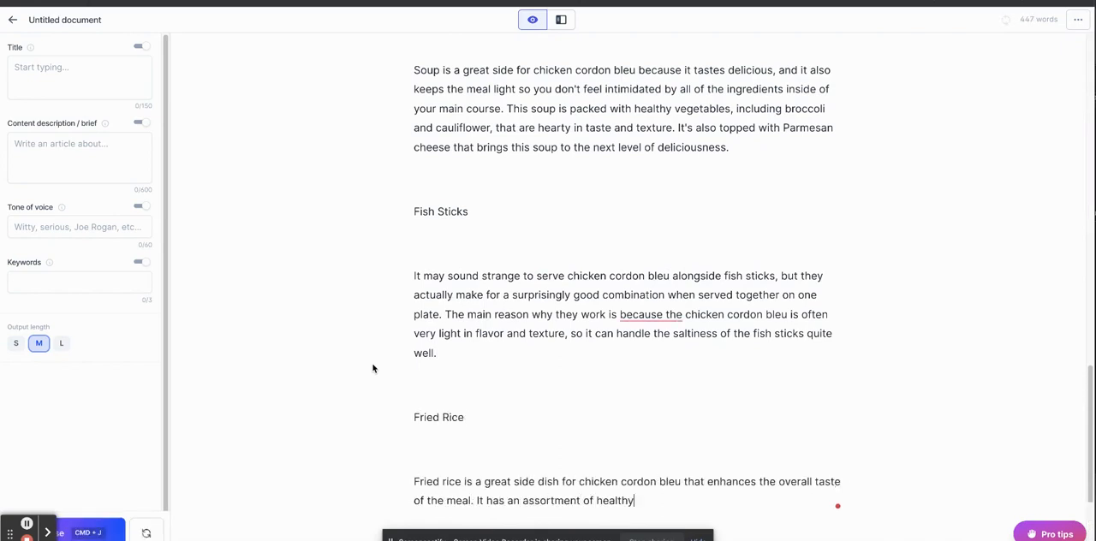
scroll(196, 451, down, 3)
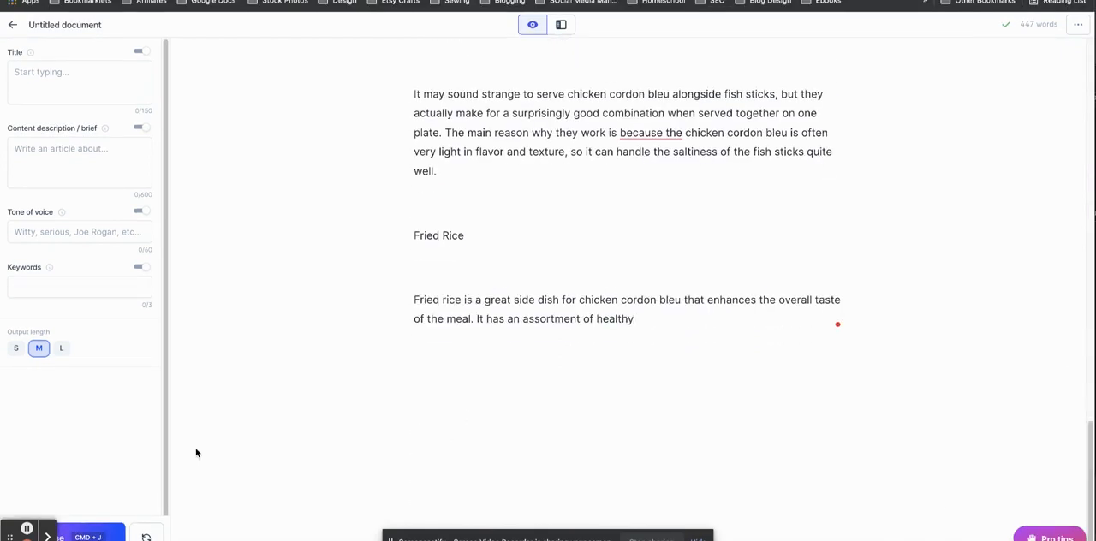
click(104, 532)
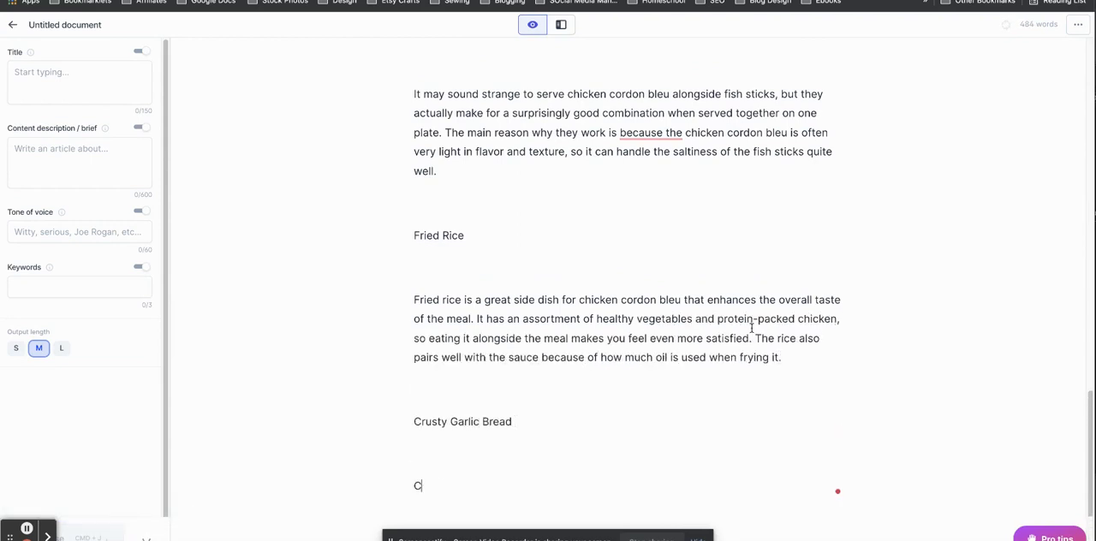
Extend the list from the unfinished Crusty Garlic Bread paragraph with Linguini, Pasta Salad and Honey Glazed Carrots entries.
drag(1089, 395, 1086, 424)
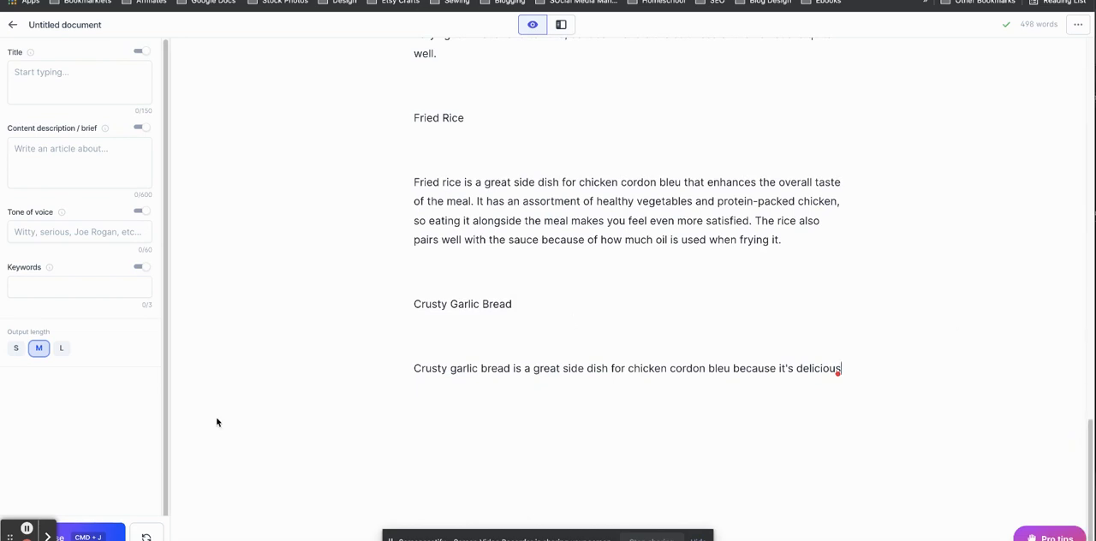
click(86, 532)
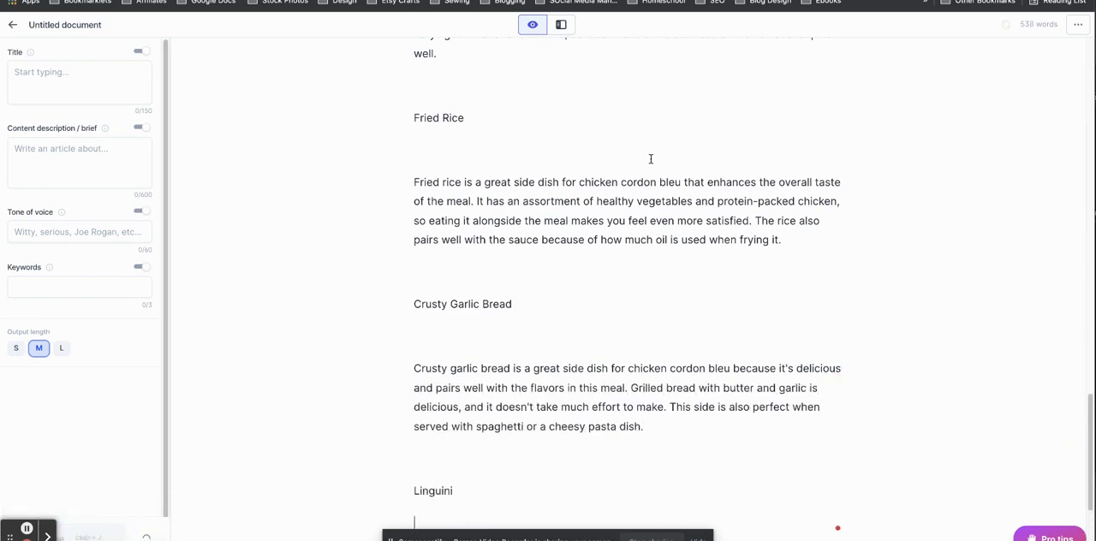
drag(1090, 406, 1090, 461)
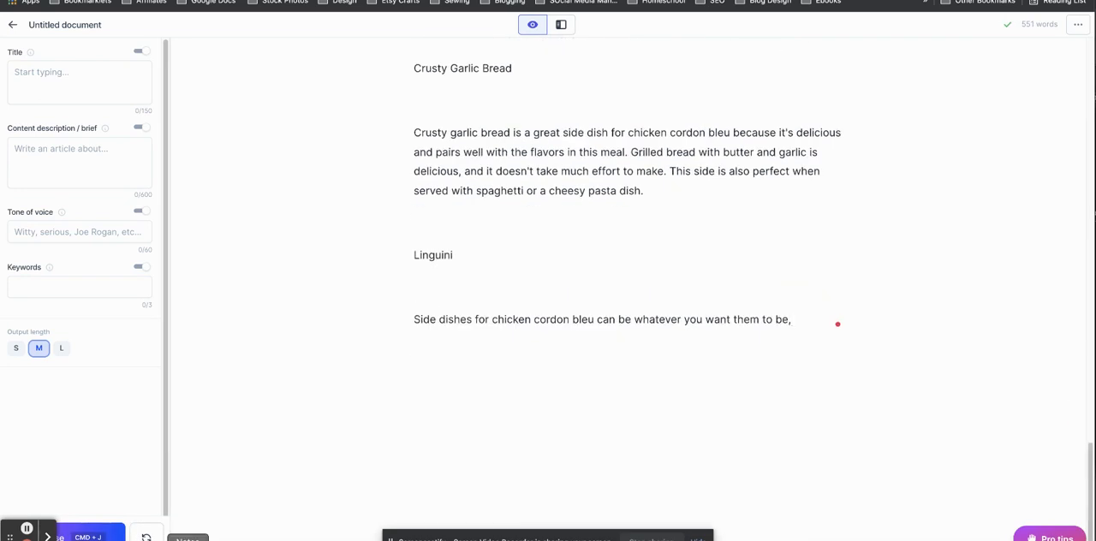
click(82, 538)
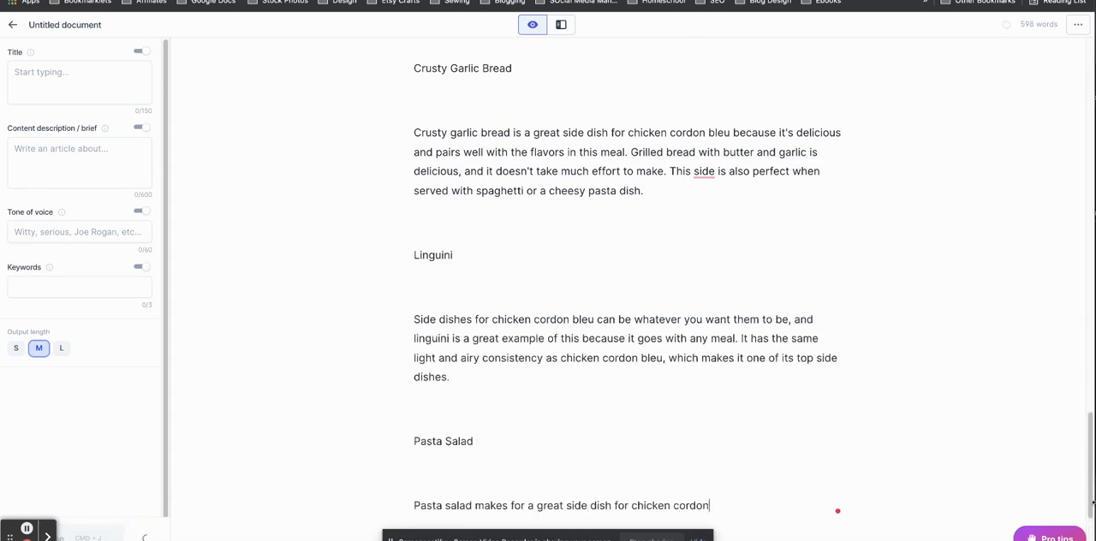
drag(1090, 469, 1090, 515)
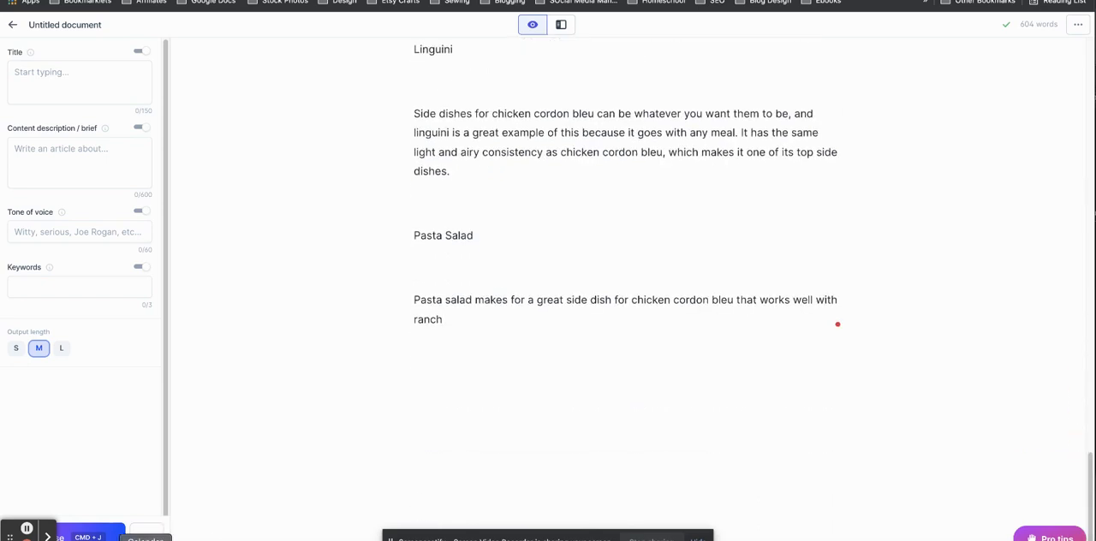
click(90, 532)
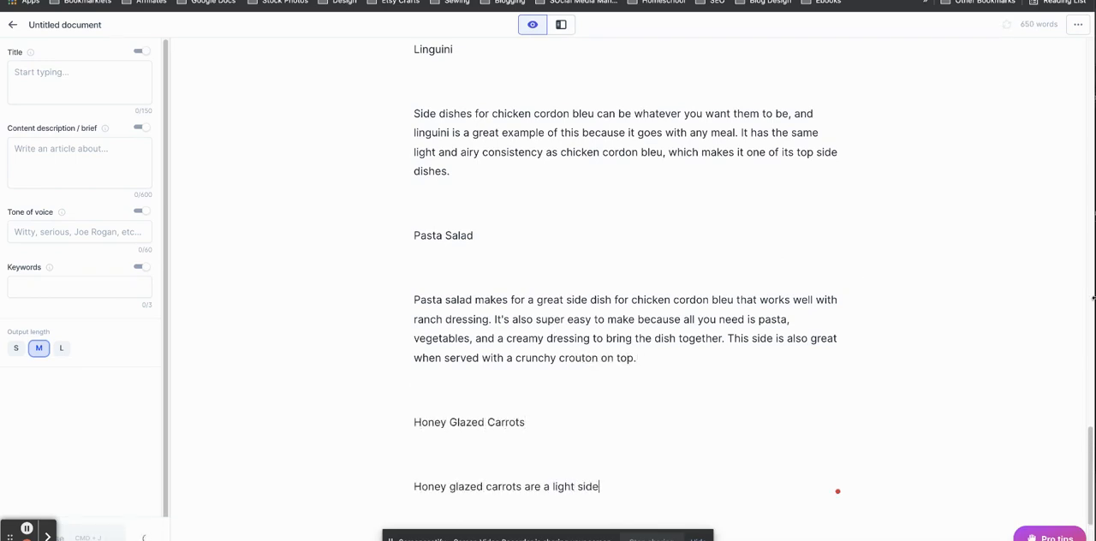
Compose more text to continue the unfinished Honey Glazed Carrots paragraph at the end of the document.
drag(1089, 448, 1081, 155)
scroll(941, 445, down, 20)
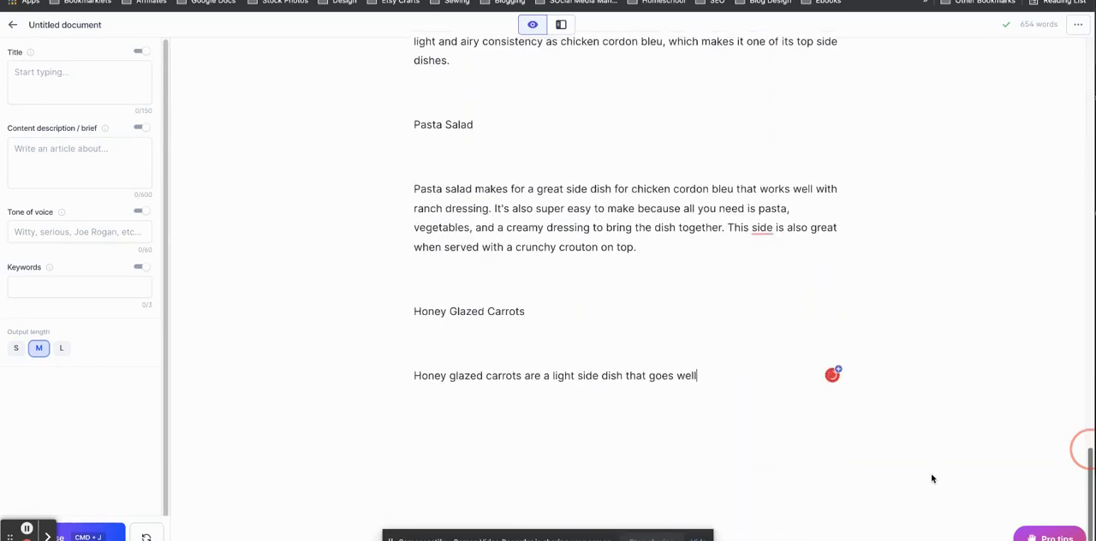
scroll(933, 479, down, 1)
click(79, 536)
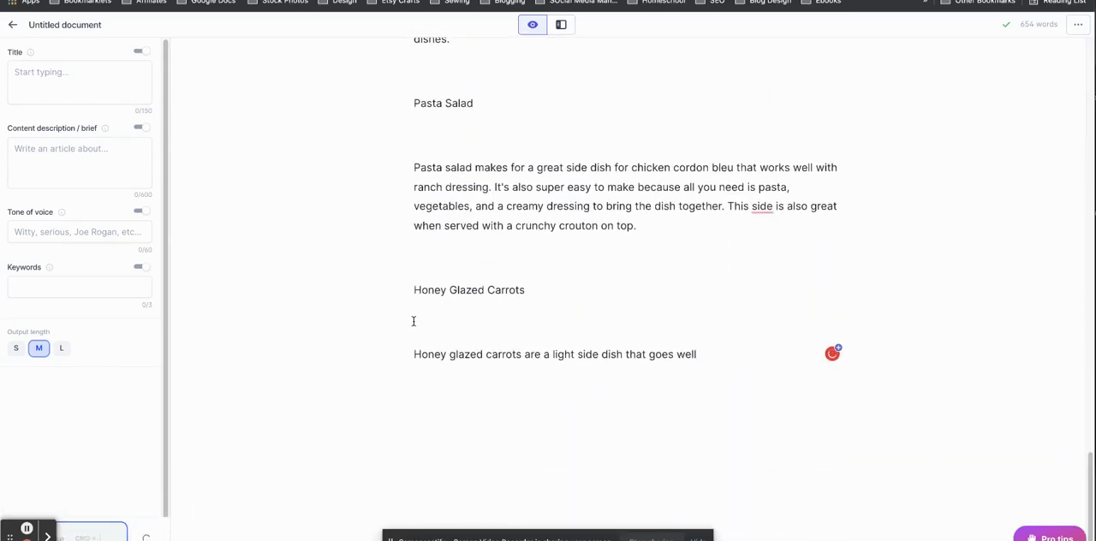
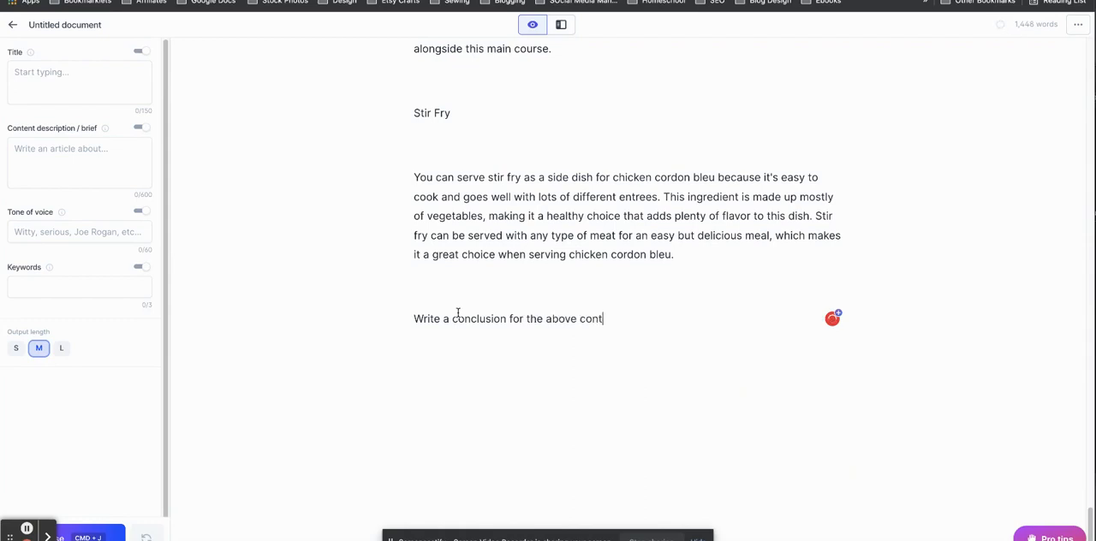
Try to generate a conclusion for the side-dish article after the Stir Fry entry, regenerating the output for alternative versions.
click(90, 534)
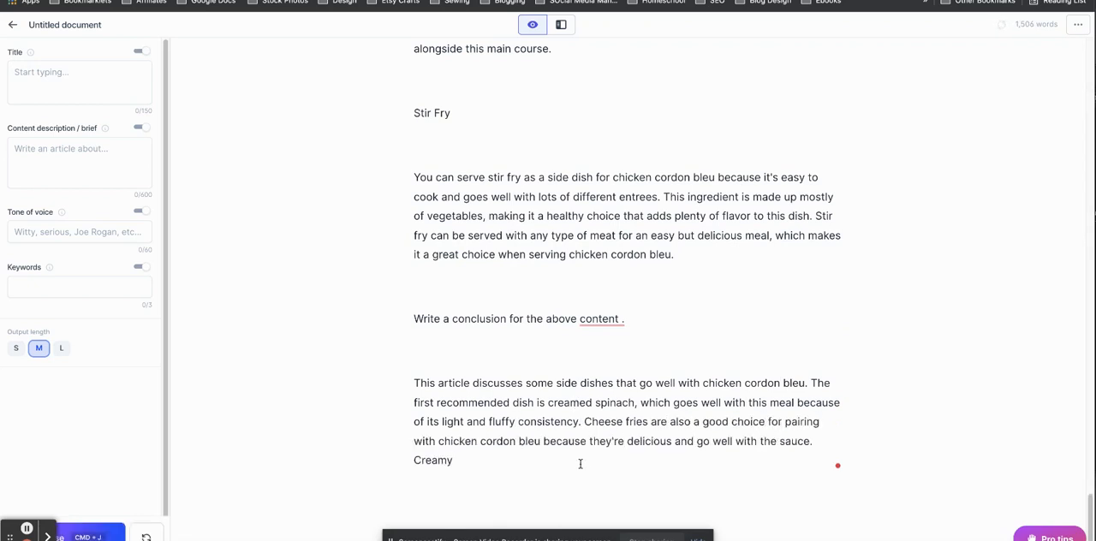
click(146, 537)
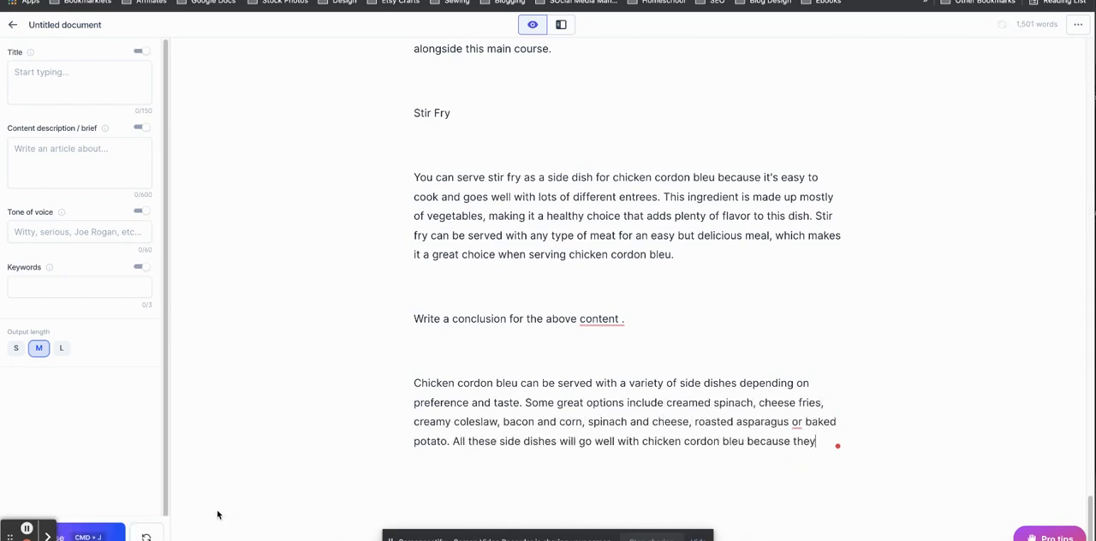
click(146, 536)
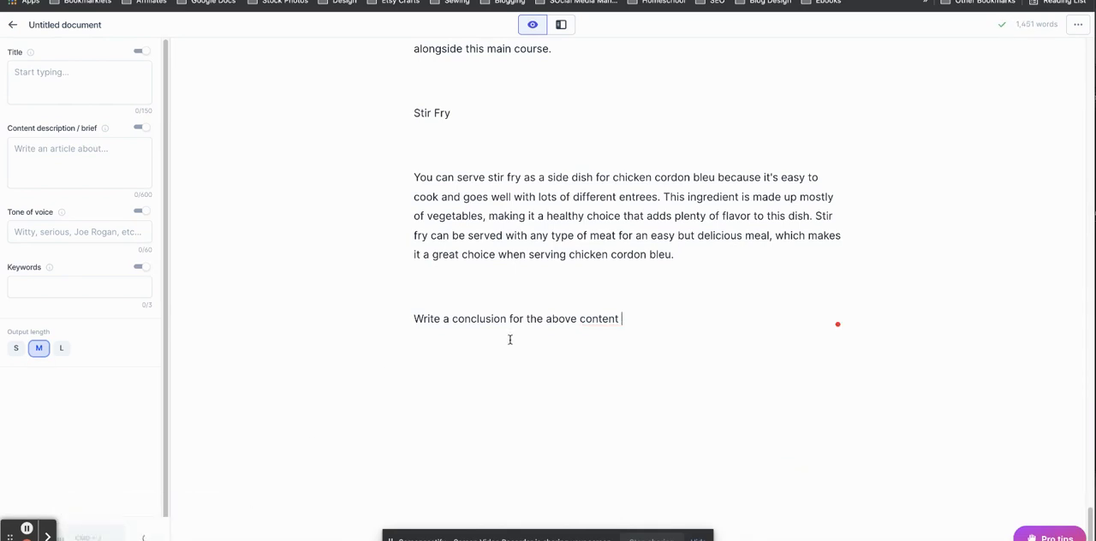
key(Return)
text(Write an introduction to the above content.)
key(Return)
text(Create a title for this document.)
key(Return)
text(Write a)
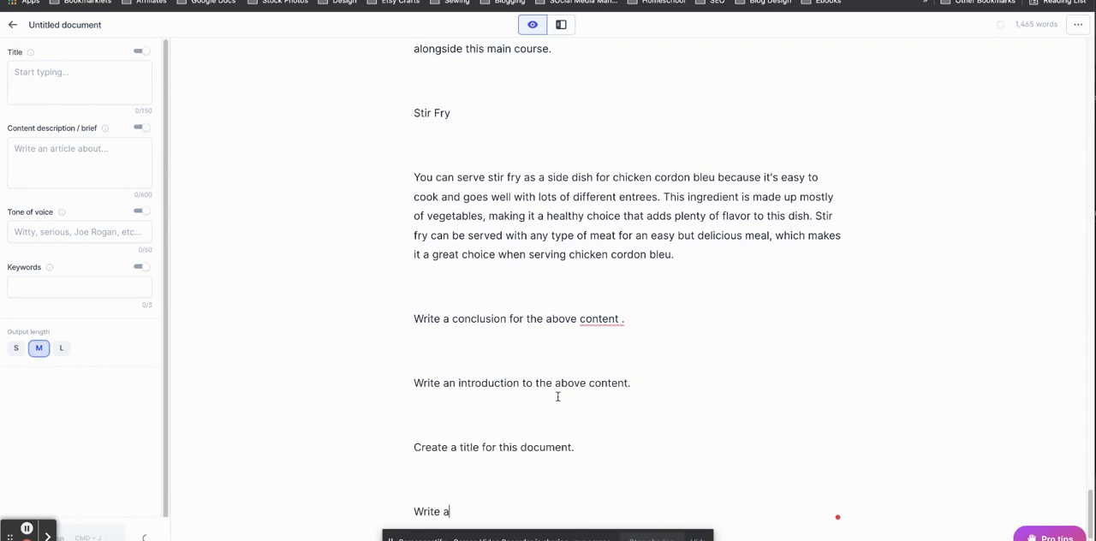
text( head paragraph for this article that summarizes its key points.)
Delete the conclusion prompt and all generated text below the Stir Fry paragraph.
drag(413, 318, 770, 506)
drag(411, 312, 765, 284)
key(BackSpace)
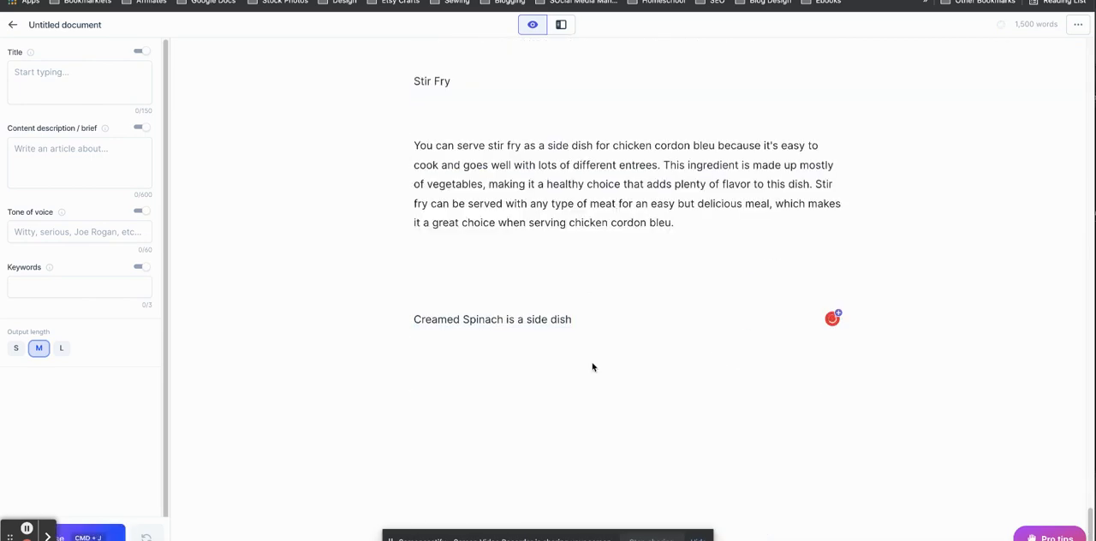
drag(598, 323, 403, 310)
key(BackSpace)
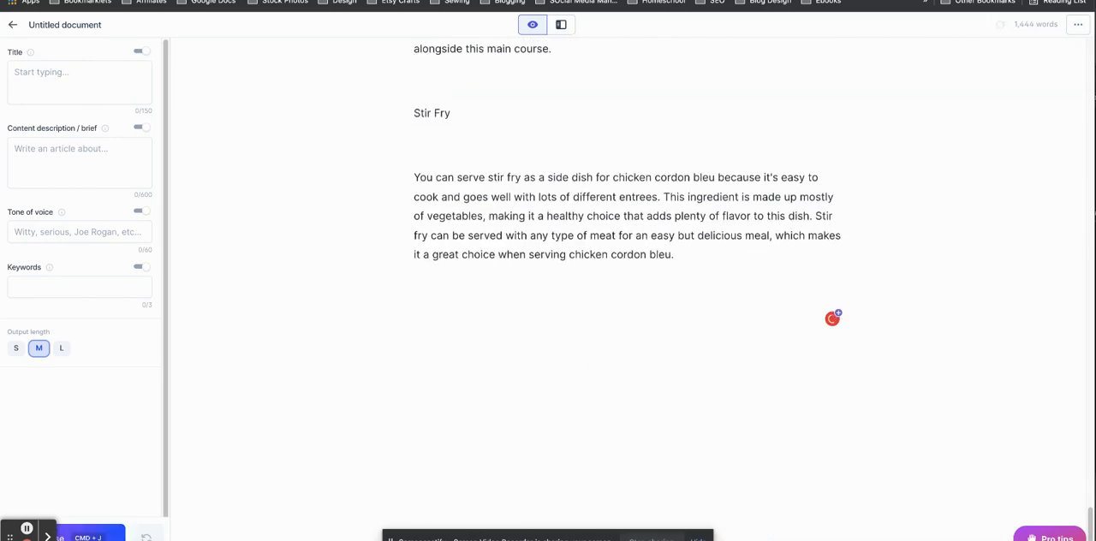
Title the untitled side-dish document "What to Serve with Chicken Cordon Bleu" and save the title.
drag(1089, 519, 1090, 53)
click(90, 27)
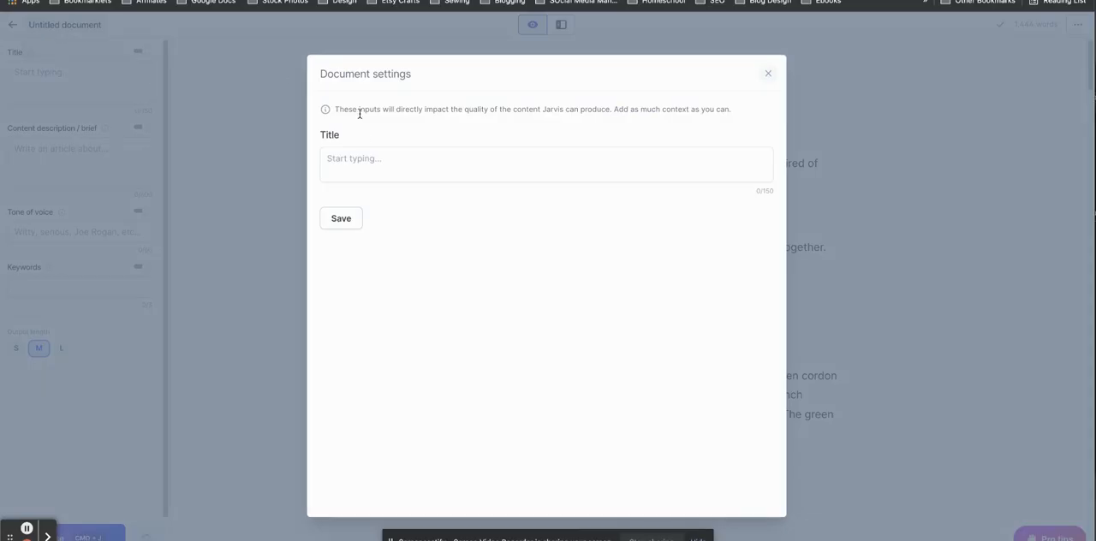
click(363, 158)
text(Wh)
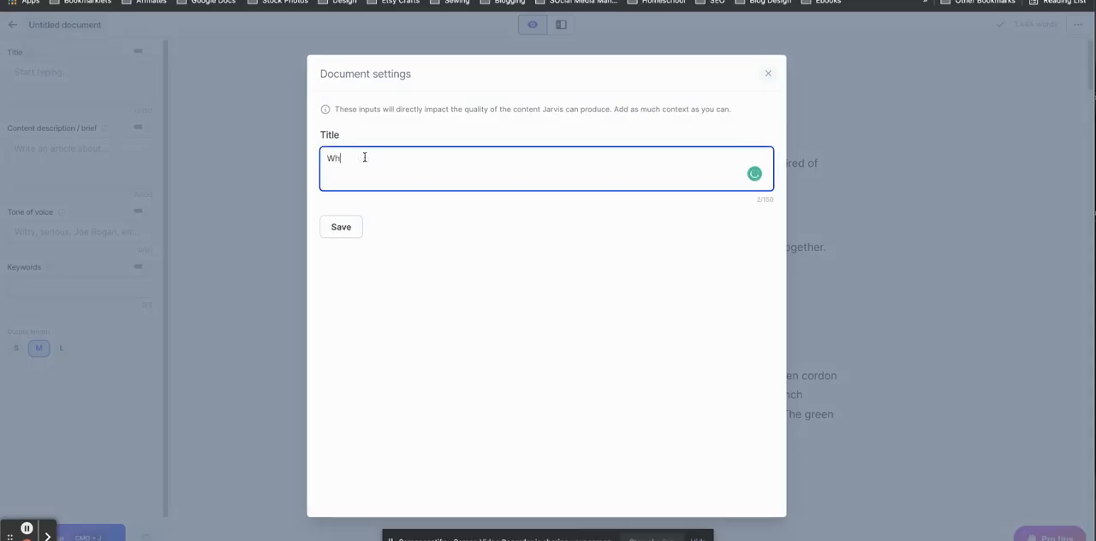
text(at to serve with Chicken Cordon Bleu)
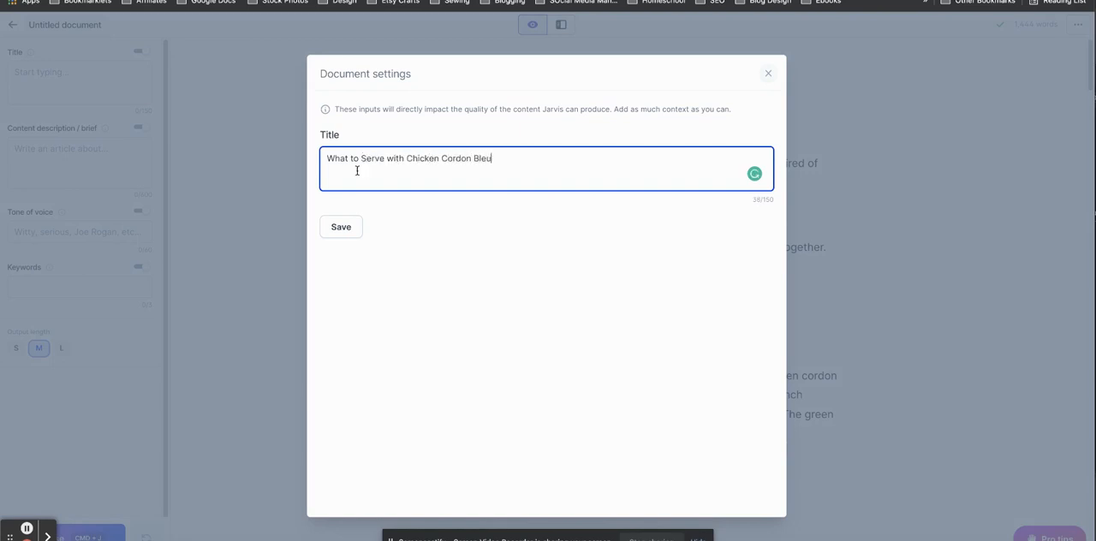
click(347, 227)
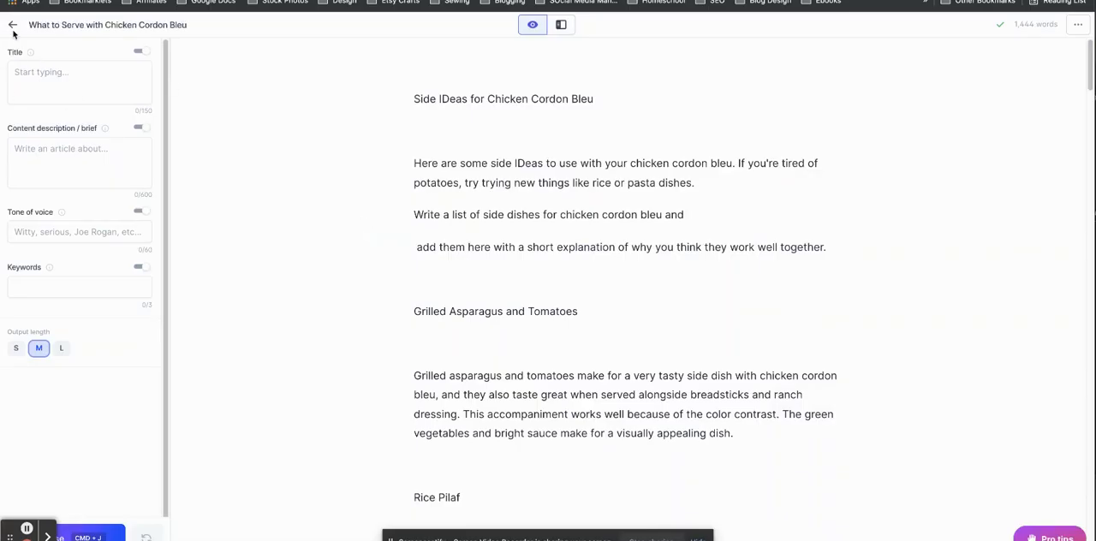
Create a new document from scratch with the heading "Can I Take Magnesium While Breastfeeding?".
click(13, 27)
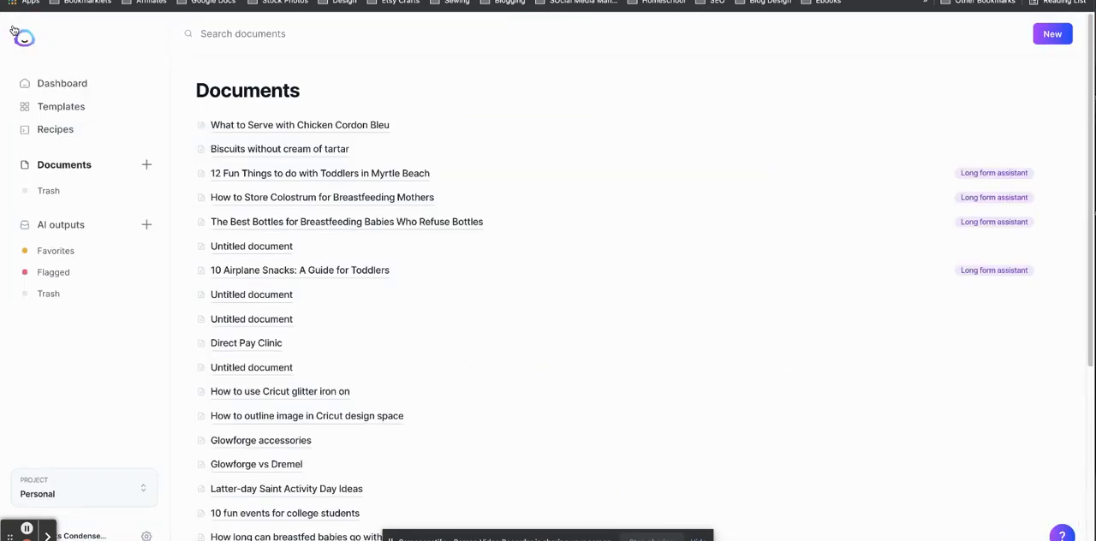
click(1043, 39)
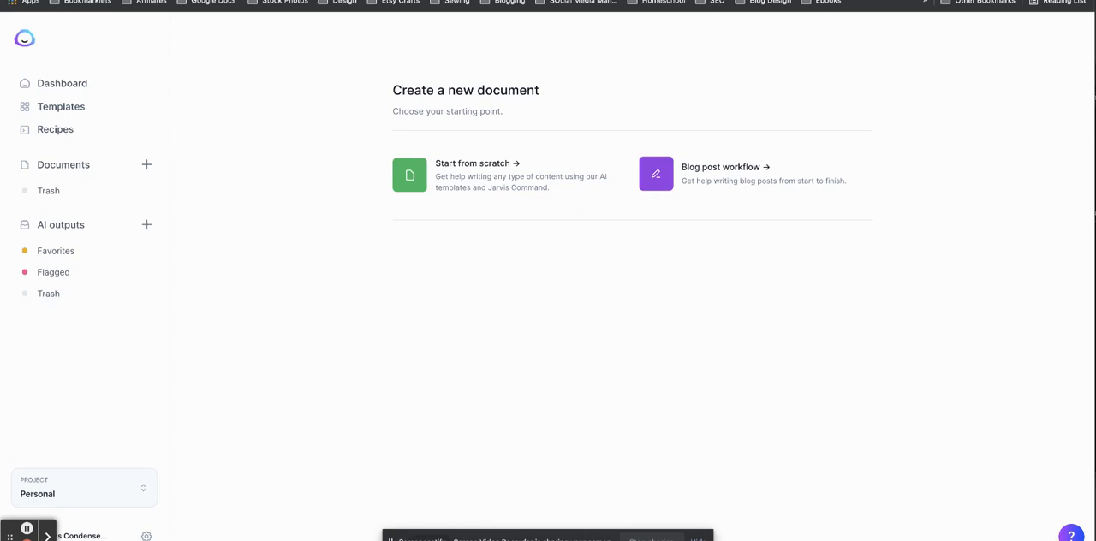
click(516, 177)
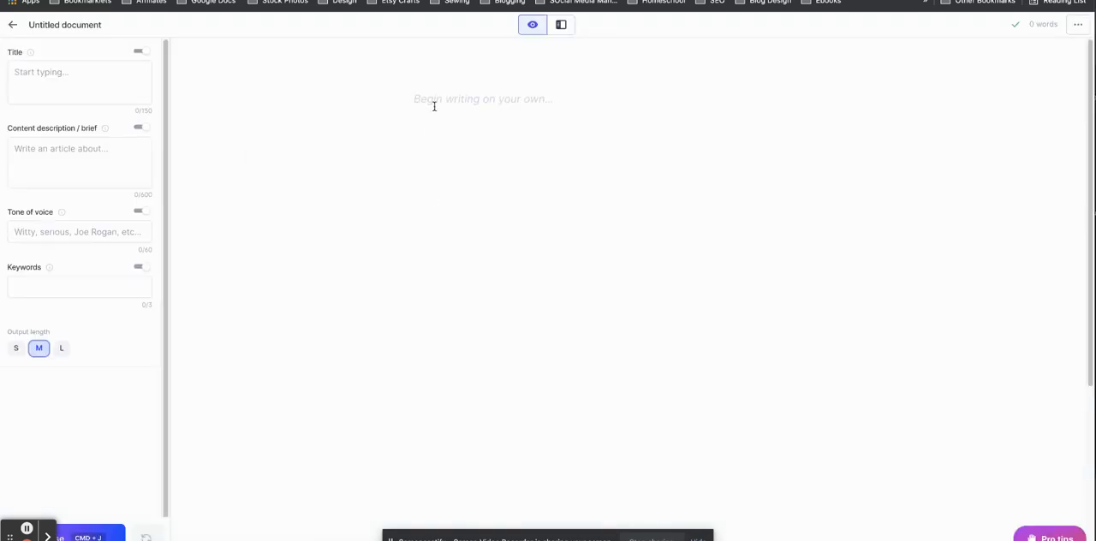
text(While Breast)
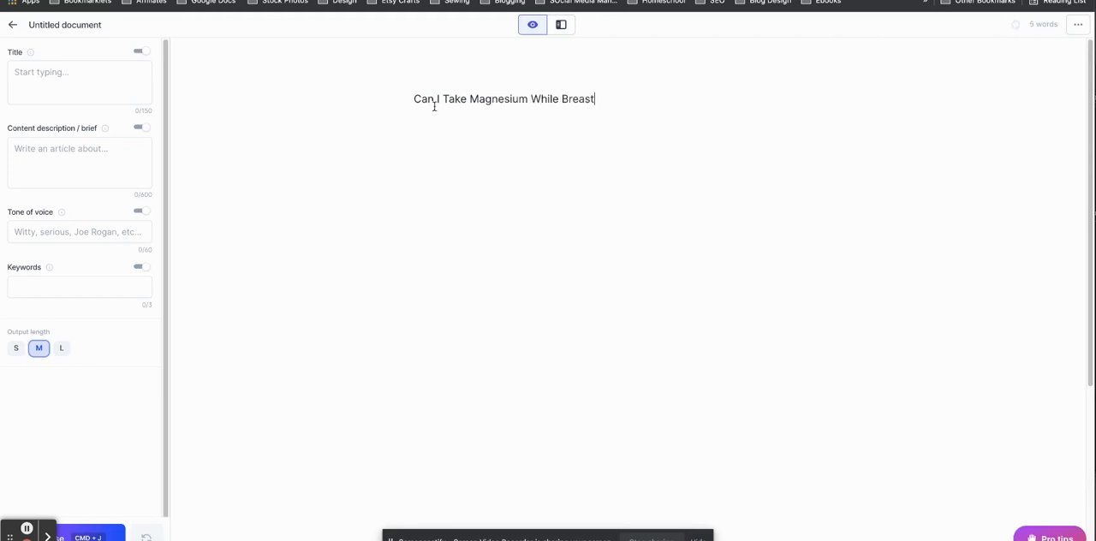
Generate an opening paragraph for the magnesium article, regenerating it twice to get a different version.
click(123, 533)
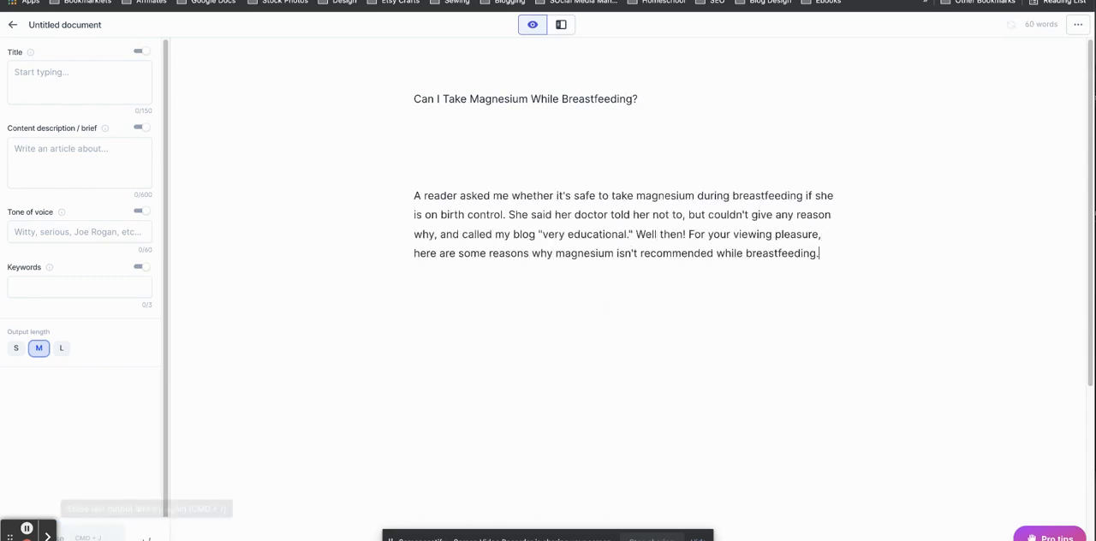
click(146, 532)
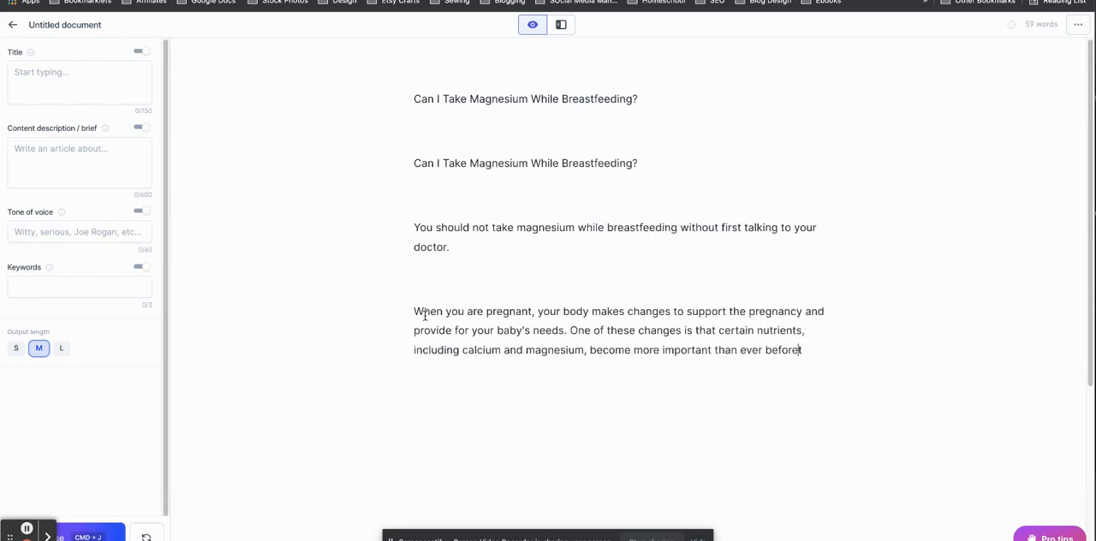
click(147, 532)
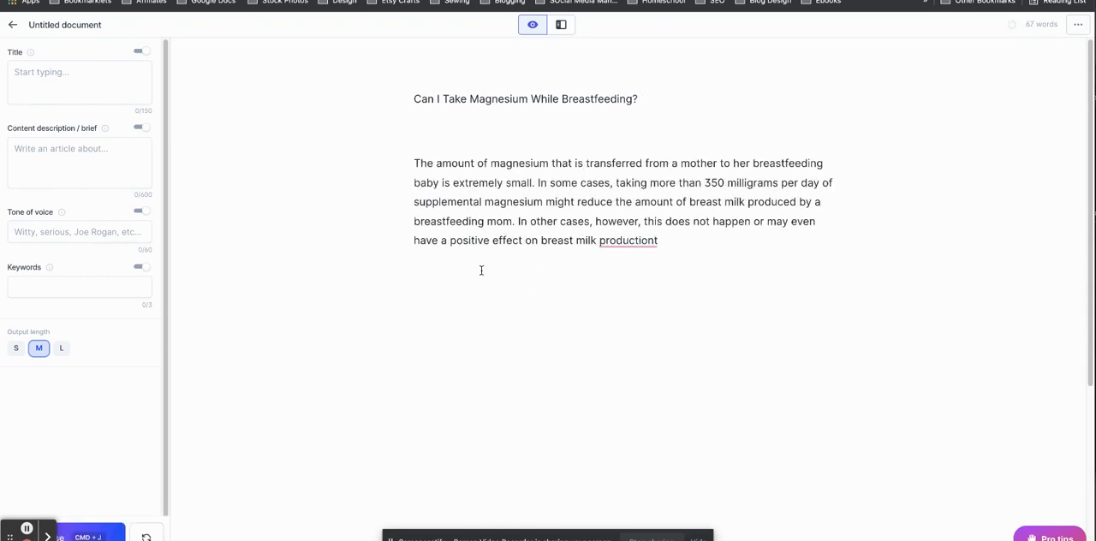
Compose more of the magnesium article, covering infant side effects, magnesium in breast milk and time-released supplements.
click(86, 533)
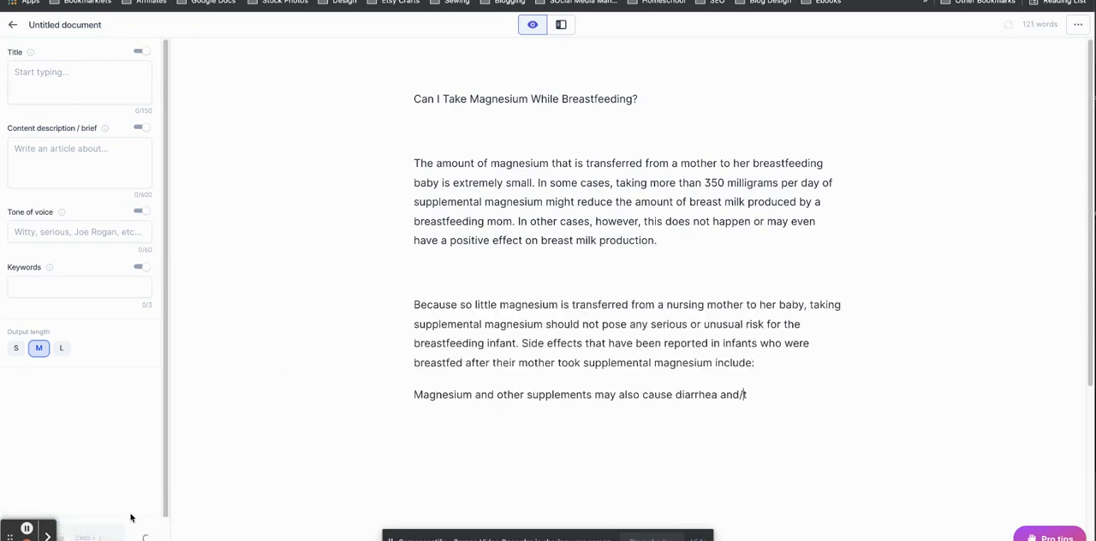
click(85, 533)
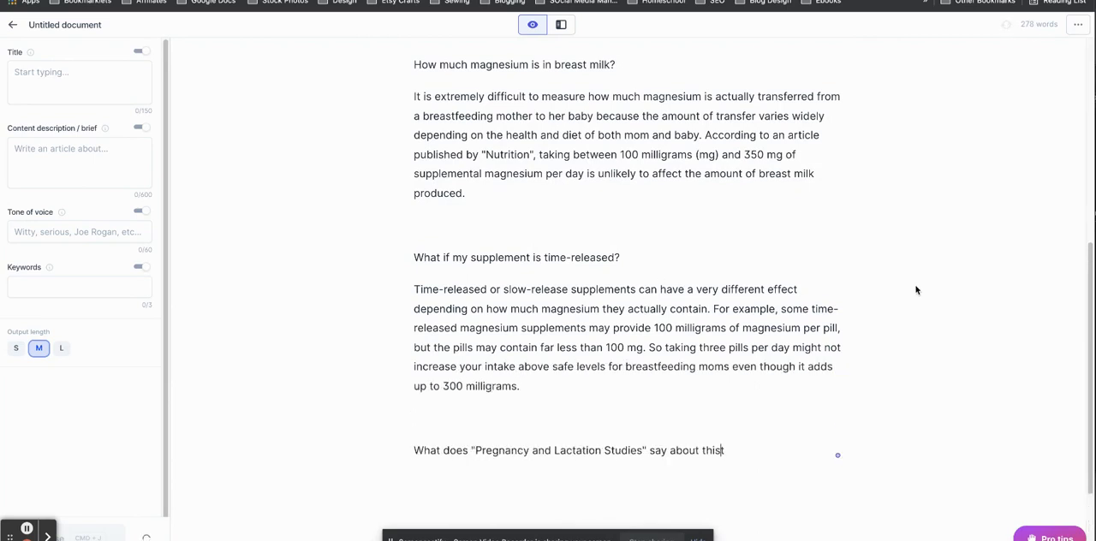
drag(1090, 328, 1077, 438)
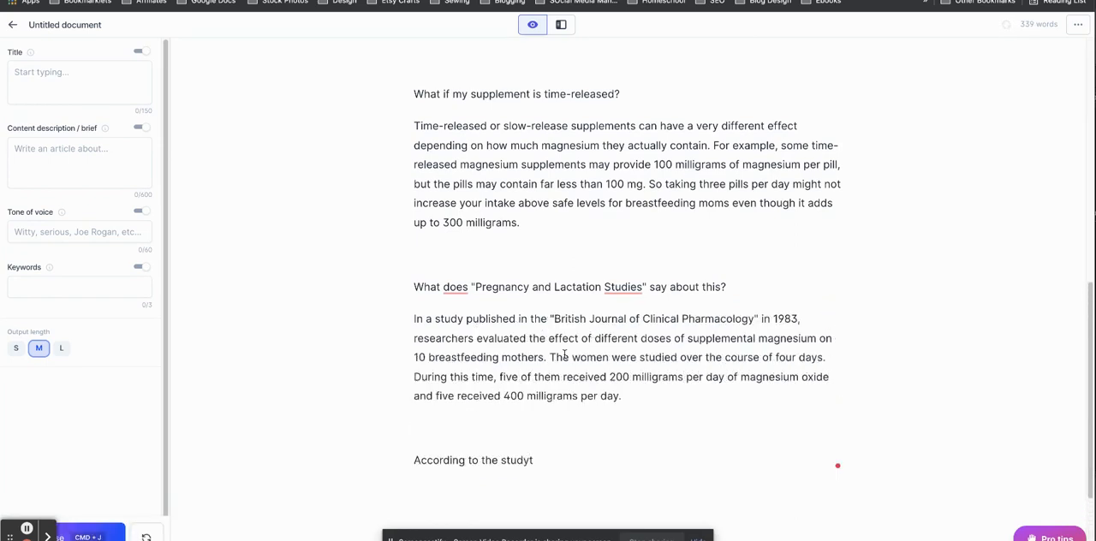
Continue composing from the unfinished "According to the study" sentence, adding the other-concerns section and closing advice on high doses.
key(BackSpace)
click(94, 534)
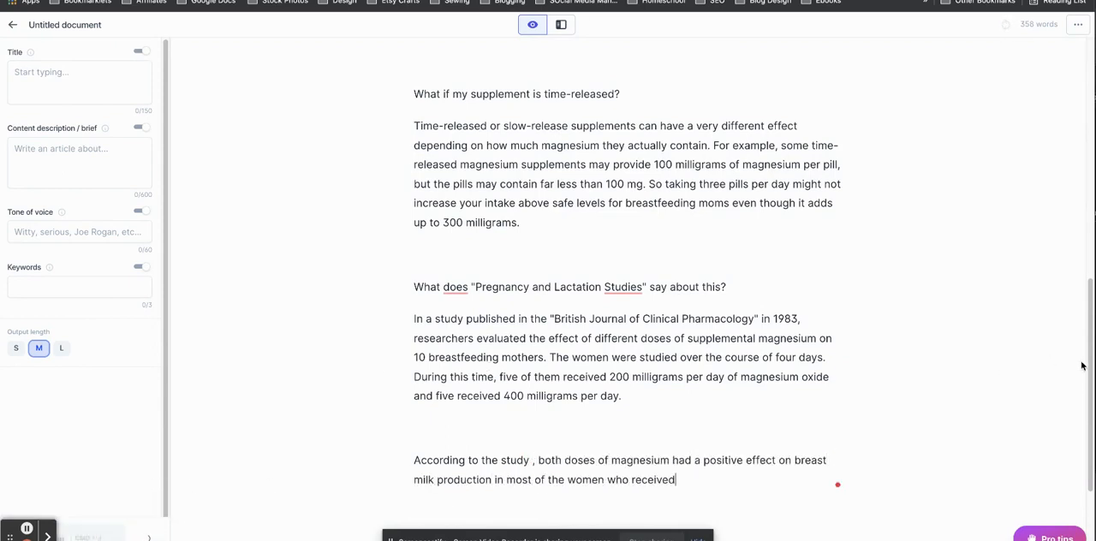
drag(1089, 362, 1088, 421)
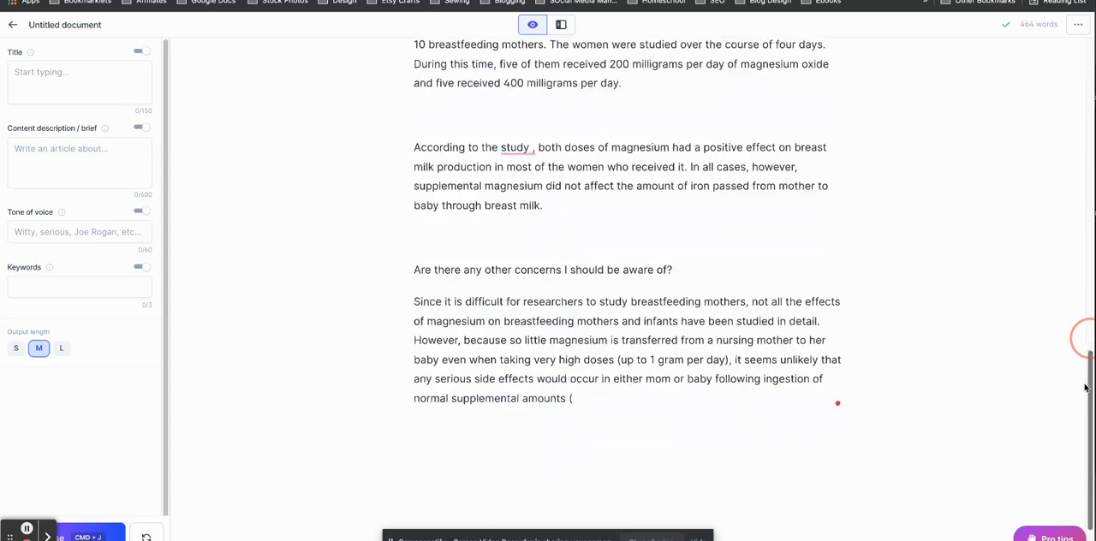
click(122, 537)
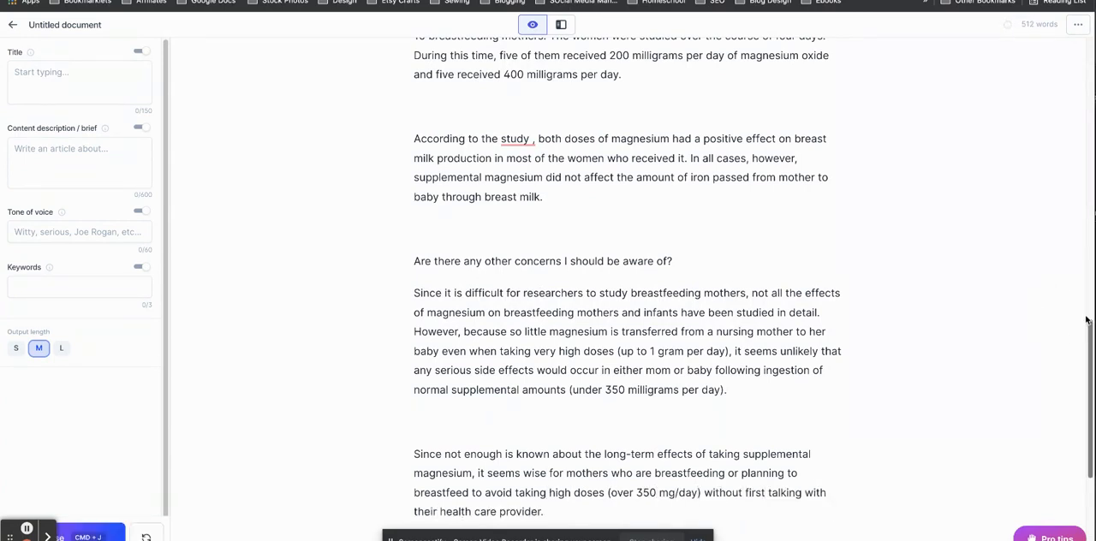
Delete the generated author credit line at the end of the magnesium article.
scroll(1085, 320, down, 3)
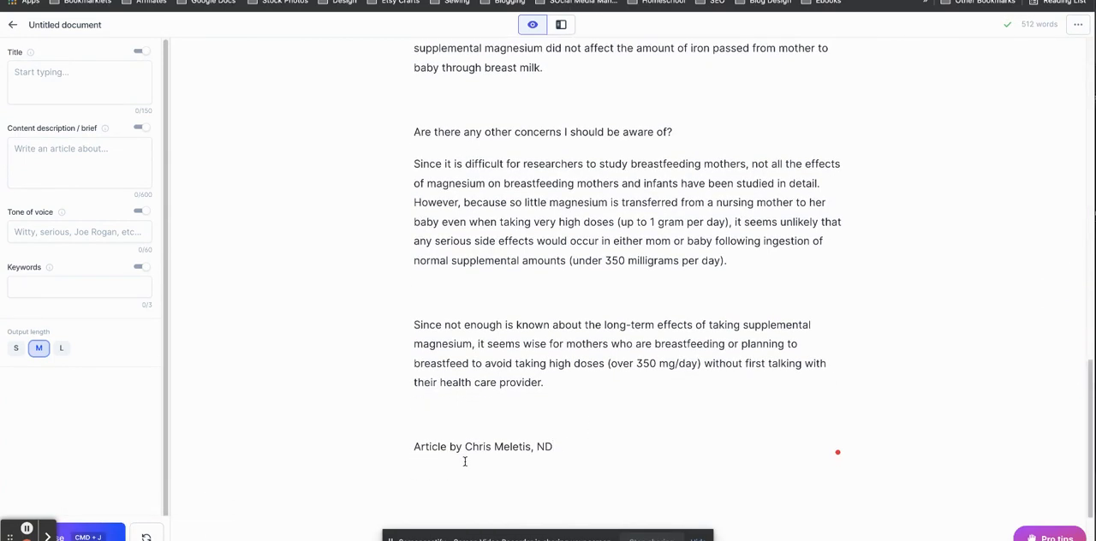
drag(558, 441, 357, 440)
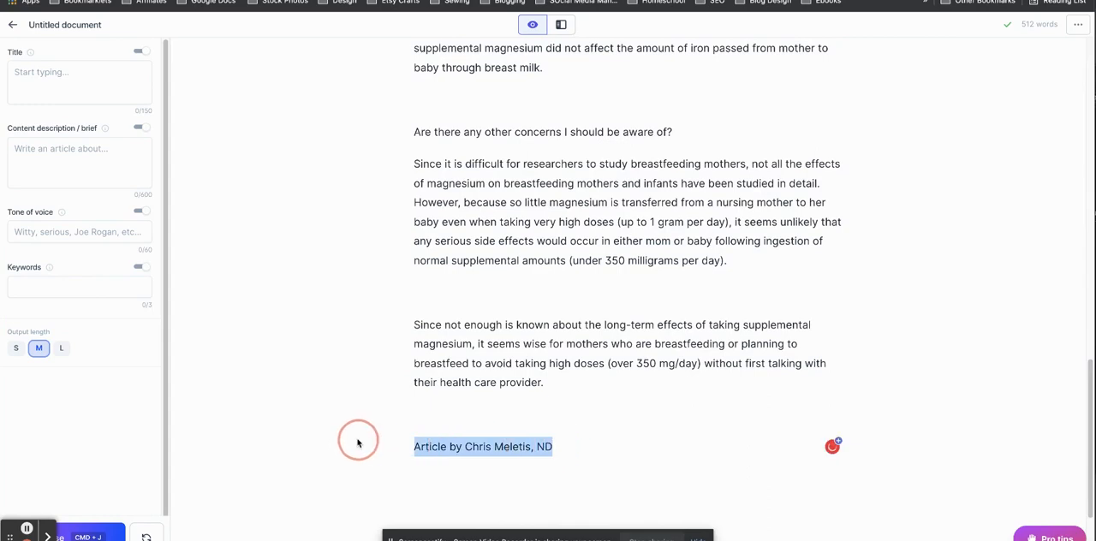
key(BackSpace)
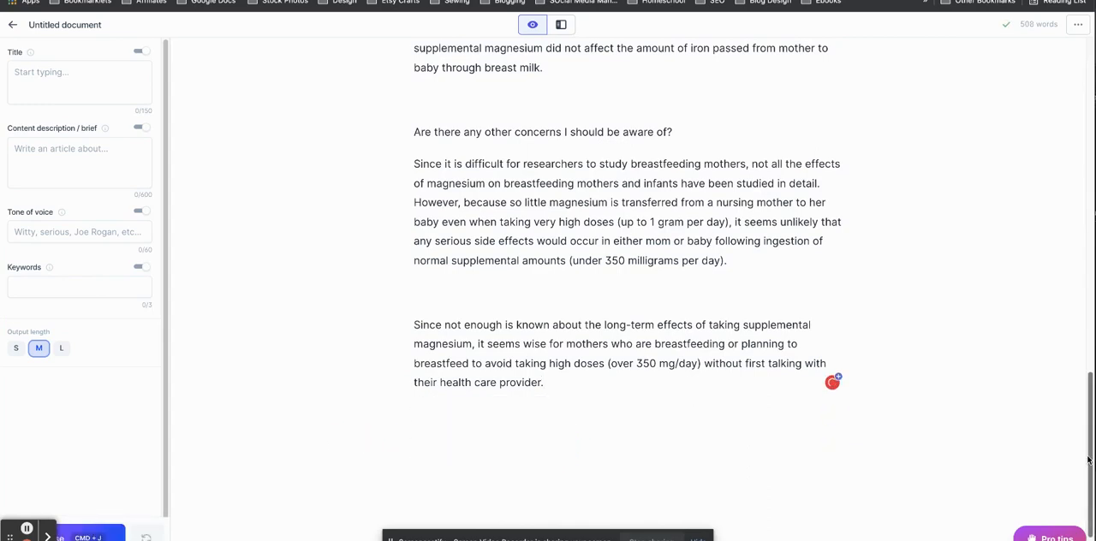
Title the magnesium document "Can I Take Magnesium While Breastfeeding?" and save the title.
drag(1082, 457, 1077, 67)
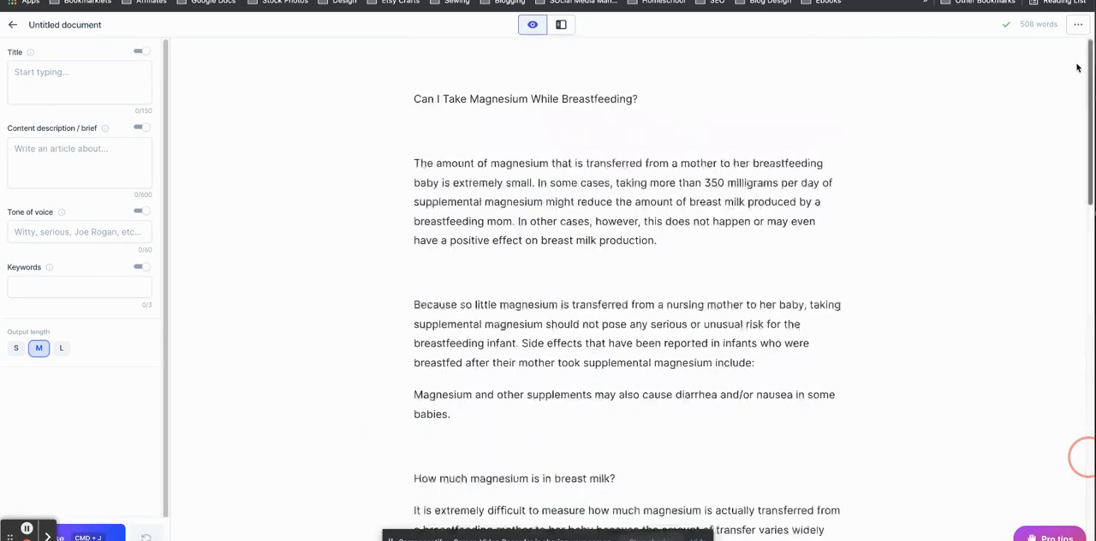
click(98, 24)
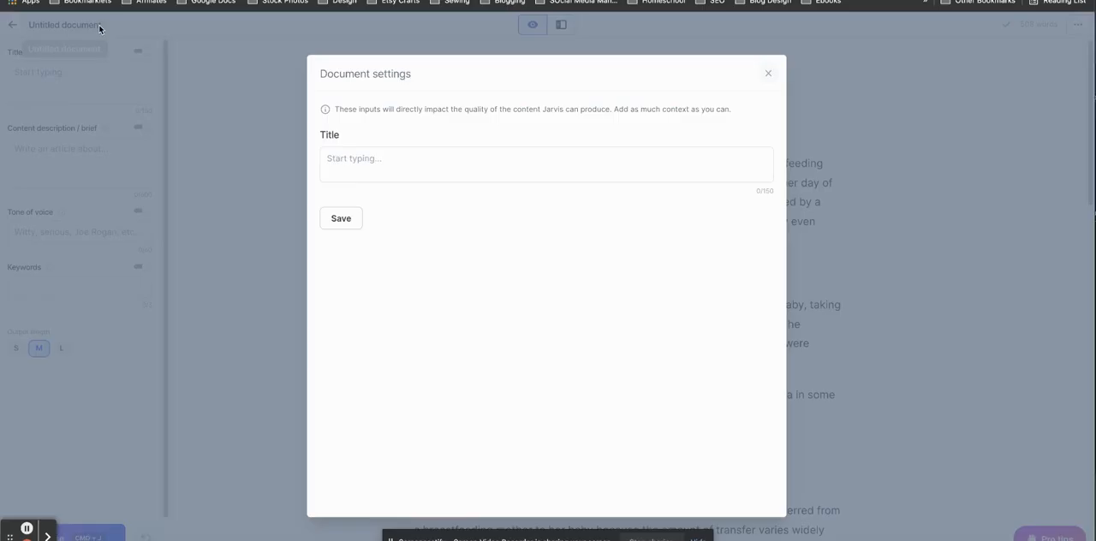
click(381, 159)
text(Can)
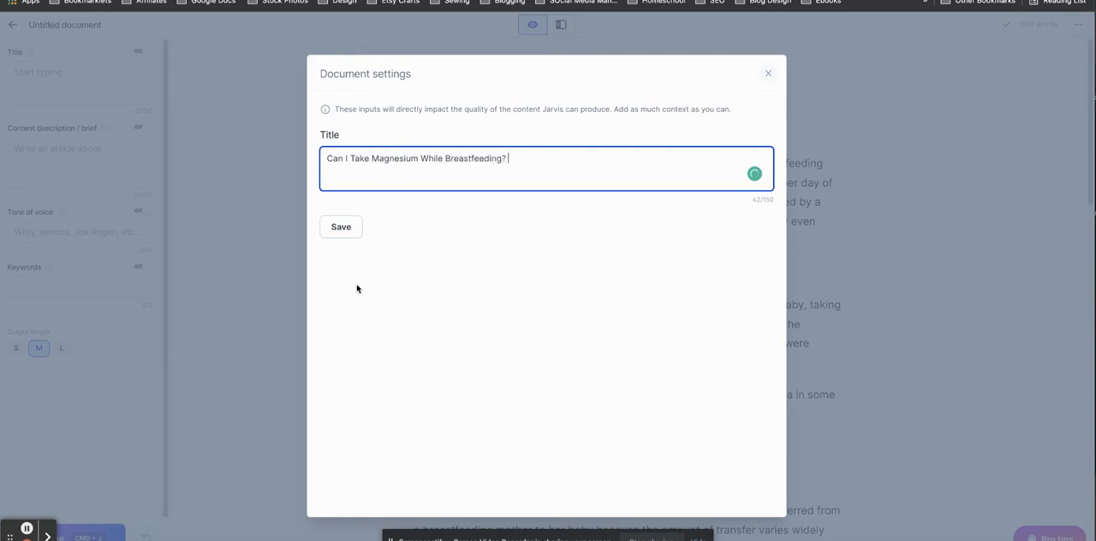
click(341, 221)
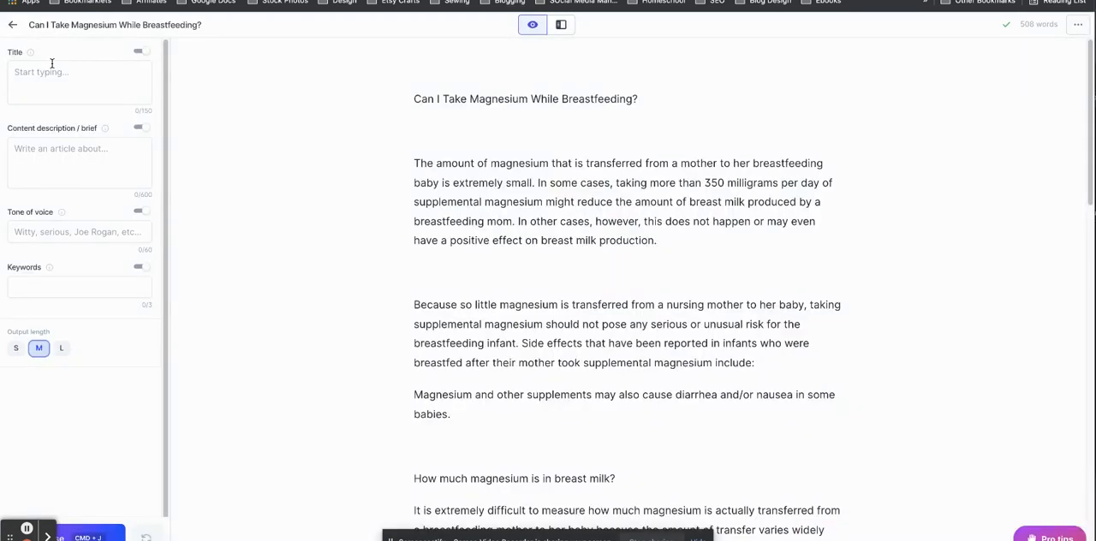
Create another document from scratch with the heading "Best Board Games for College Students".
click(13, 23)
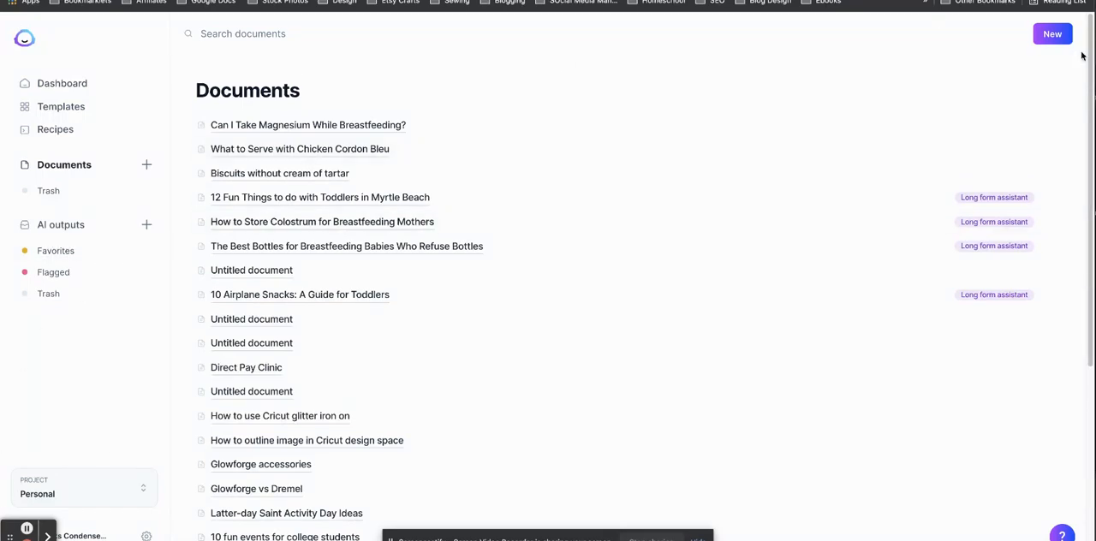
click(1052, 34)
click(484, 199)
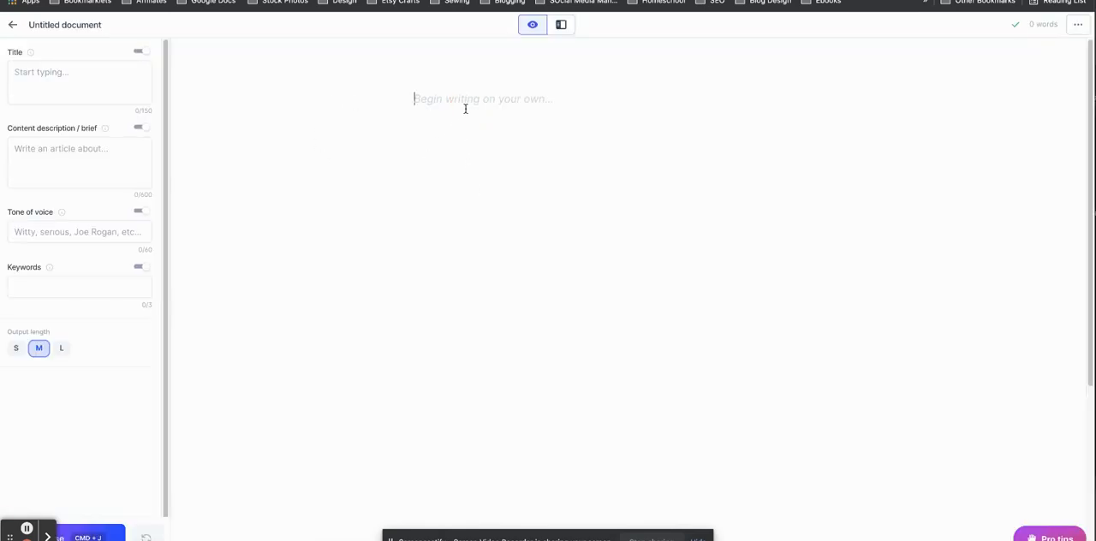
text(Best Board Games for College Students)
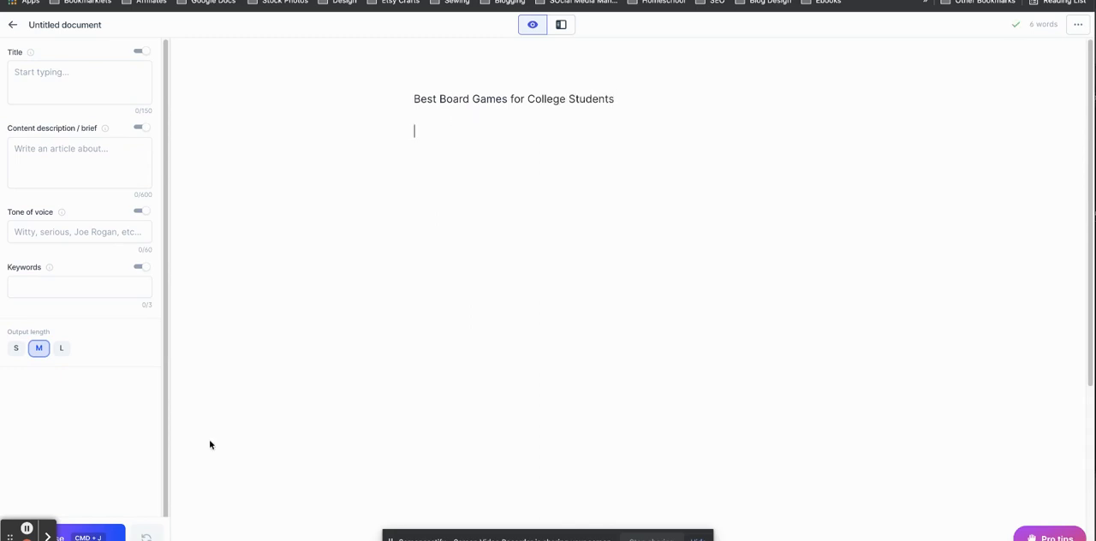
click(90, 533)
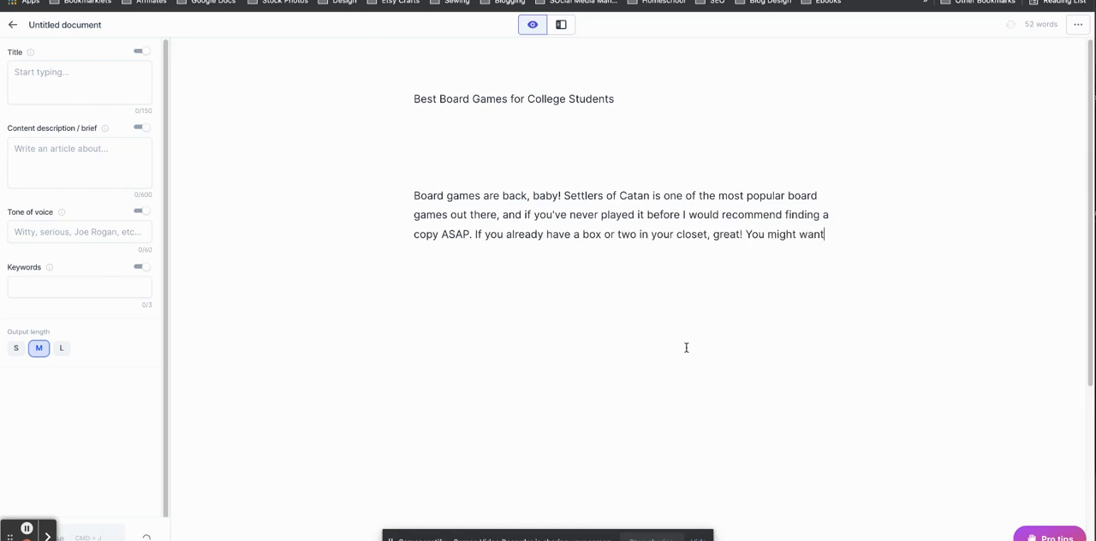
key(super+z)
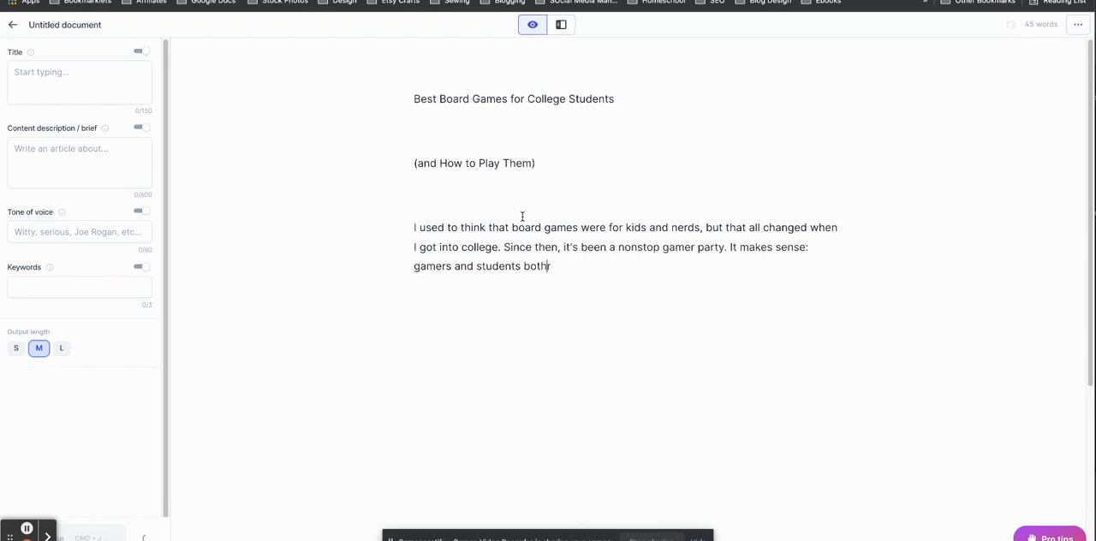
drag(592, 275, 358, 169)
key(BackSpace)
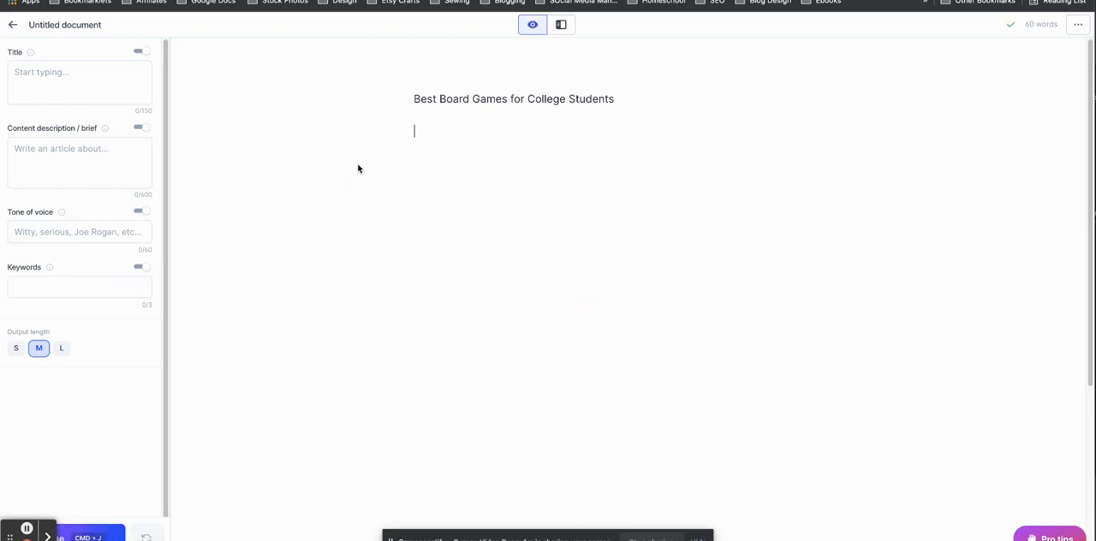
Generate an introduction below the board games heading, regenerating the output until it opens with the approaching fall semester.
click(90, 532)
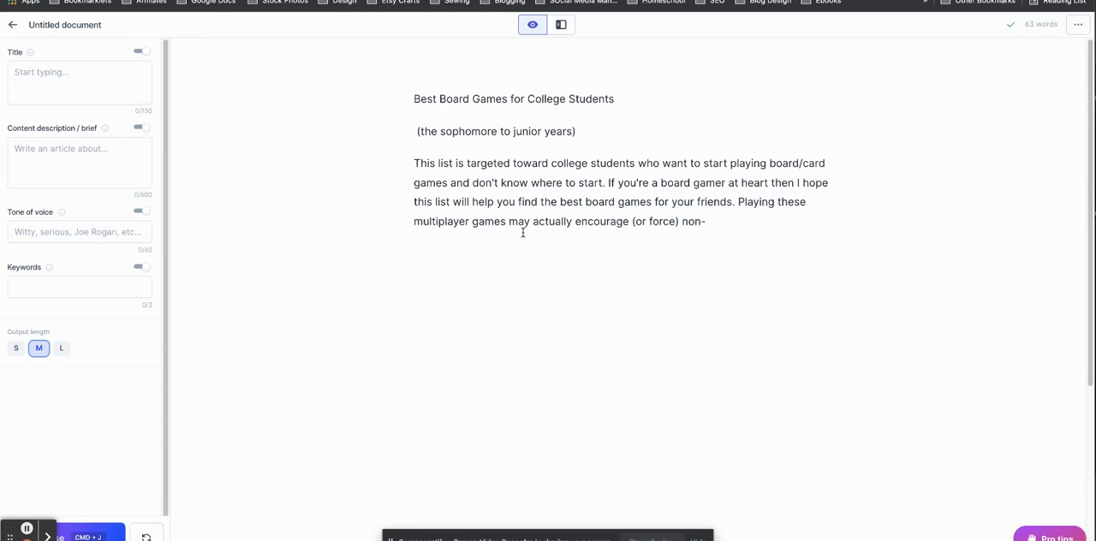
click(145, 535)
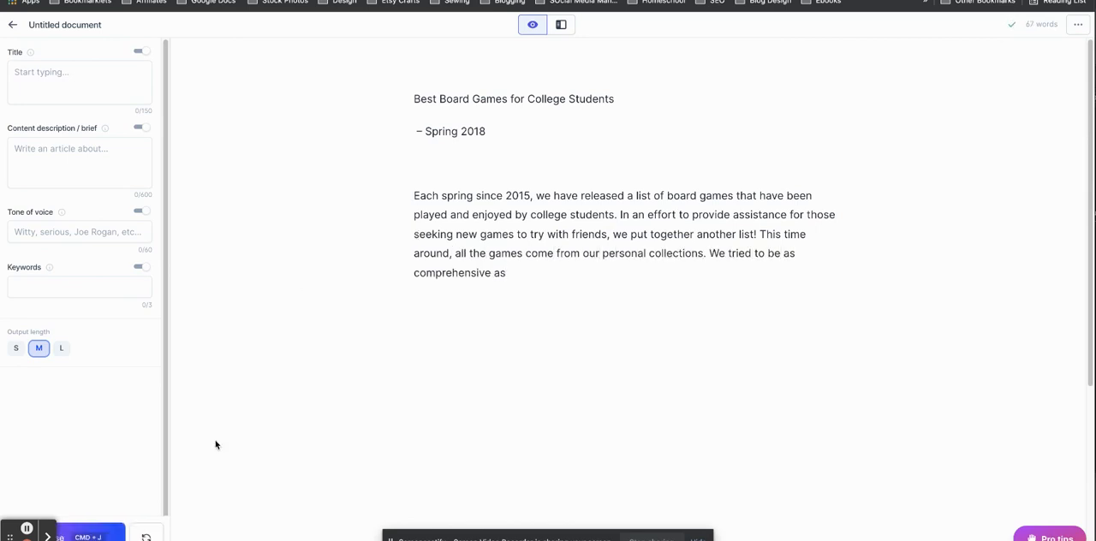
click(146, 536)
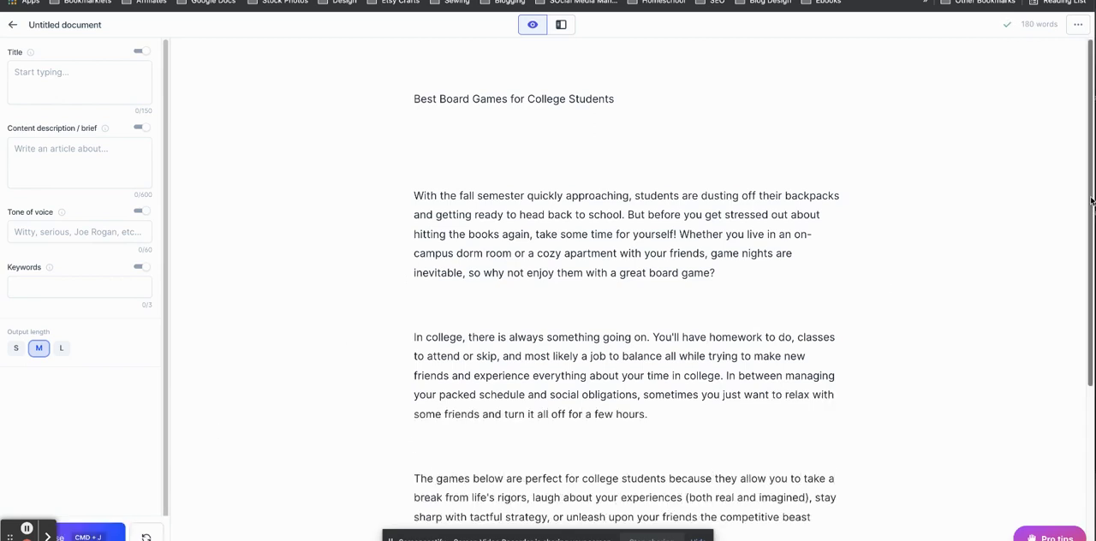
Continue composing from "These board games will", adding the paragraph on how the games were chosen.
drag(1090, 202, 1085, 334)
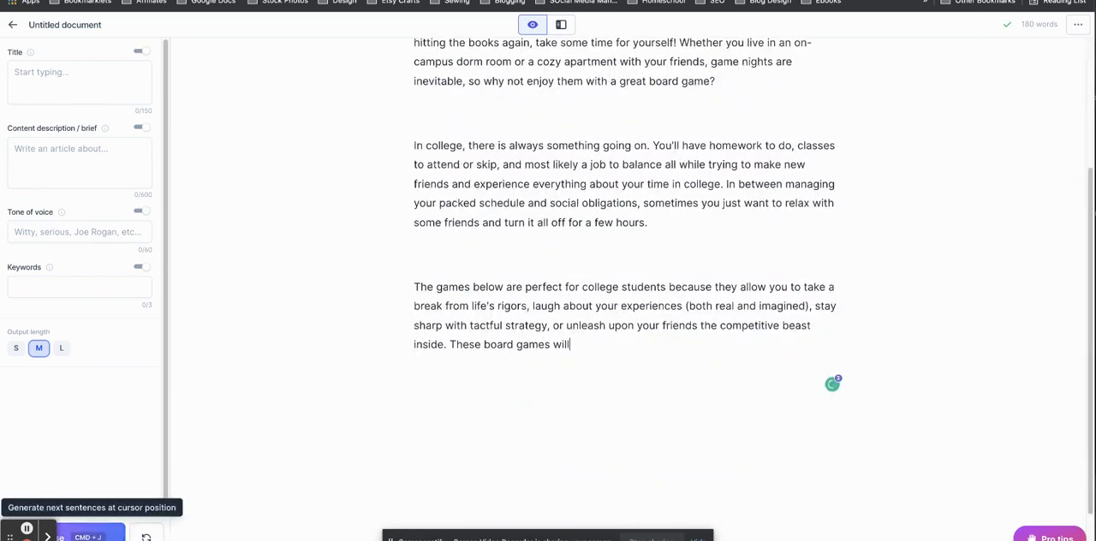
click(92, 533)
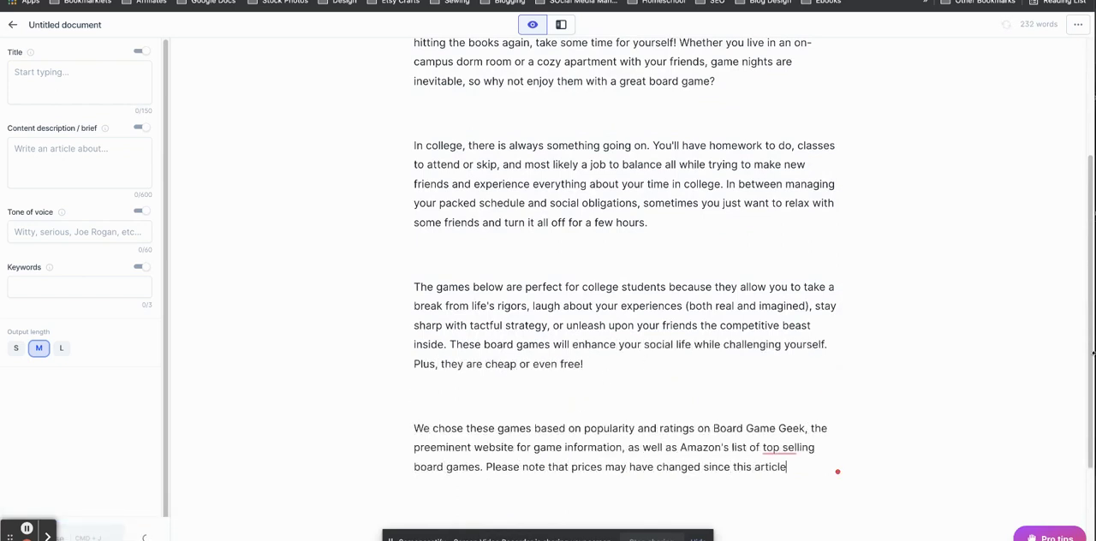
drag(1090, 315, 1087, 419)
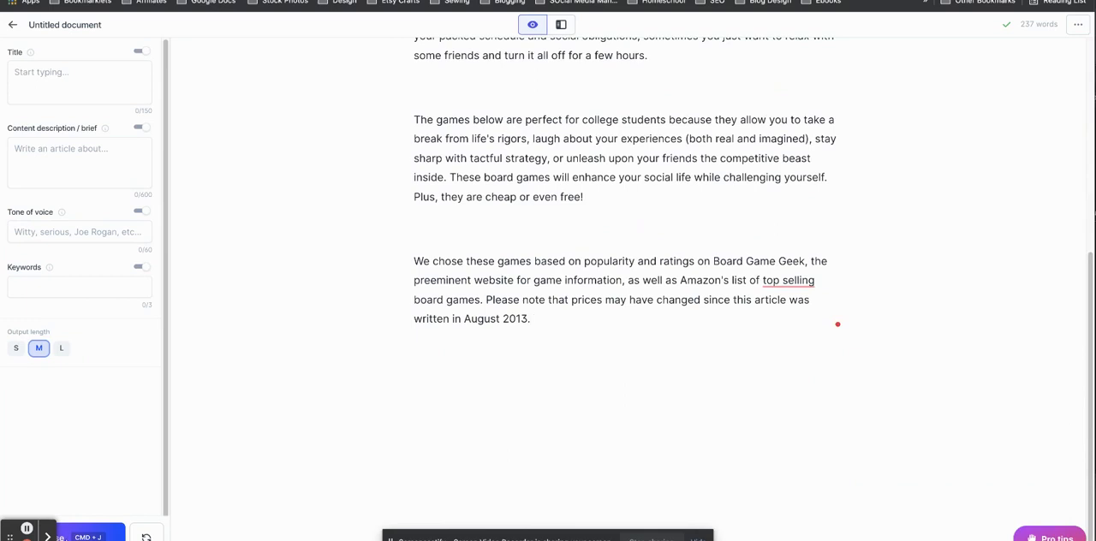
Generate the numbered game list below the introduction, covering Dominion, Apples to Apples and the start of Werewolf.
click(90, 532)
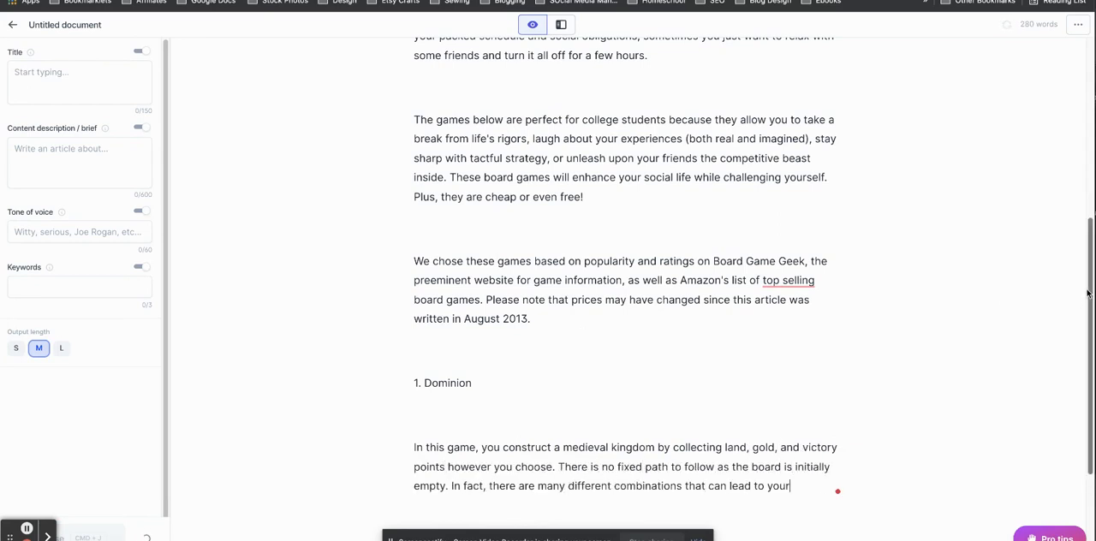
drag(1087, 295, 181, 465)
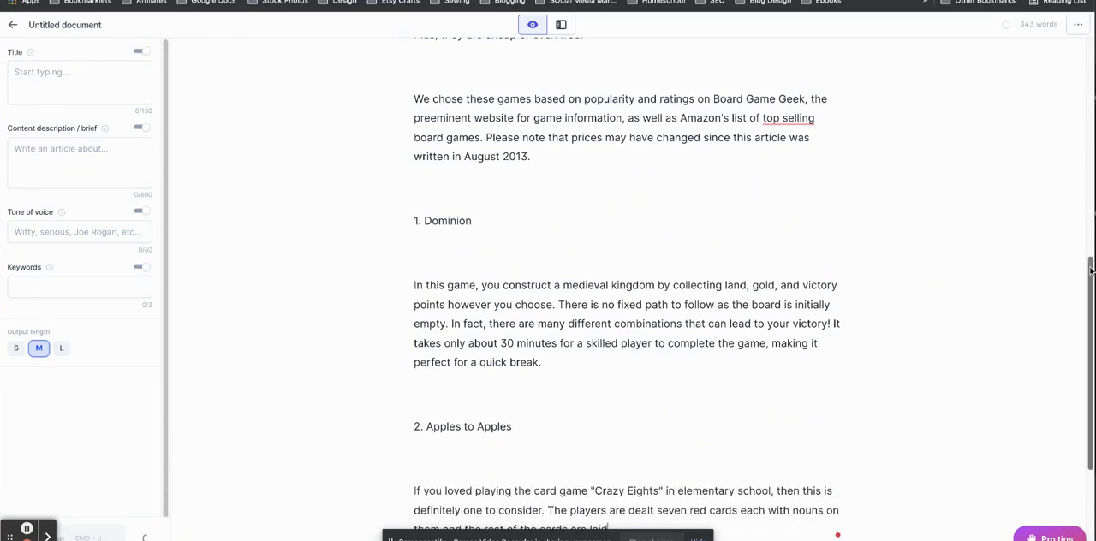
drag(1089, 270, 1088, 368)
click(103, 535)
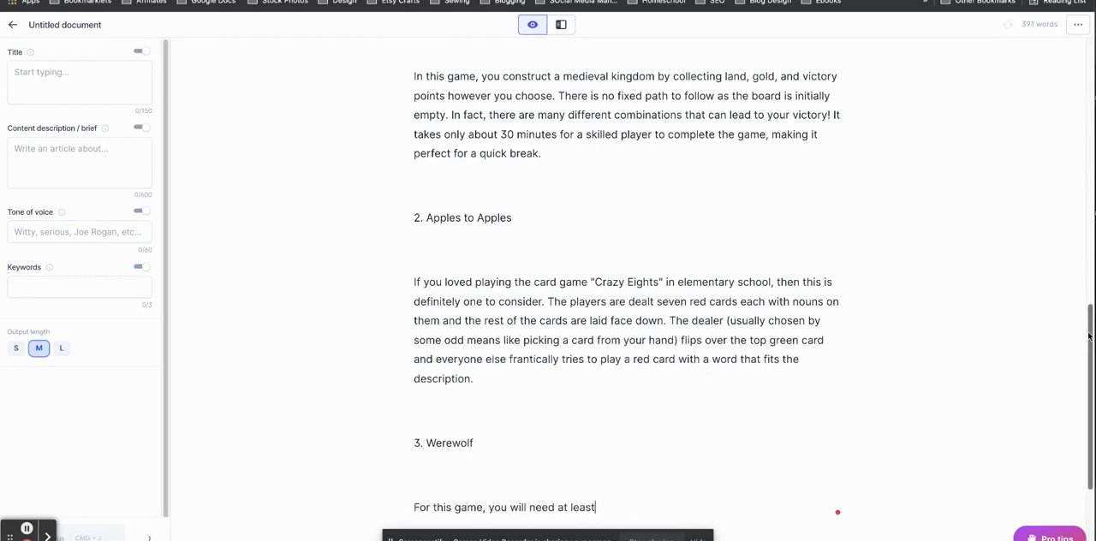
Continue composing the game list from the unfinished Werewolf entry through Blink and on to number 12, Exploding Kittens.
scroll(1083, 334, down, 3)
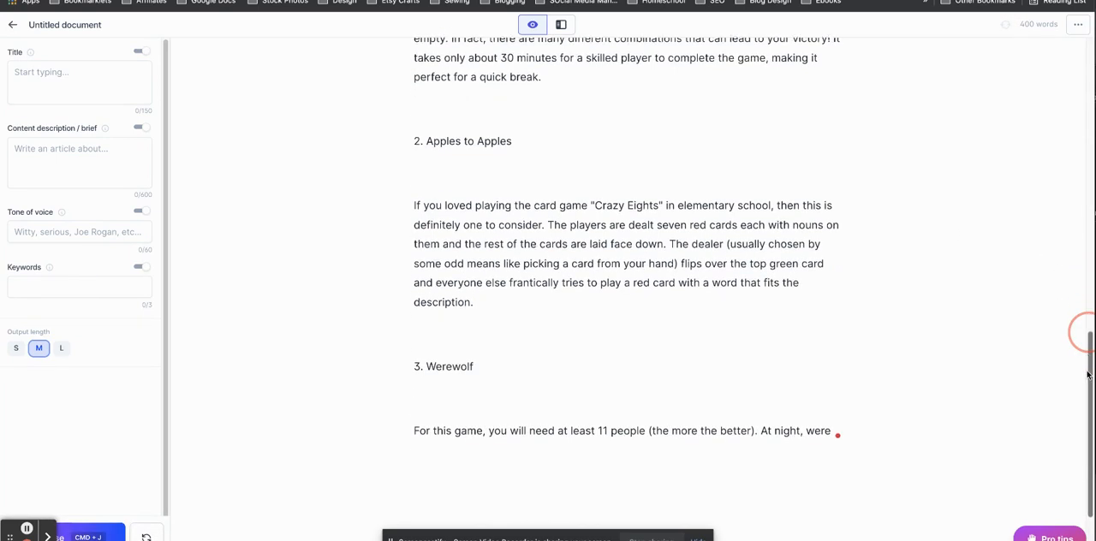
click(90, 534)
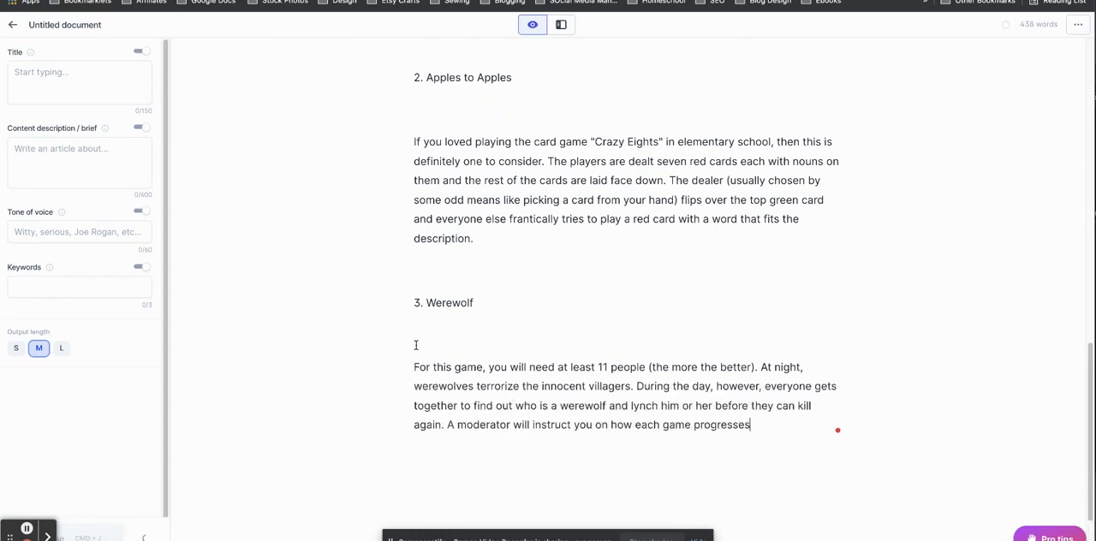
drag(1090, 327, 1087, 382)
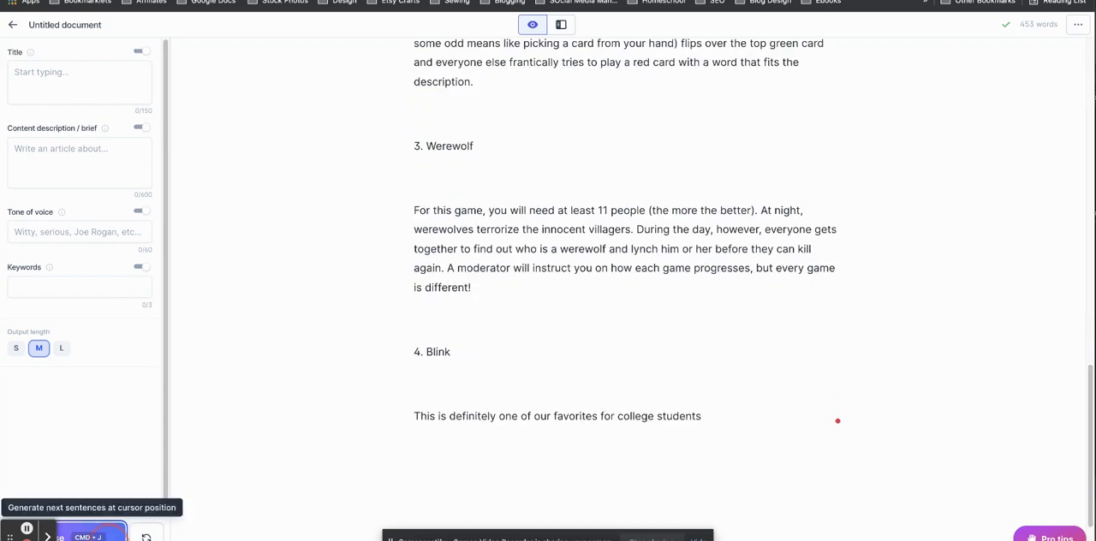
click(89, 534)
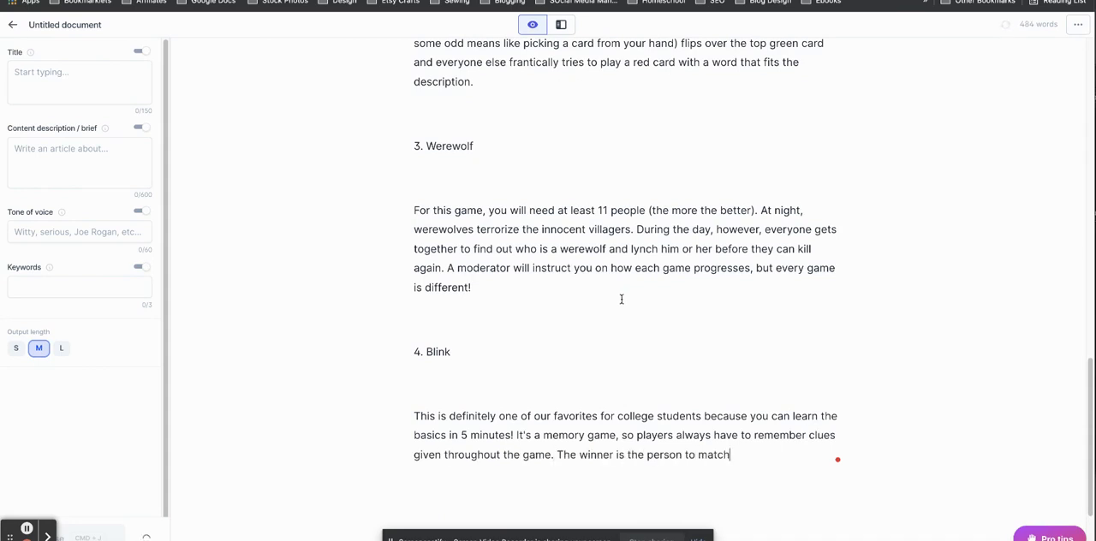
drag(1089, 325, 1080, 397)
click(89, 534)
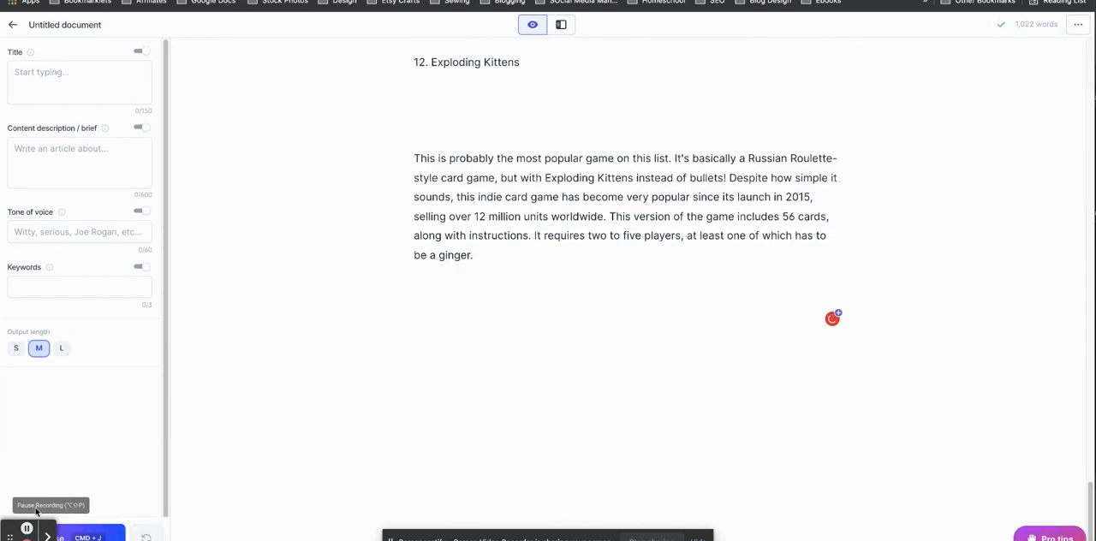
Add the instruction "Write a conclusion paragraph about the above content" after Exploding Kittens, generate from it and regenerate the output three times.
click(518, 312)
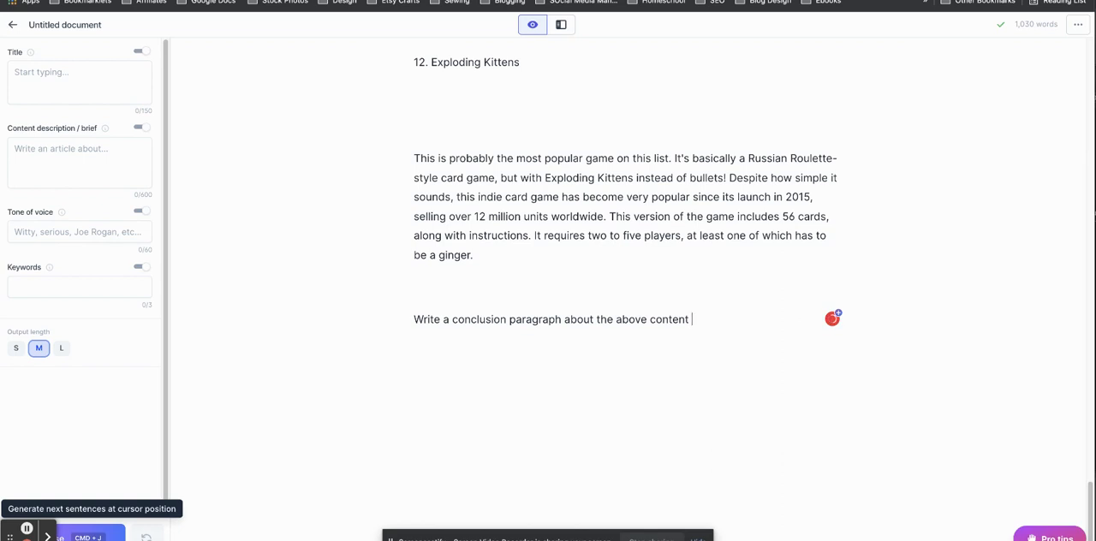
click(90, 535)
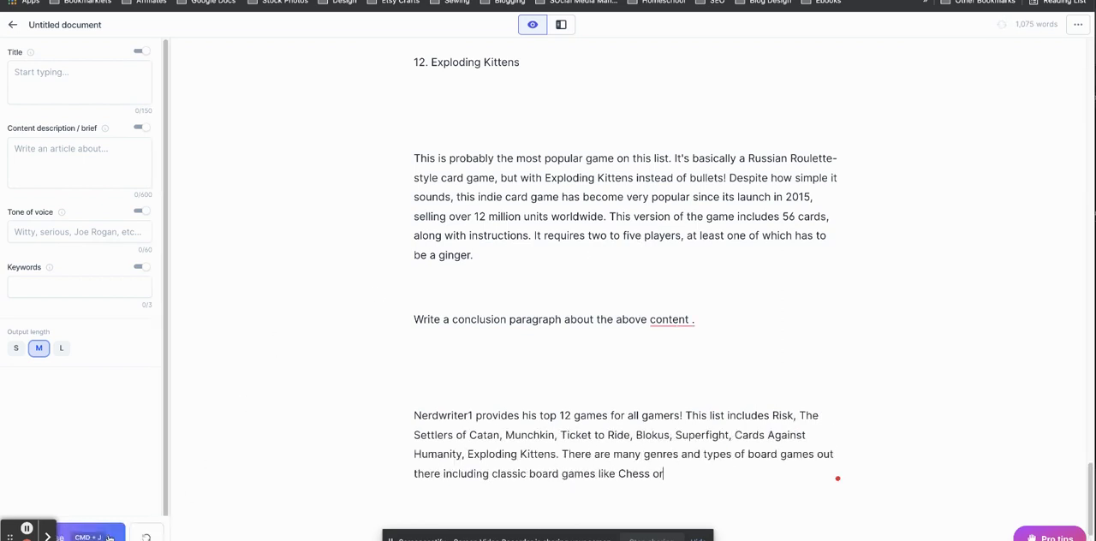
click(146, 537)
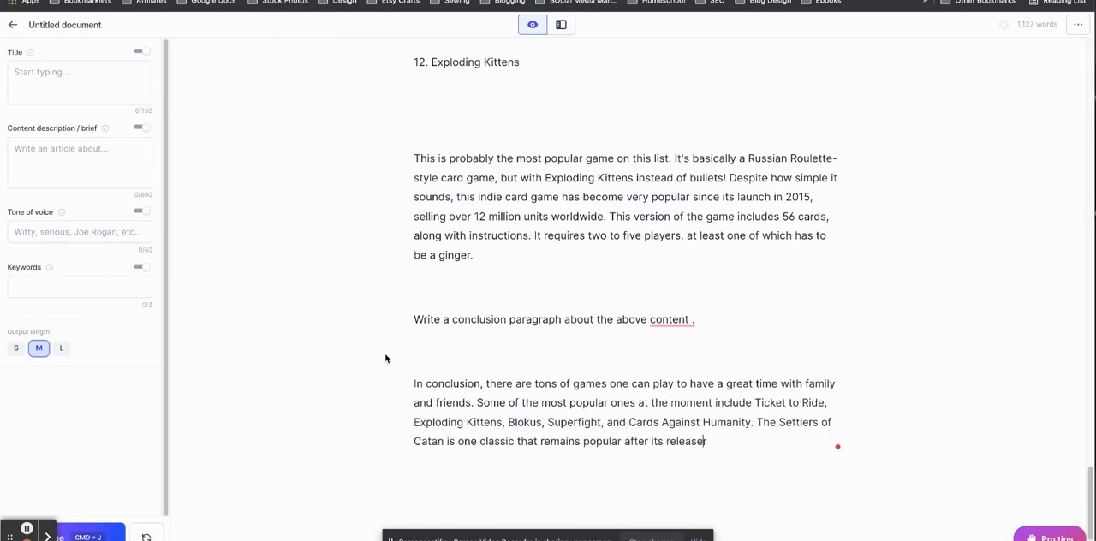
click(146, 537)
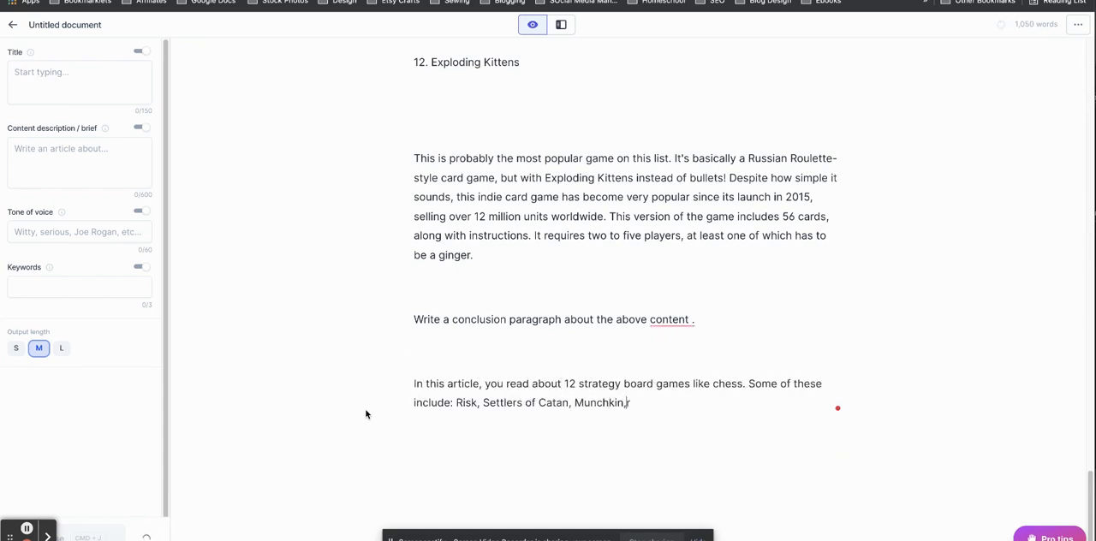
click(146, 537)
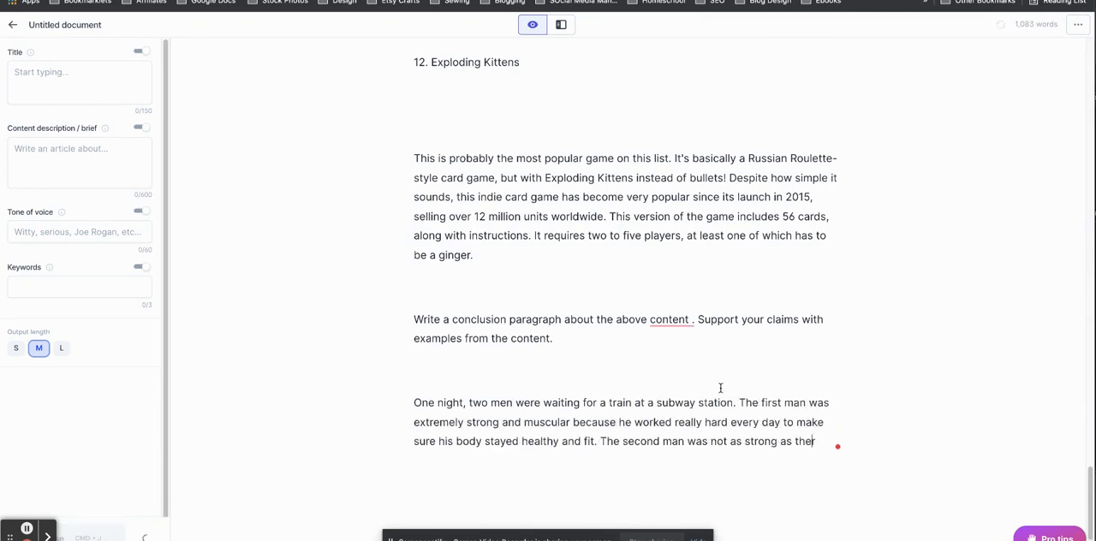
Delete the generated subway station story and the added examples sentence after the conclusion instruction.
click(738, 427)
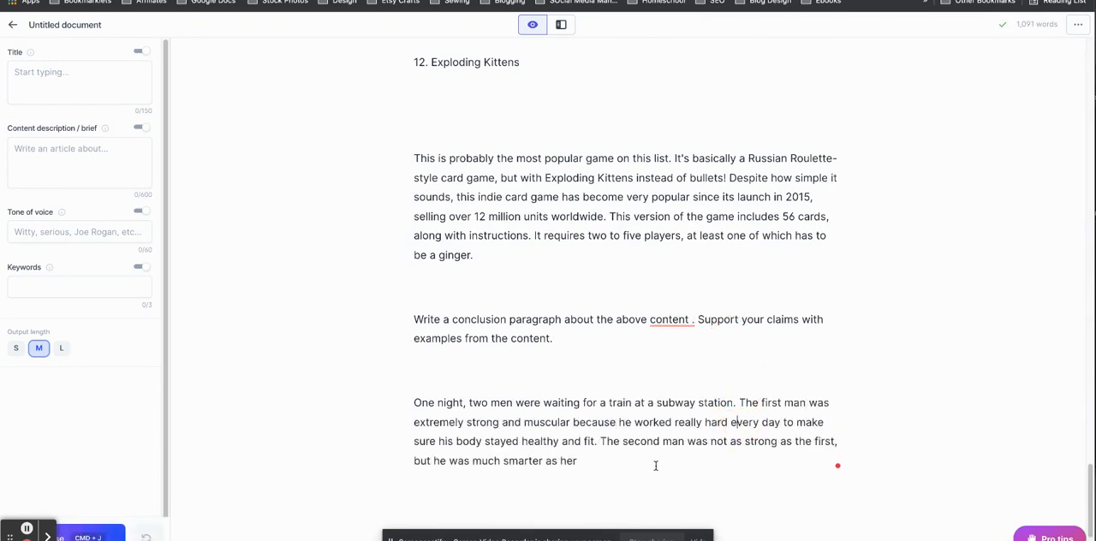
drag(656, 465, 698, 319)
key(BackSpace)
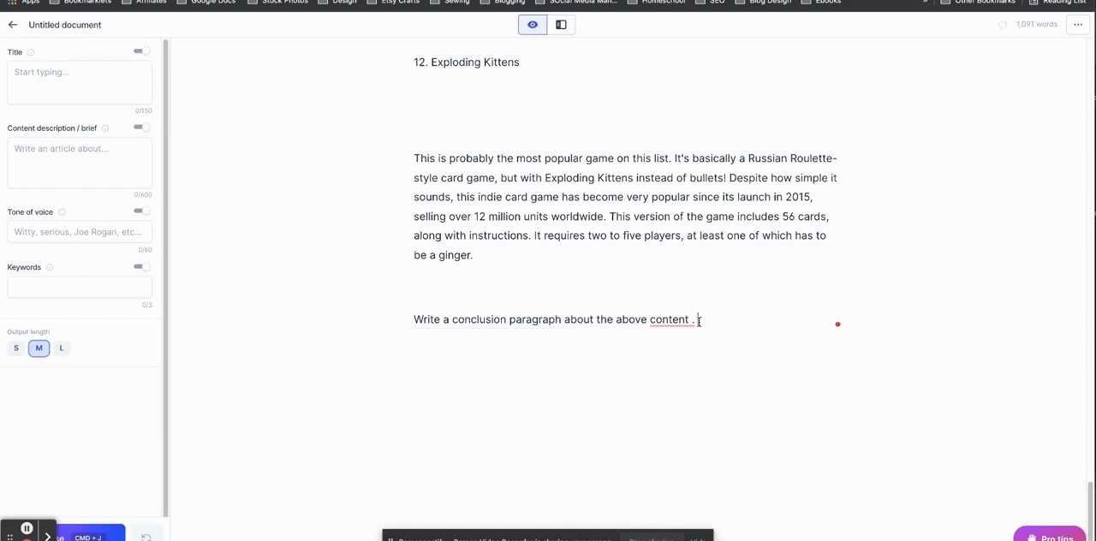
Title the board games document "BEst Games for College Students" and save the title.
click(76, 25)
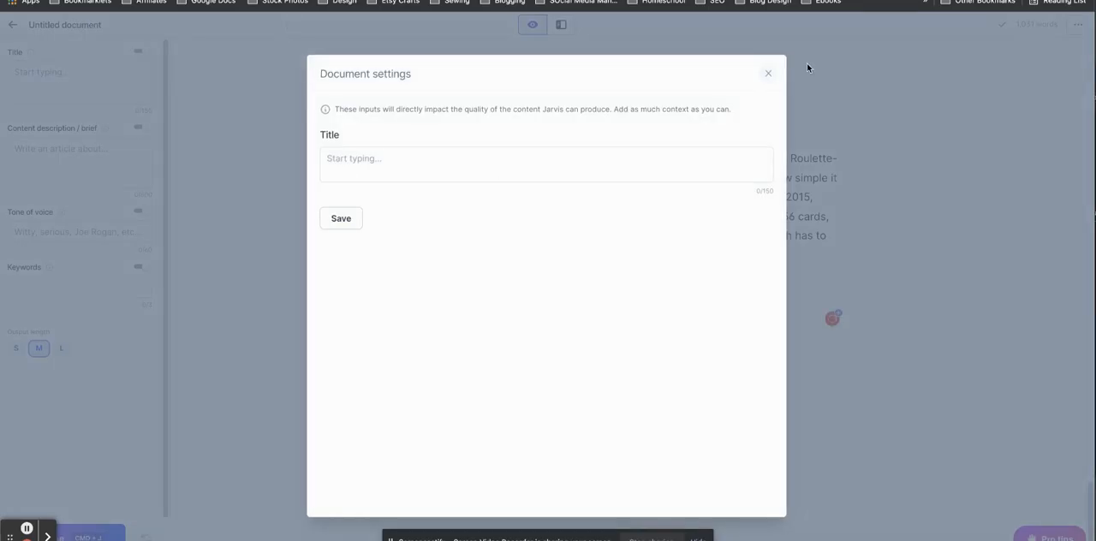
click(768, 73)
drag(1089, 495, 1071, 41)
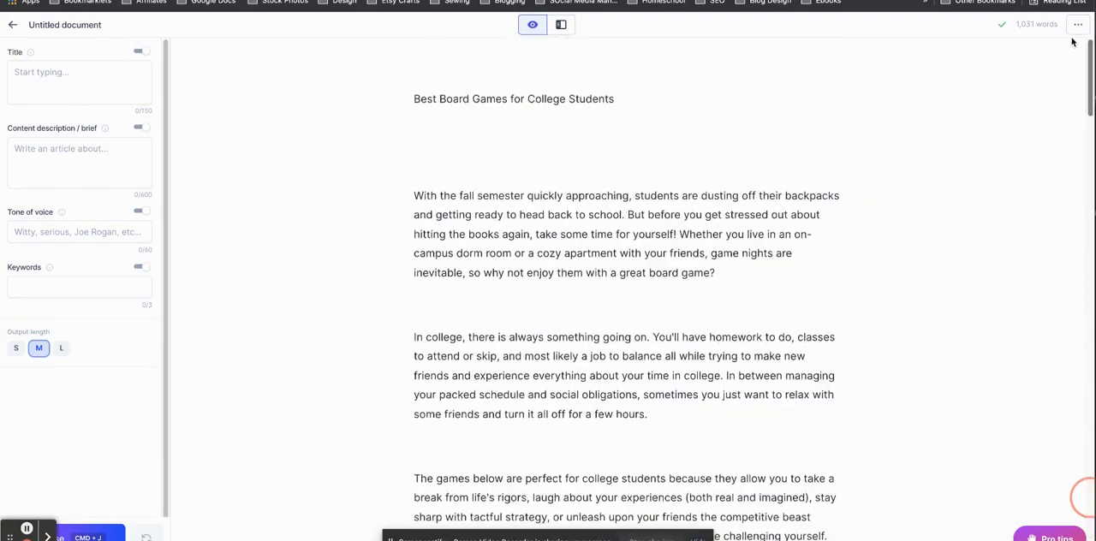
click(91, 27)
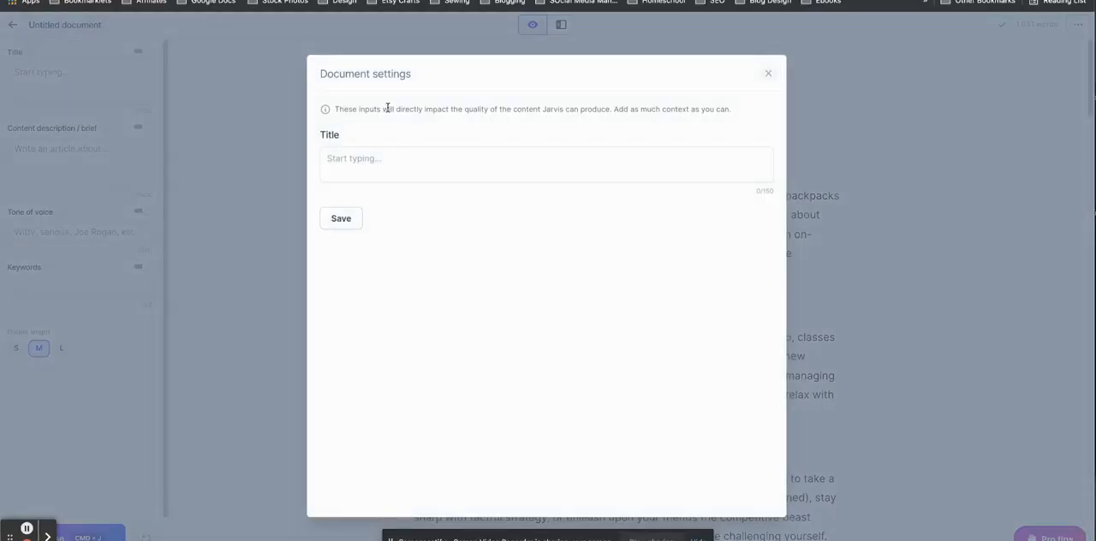
click(385, 159)
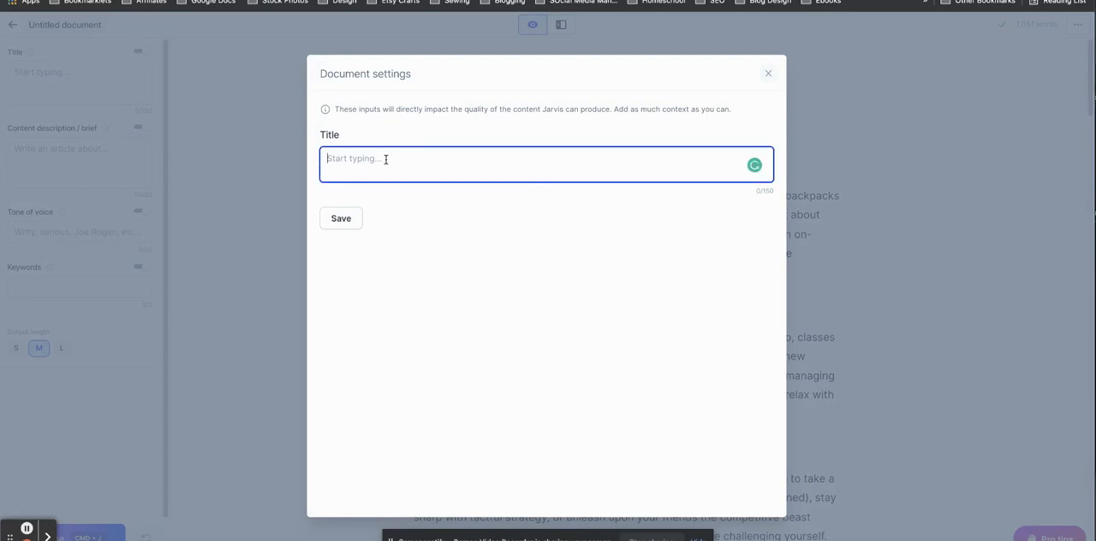
text(BEst Games for College Students)
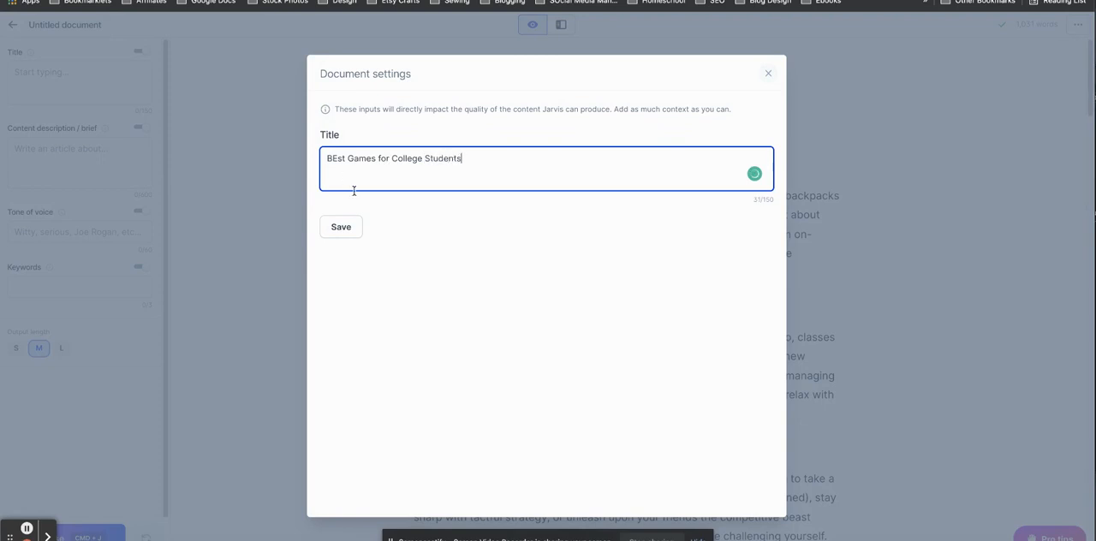
click(356, 227)
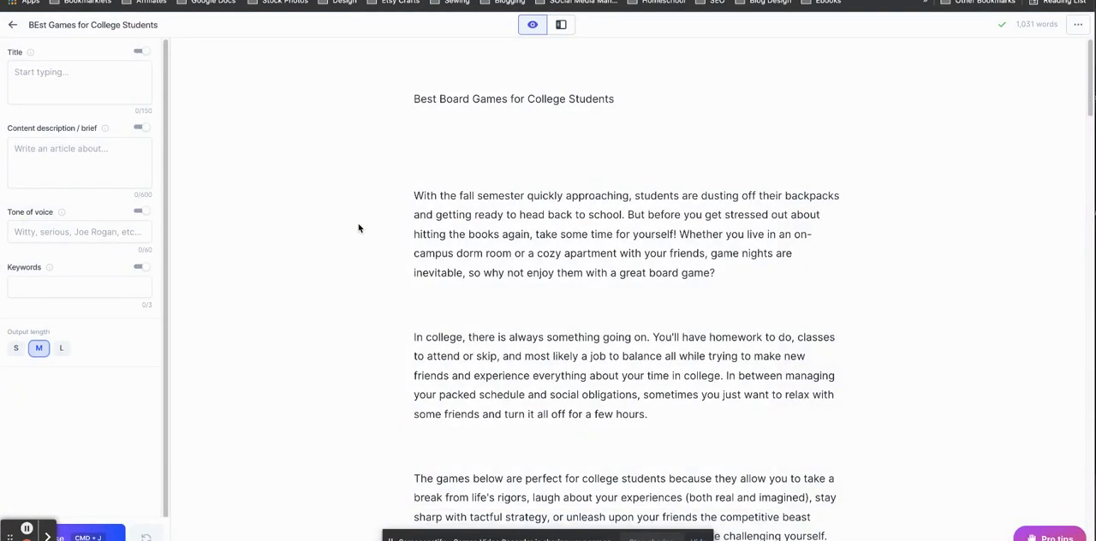
Remove the blank lines between the board games heading and the first introduction paragraph.
click(422, 172)
key(BackSpace)
key(BackSpace)
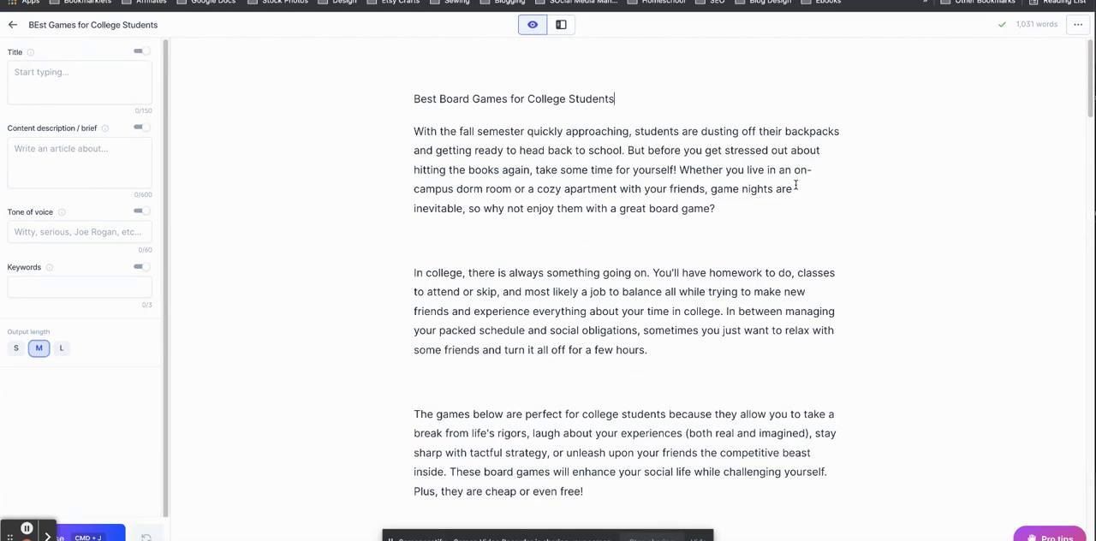
drag(1090, 110, 1092, 77)
Return to the documents list, open the "Glowforge accessories" document and examine its text through to the end.
click(12, 24)
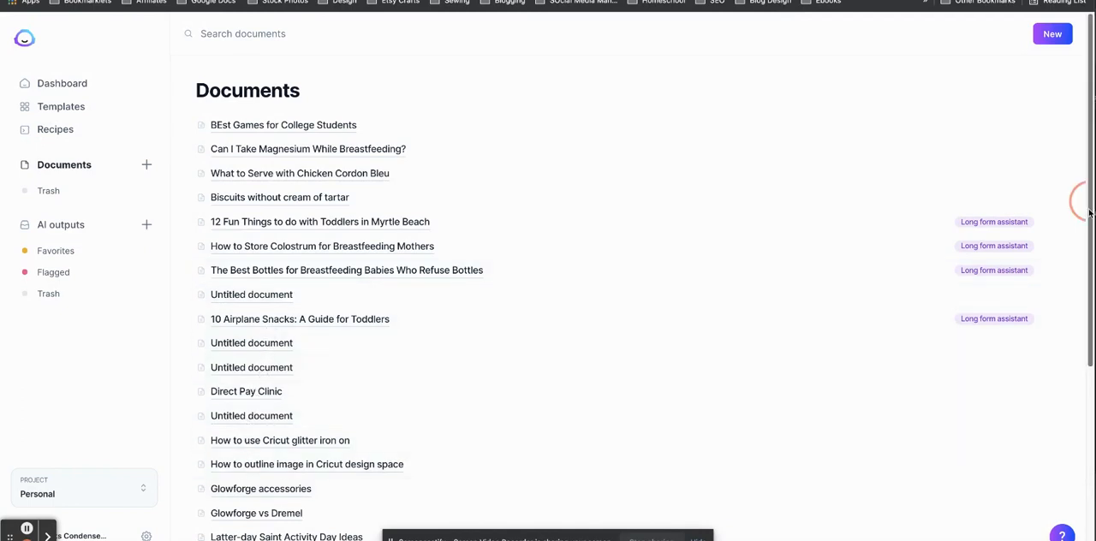
drag(1089, 212, 1059, 305)
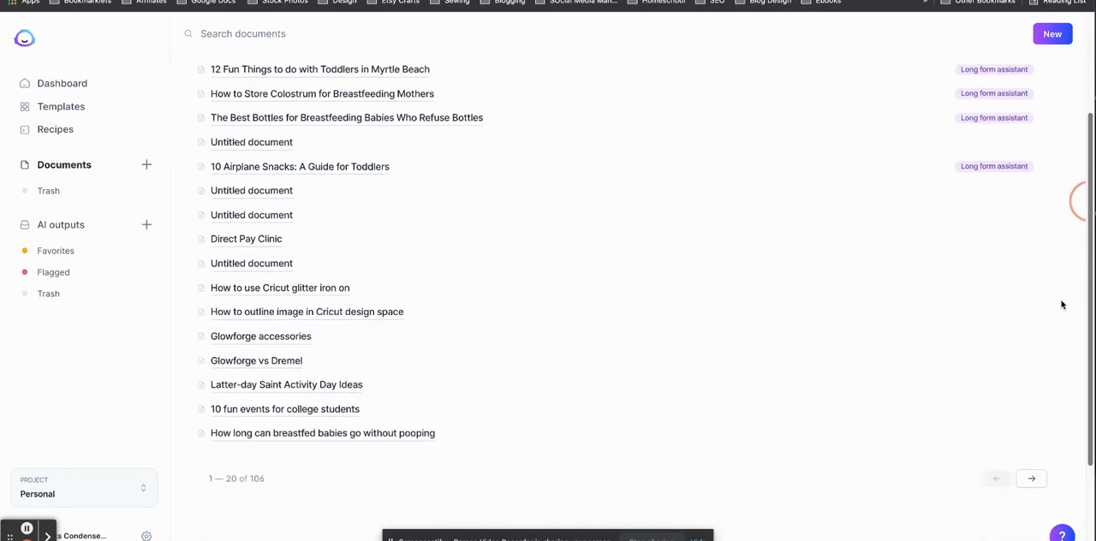
click(250, 336)
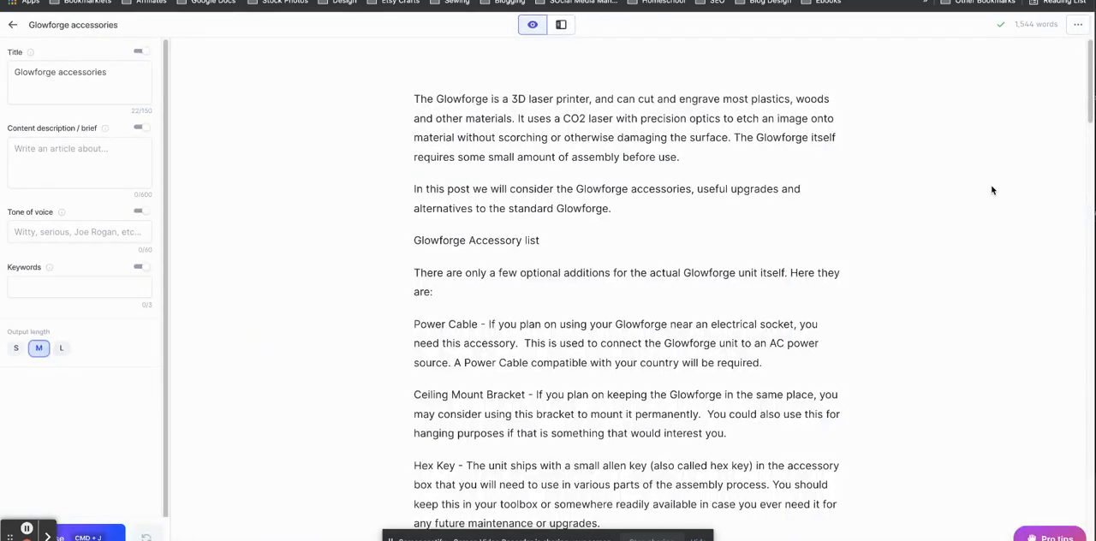
drag(1084, 83, 938, 510)
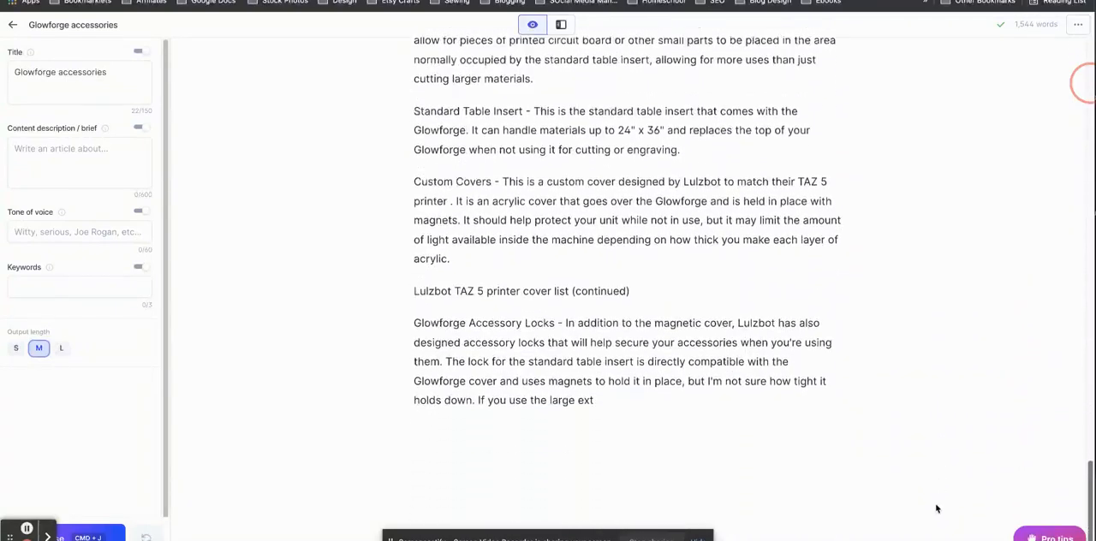
Return to the documents list, open "How long can breastfed babies go without pooping" and examine its text through to the end.
click(20, 31)
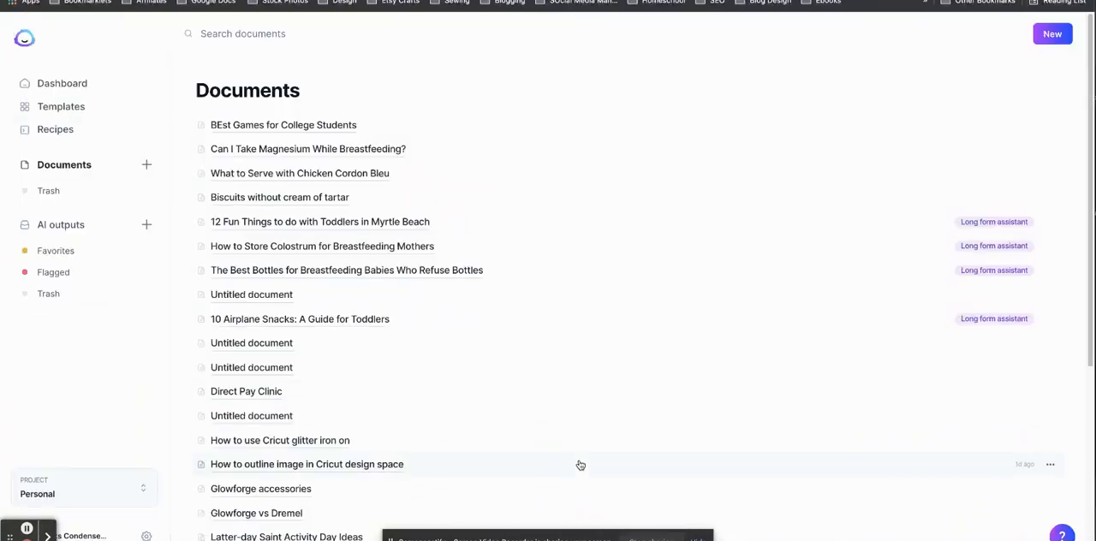
drag(1089, 263, 1089, 368)
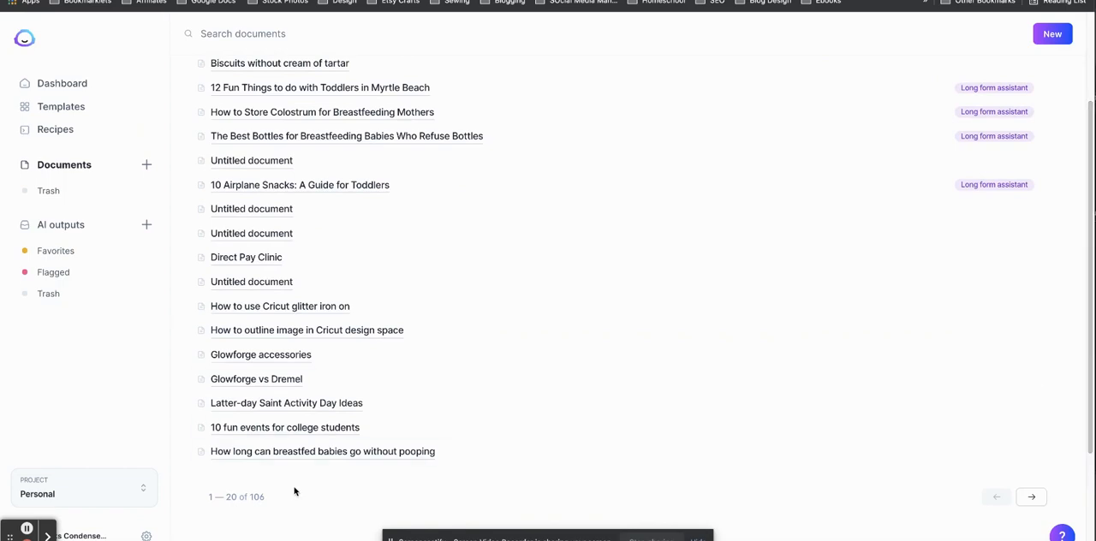
click(340, 443)
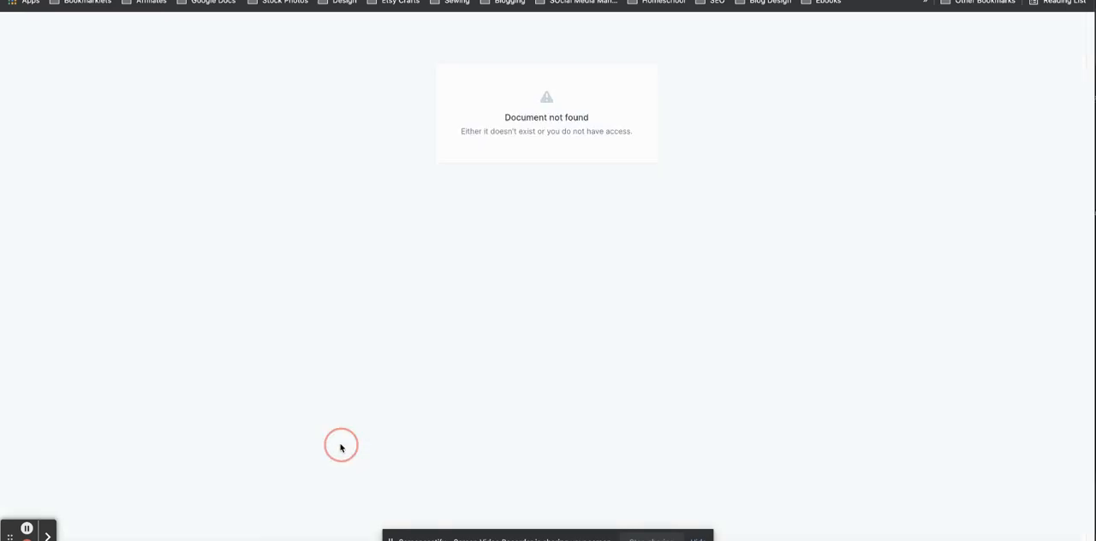
drag(1084, 104, 1050, 349)
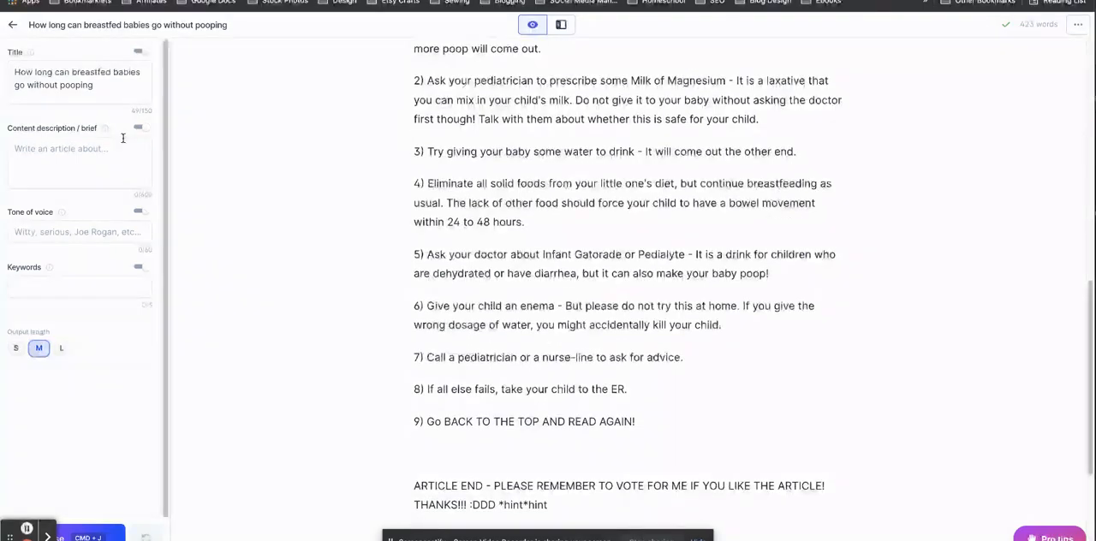
Go to the second page of the documents list and open "Breastfed Baby Poop Color Chart and Meanings".
click(13, 25)
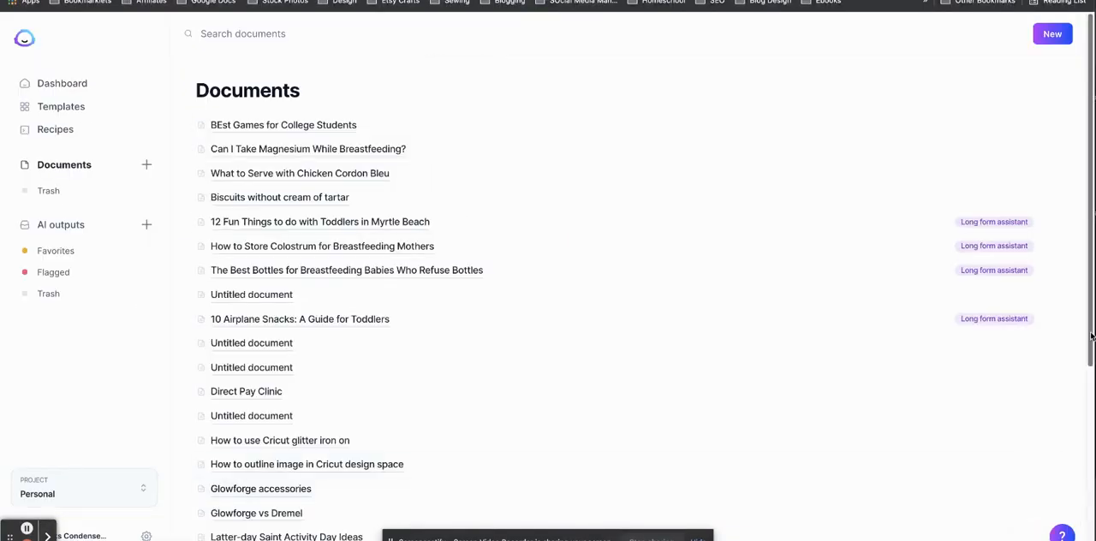
drag(1091, 335, 1091, 527)
click(1032, 336)
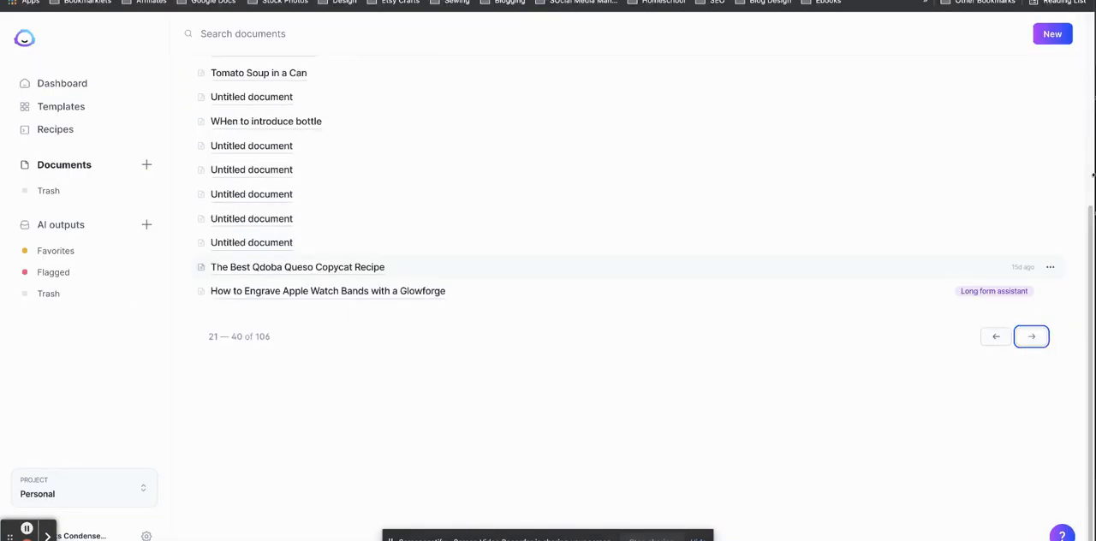
click(1090, 108)
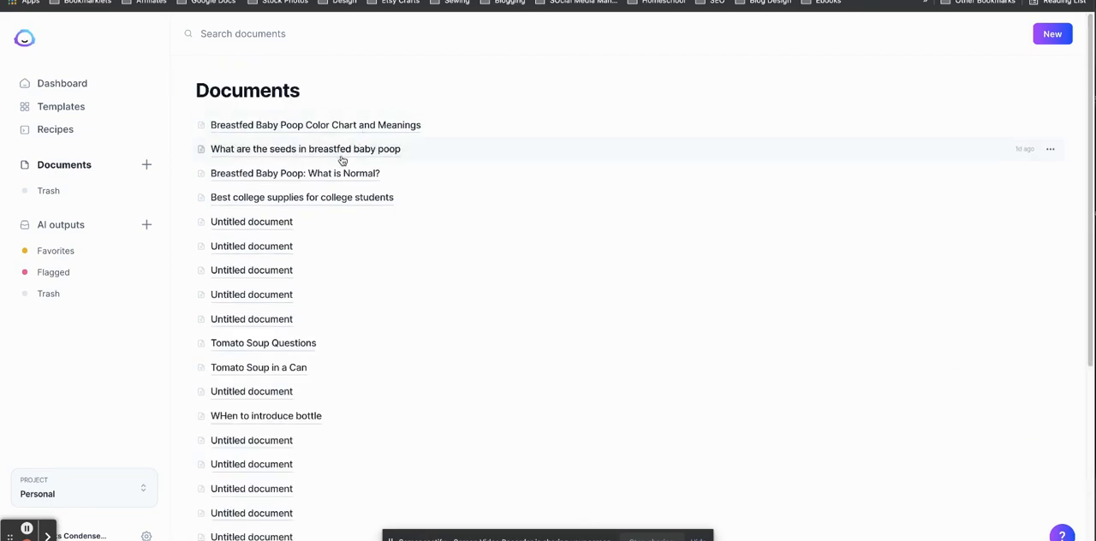
click(344, 125)
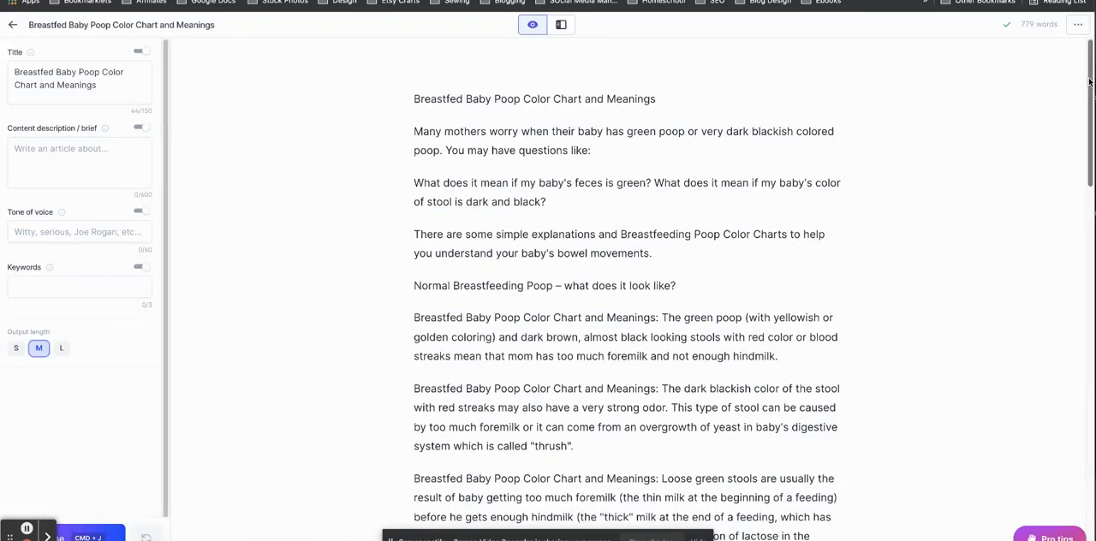
Examine the color chart article for repeated phrasing, highlighting one "Breastfeeding Poop Color Charts:" opening in the formula-fed paragraph.
click(1089, 84)
scroll(1052, 139, down, 5)
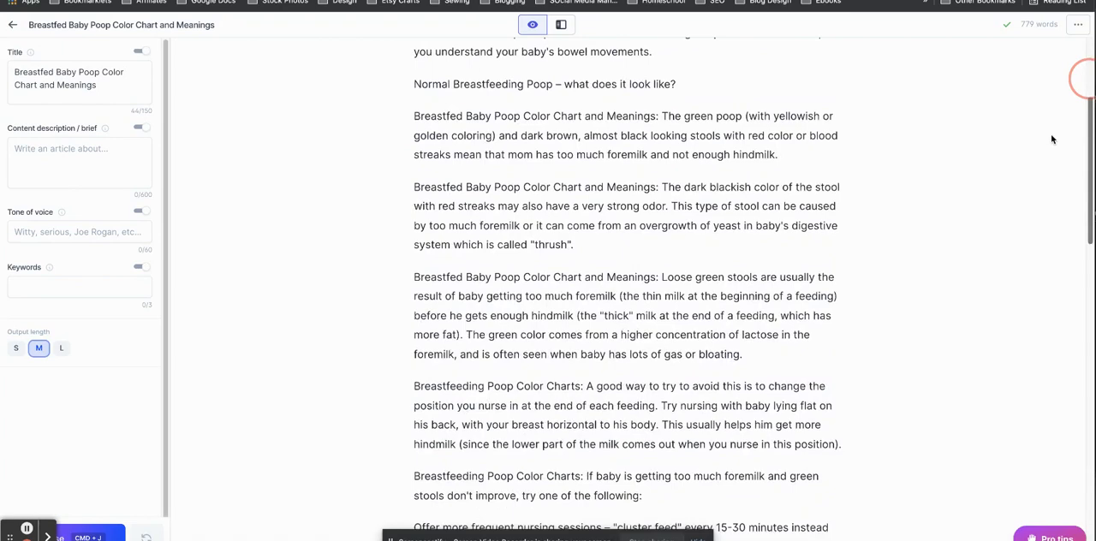
scroll(991, 166, down, 10)
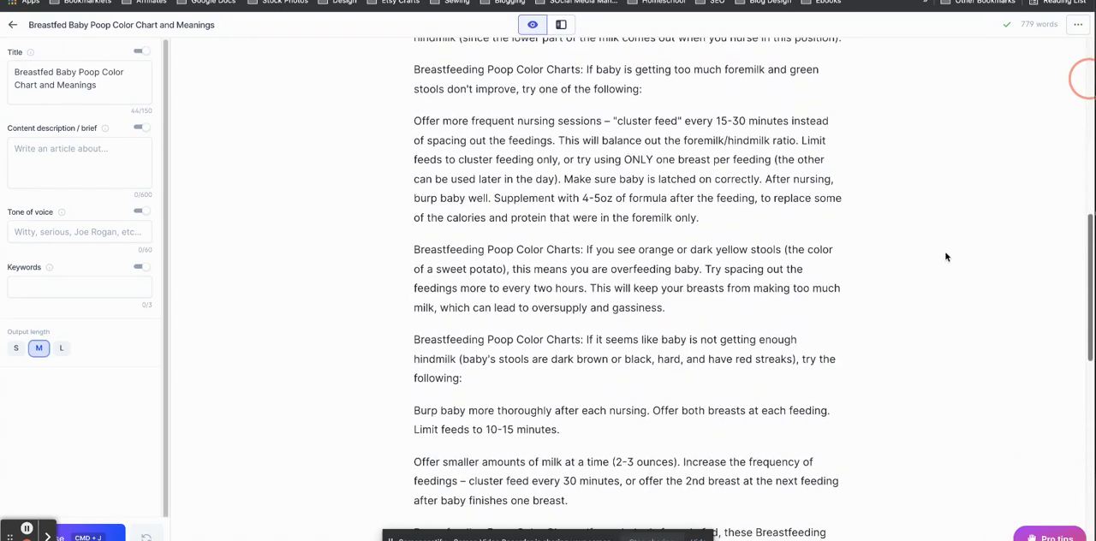
scroll(945, 256, down, 6)
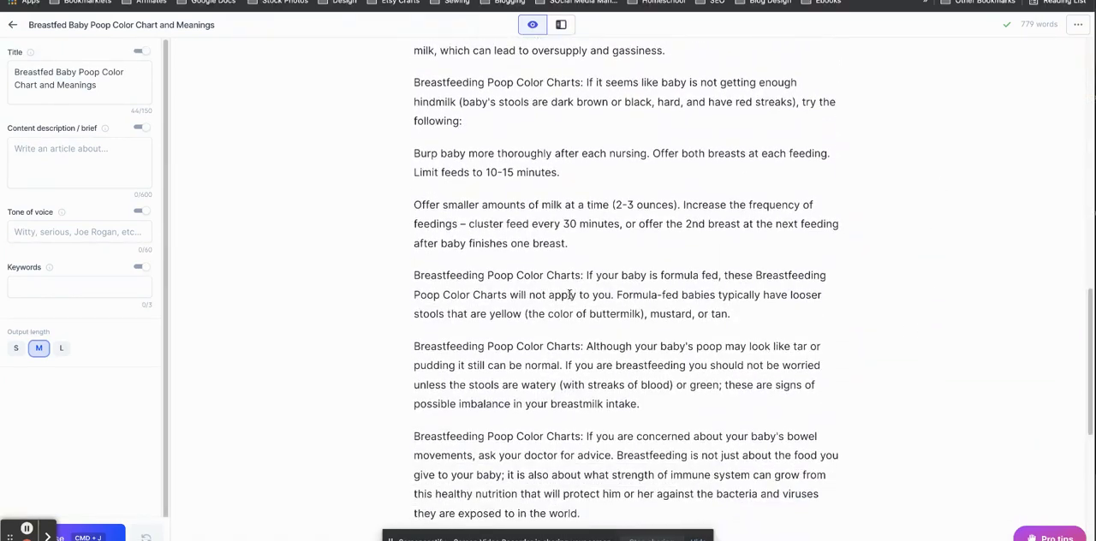
drag(584, 276, 399, 275)
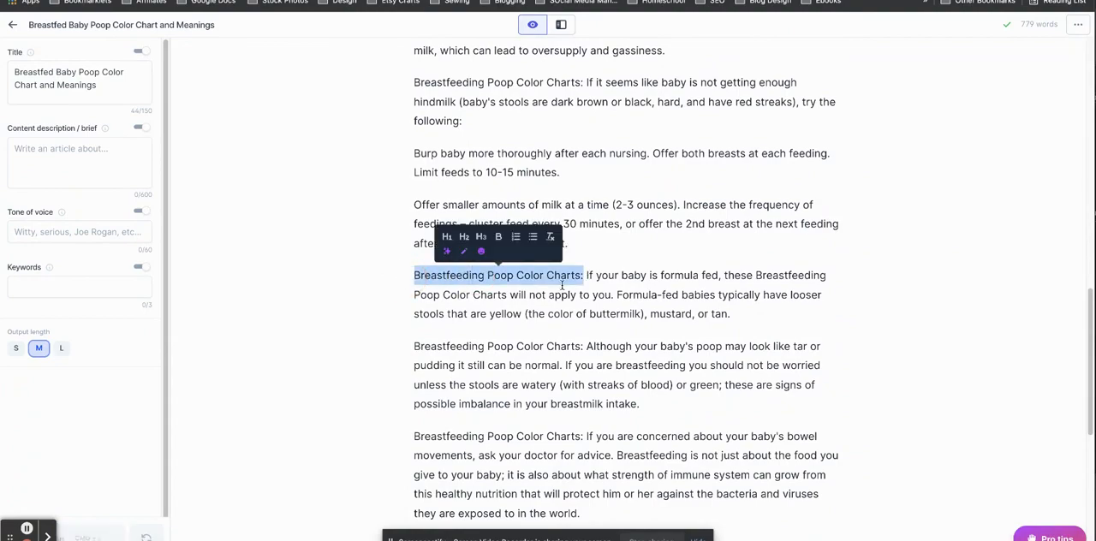
click(694, 314)
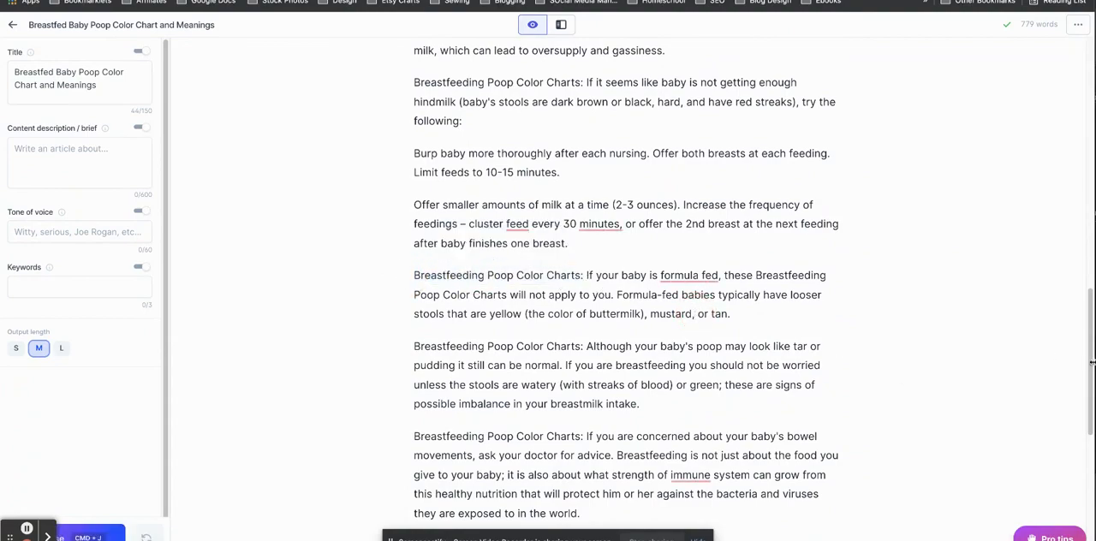
scroll(1087, 360, down, 10)
scroll(1045, 487, up, 15)
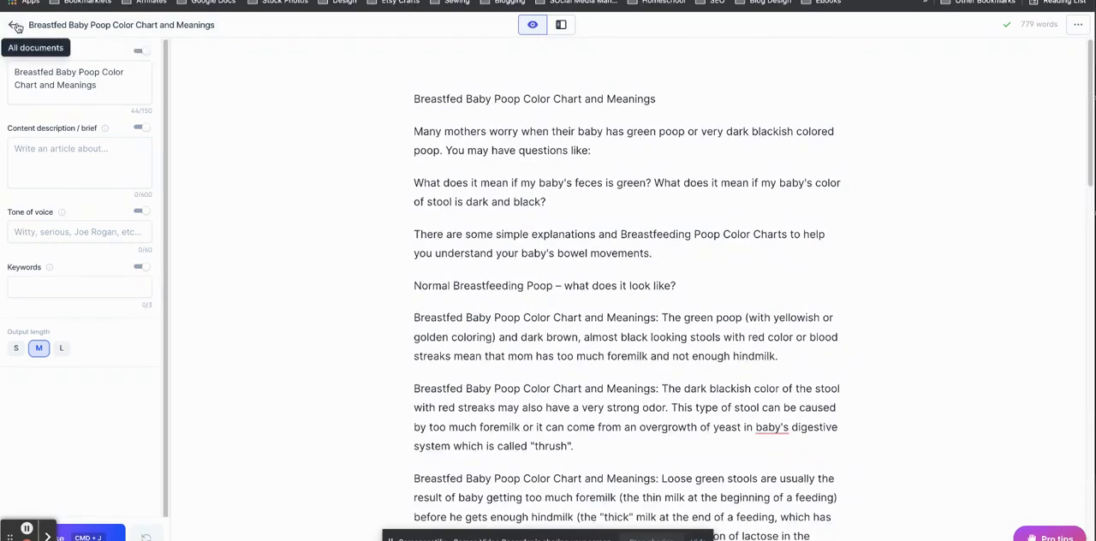
Leave the article and open the "Video Description - YouTube" template from the Video template category.
click(15, 26)
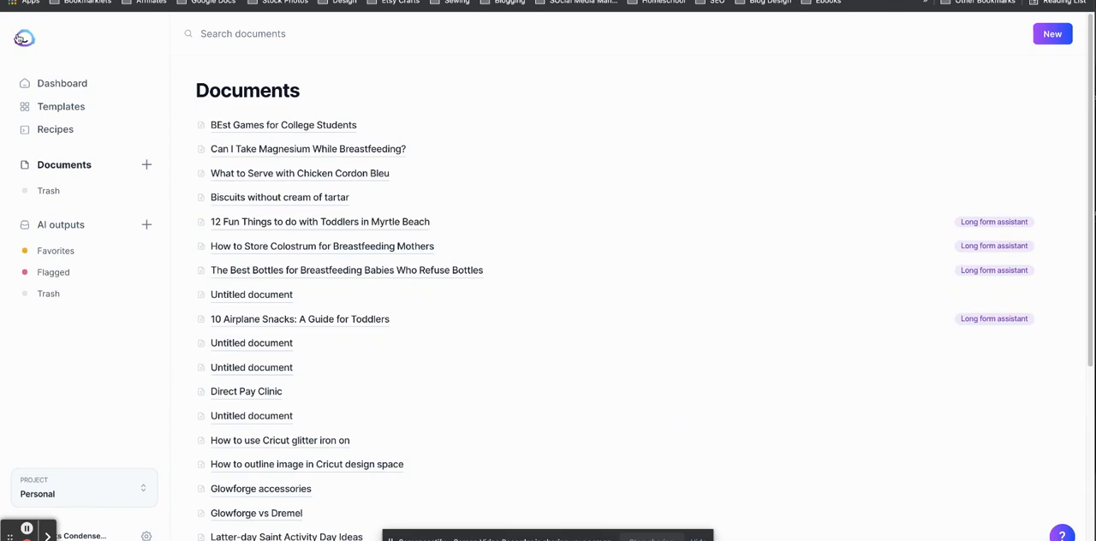
click(61, 107)
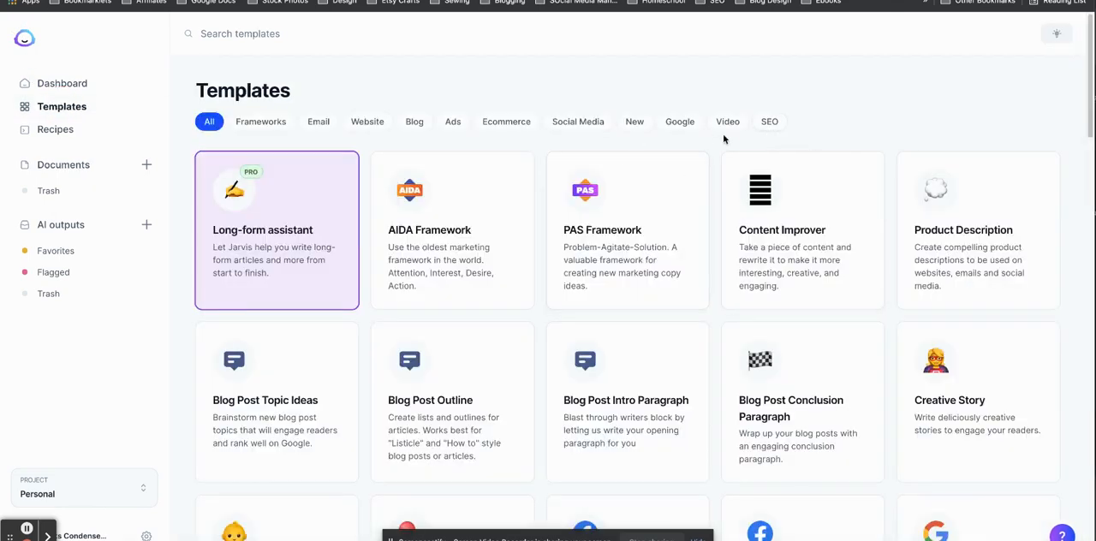
mouse_move(1090, 103)
mouse_down()
mouse_move(1091, 154)
mouse_move(1068, 245)
mouse_move(971, 439)
mouse_move(965, 505)
mouse_move(1075, 99)
mouse_up()
click(723, 124)
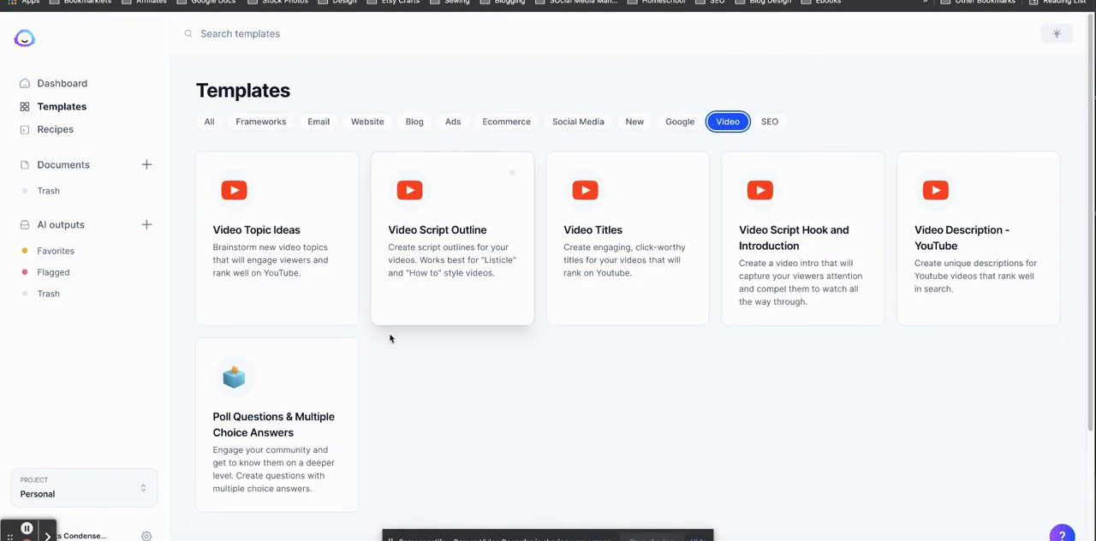
click(963, 268)
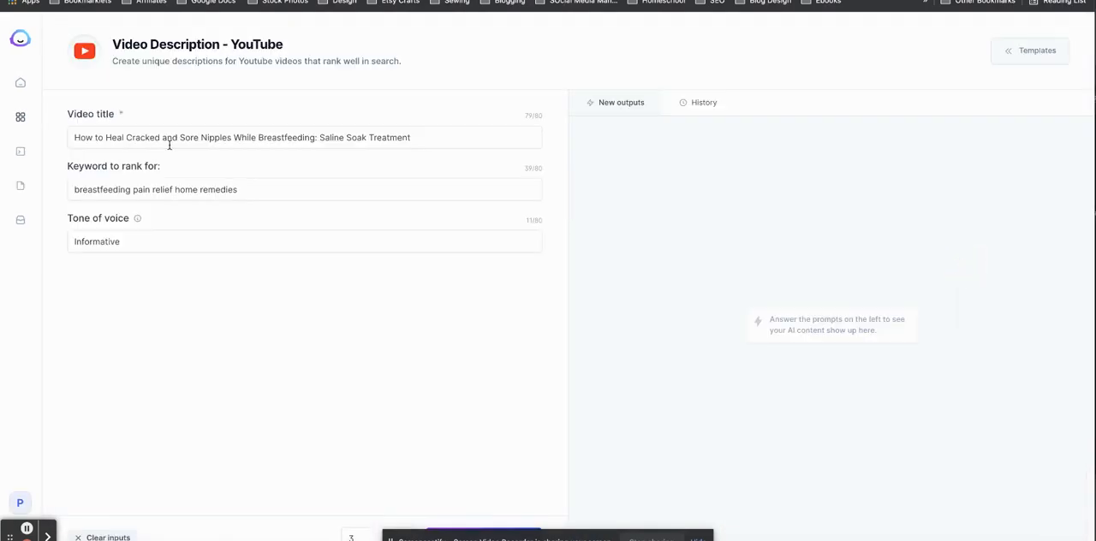
Set the video title to "Jarvis AI Review (2021): How I Use Jarvis to Create Content Fast for My Websites".
triple_click(217, 129)
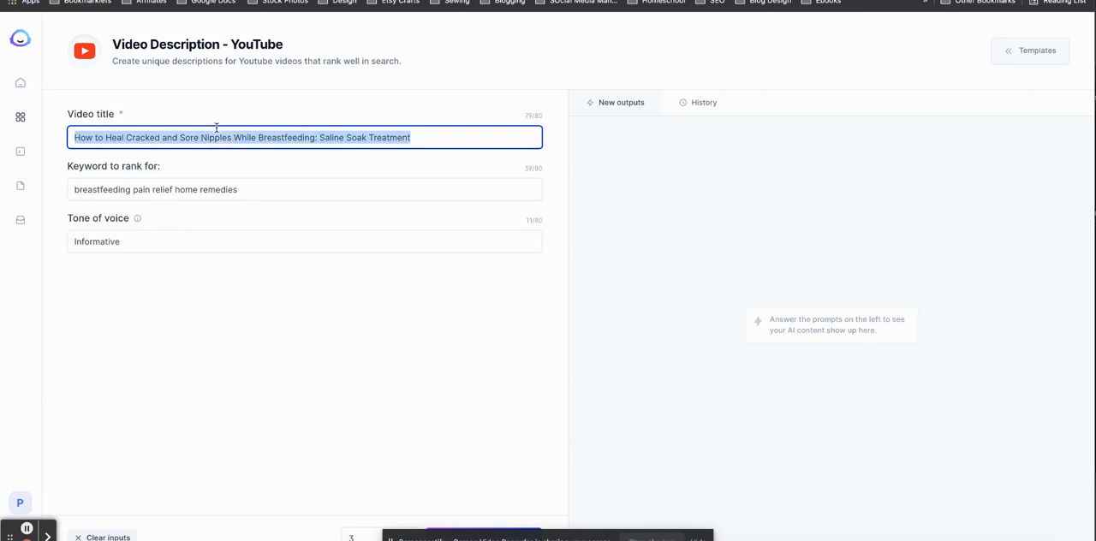
text(Jarvis )
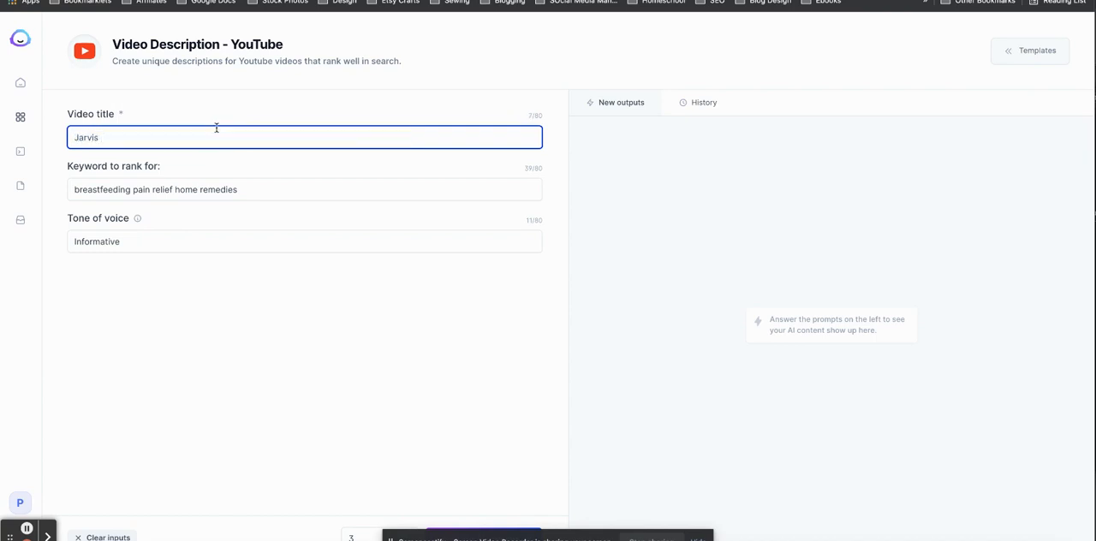
text(AI Revi)
key(BackSpace)
key(BackSpace)
text(view (2021): How I Use Jarvis to Create )
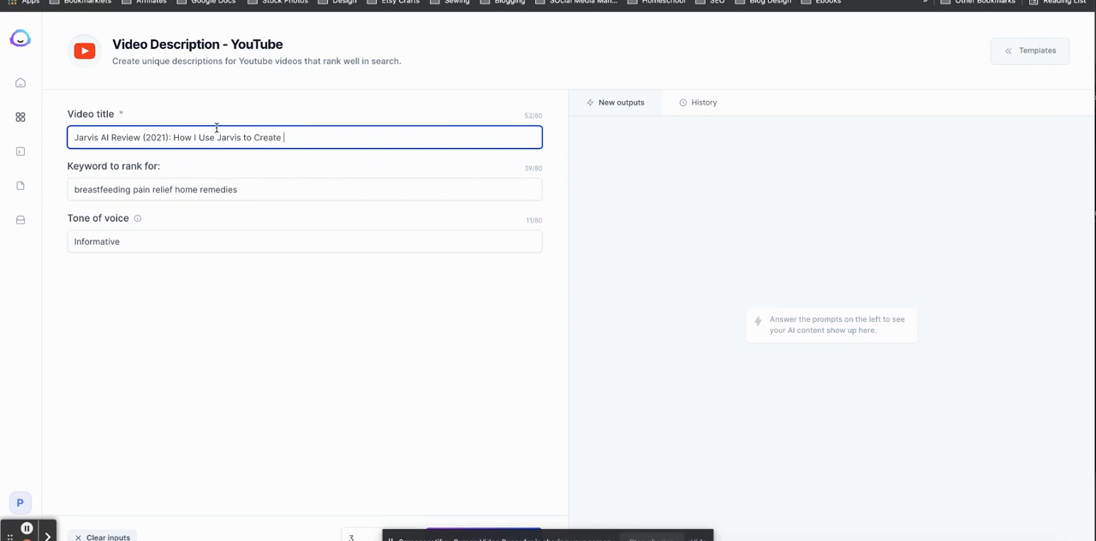
text(Content Fast for My Websites)
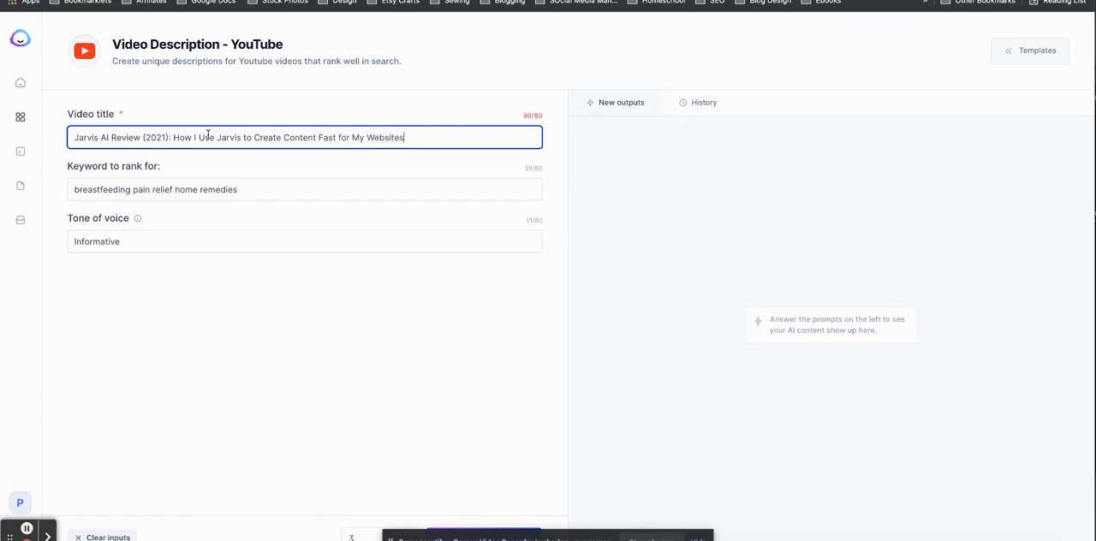
Set the keyword to rank for to "jarvis ai review, jarvis review, AI blogging tools".
click(172, 197)
triple_click(172, 197)
text(jarvis air)
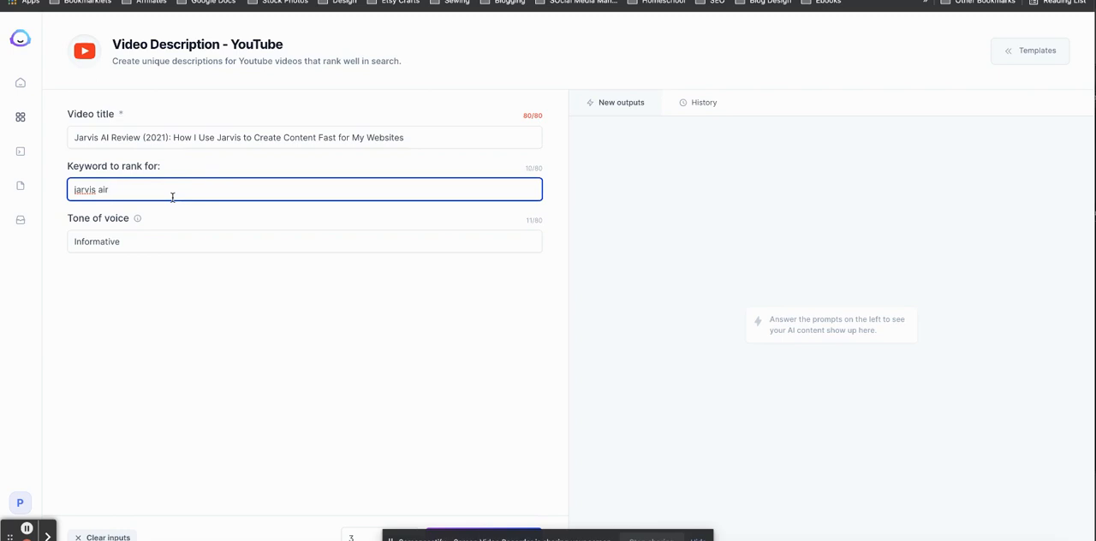
key(BackSpace)
text(review, jarvis review, AI blogging tools)
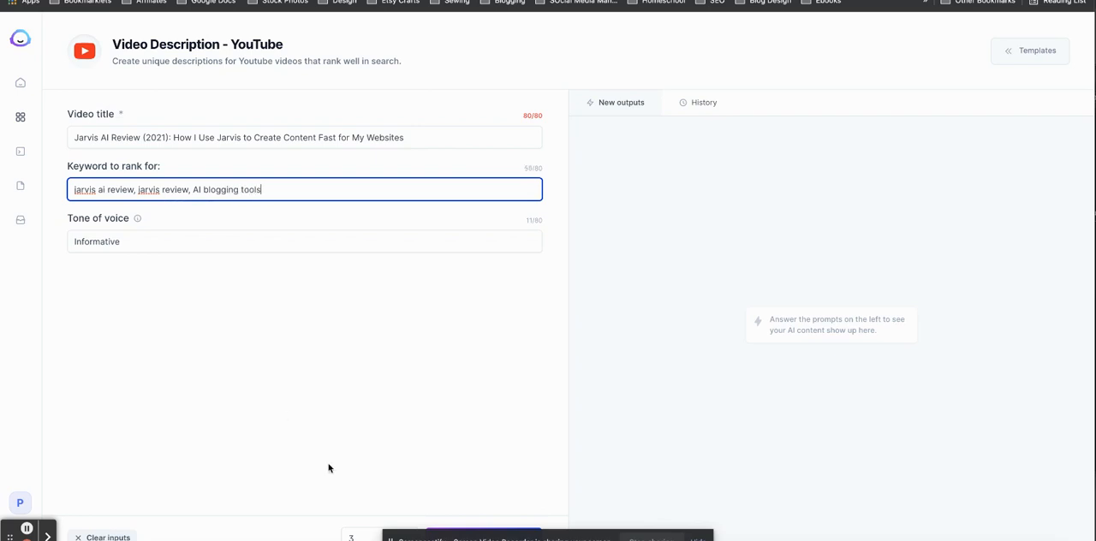
Hide the screen-sharing notice and generate three YouTube video descriptions with the informative tone.
click(516, 533)
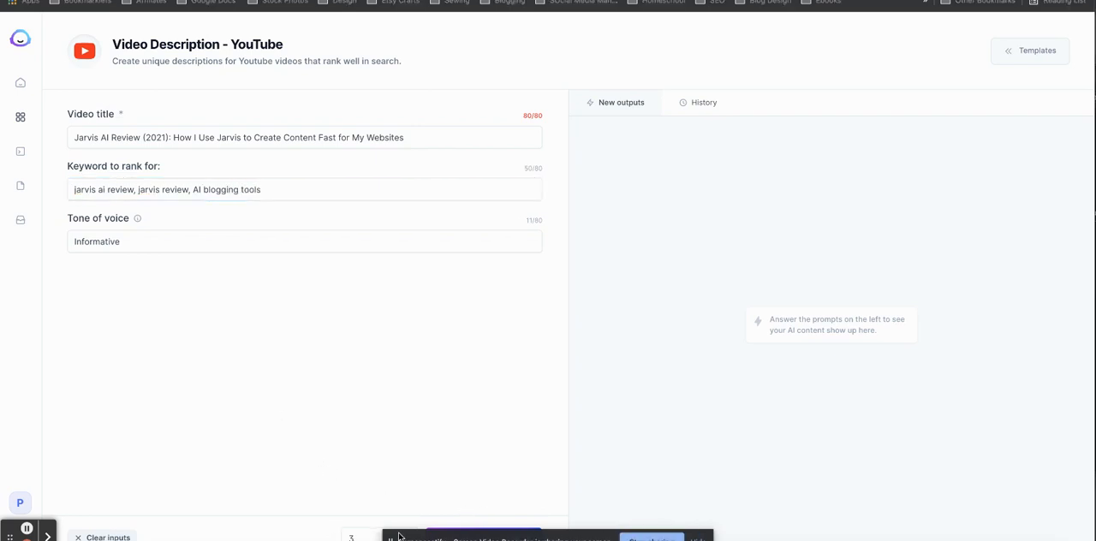
click(701, 536)
click(484, 536)
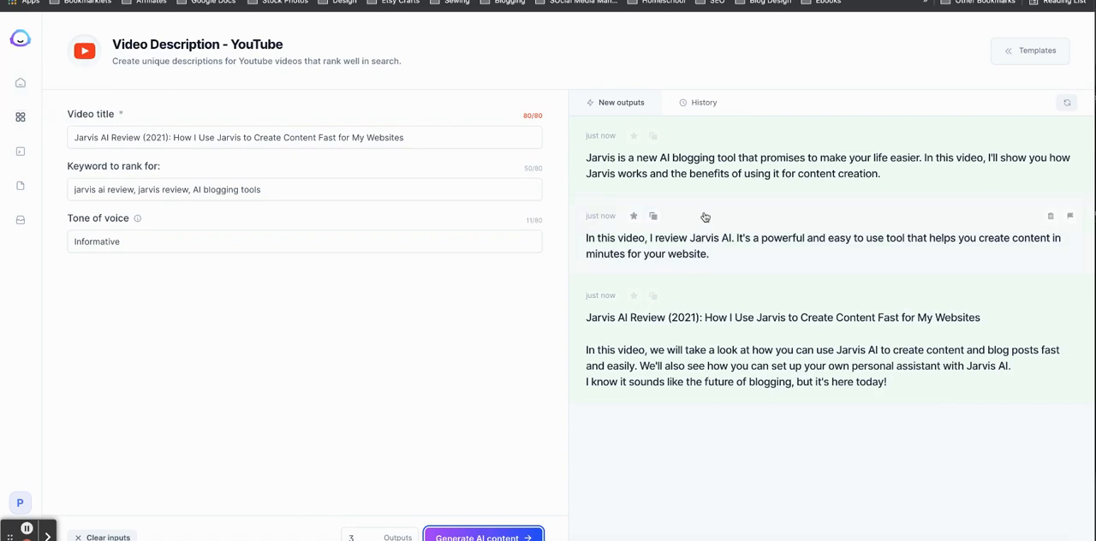
Return to the full templates collection and look through the available templates.
click(20, 117)
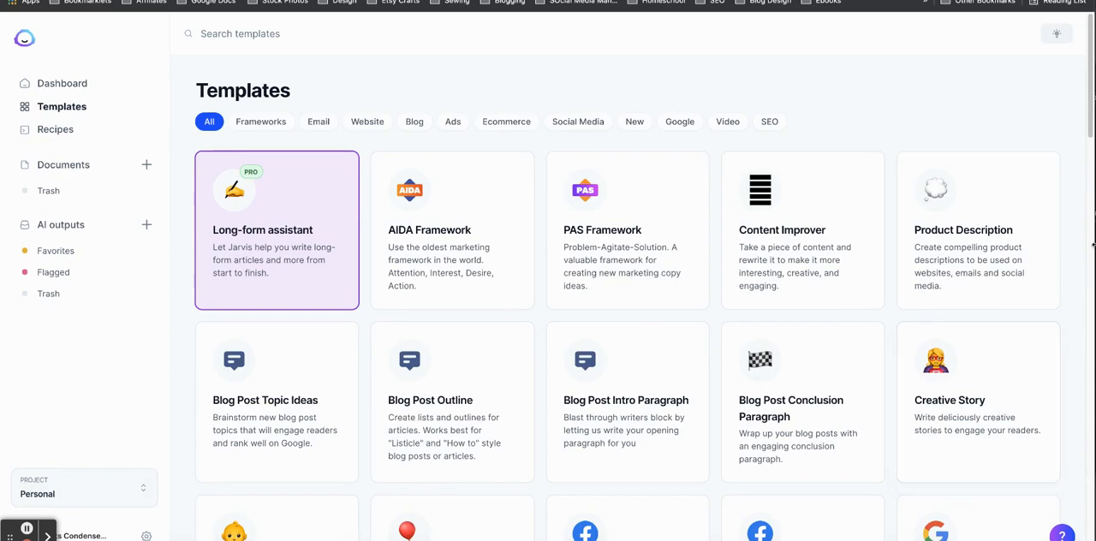
scroll(1063, 291, down, 10)
scroll(1063, 291, up, 10)
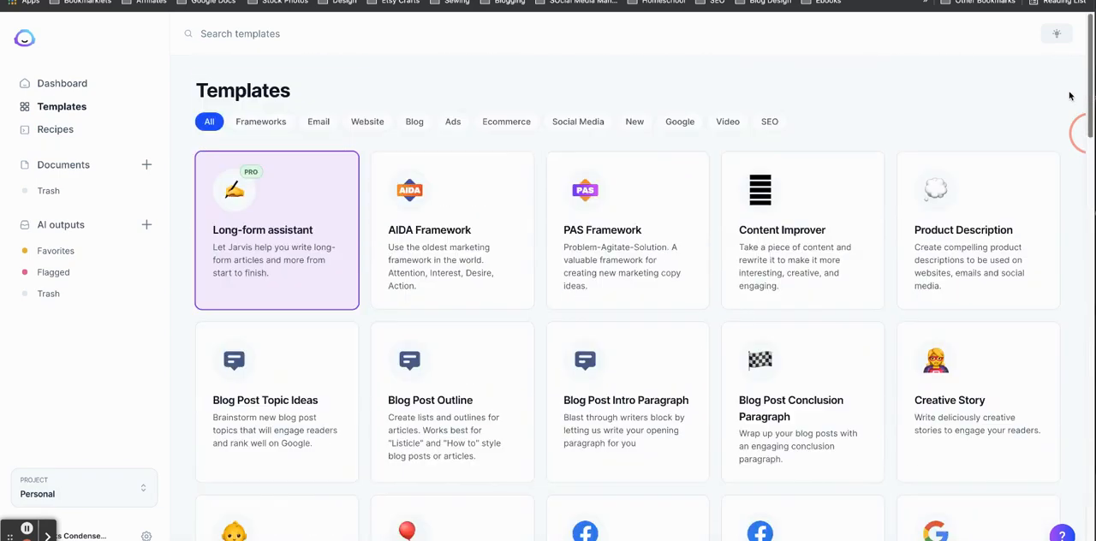